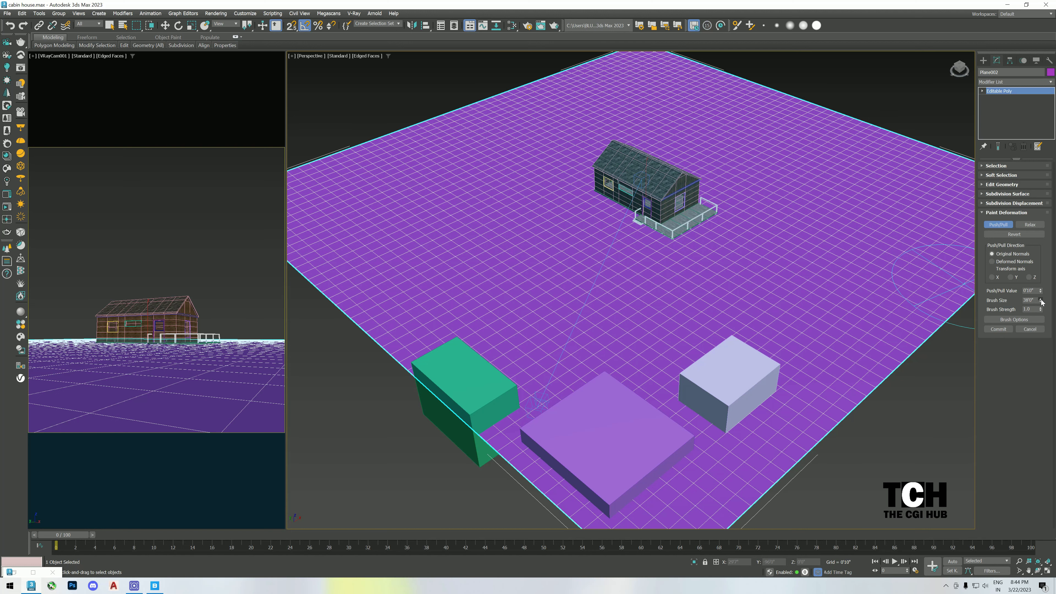
Sink uneven dips into the terrain plane in front of and beside the cabin with Push/Pull brush strokes at a negative value.
middle_click_drag(746, 299, 716, 291)
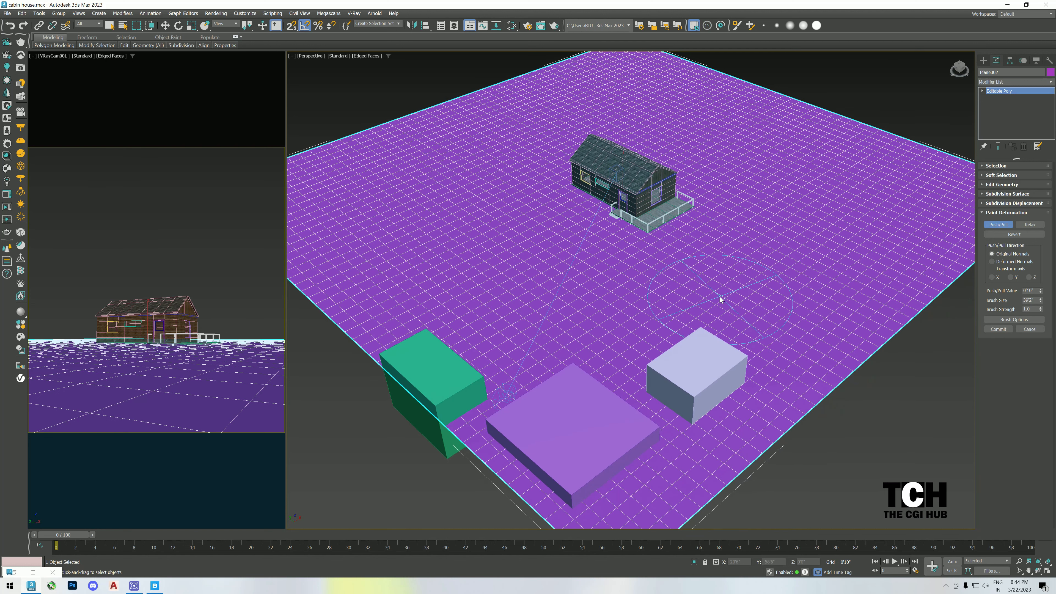
left_click_drag(775, 239, 770, 228)
mouse_move(741, 253)
left_mouse_down()
mouse_move(575, 308)
mouse_move(675, 272)
left_mouse_up()
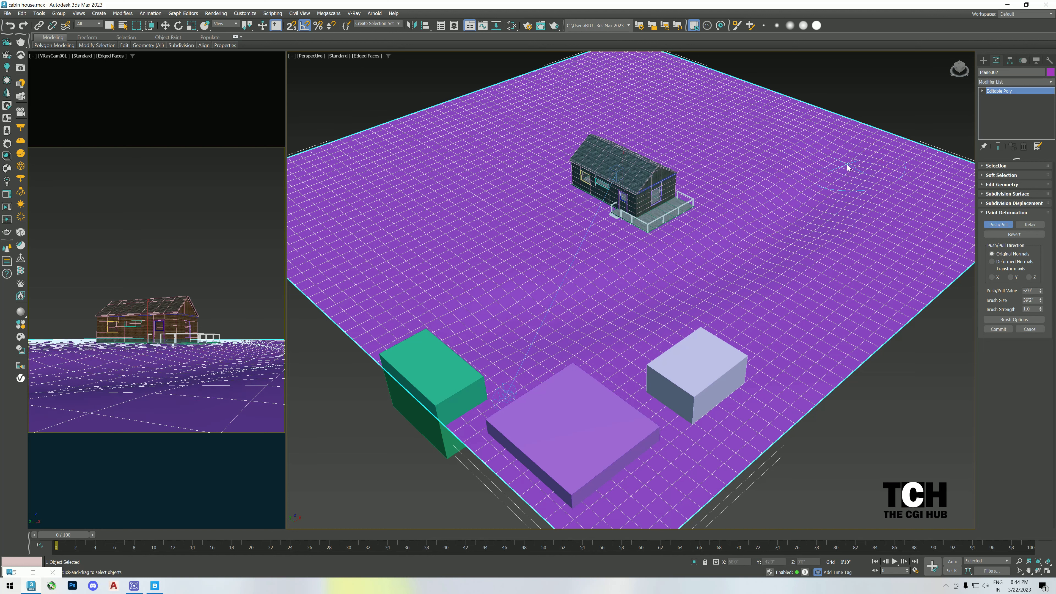
mouse_move(814, 124)
left_mouse_down()
mouse_move(834, 141)
mouse_move(795, 269)
mouse_move(871, 148)
mouse_move(906, 200)
mouse_move(871, 271)
mouse_move(755, 366)
mouse_move(640, 413)
mouse_move(493, 409)
mouse_move(715, 337)
left_mouse_up()
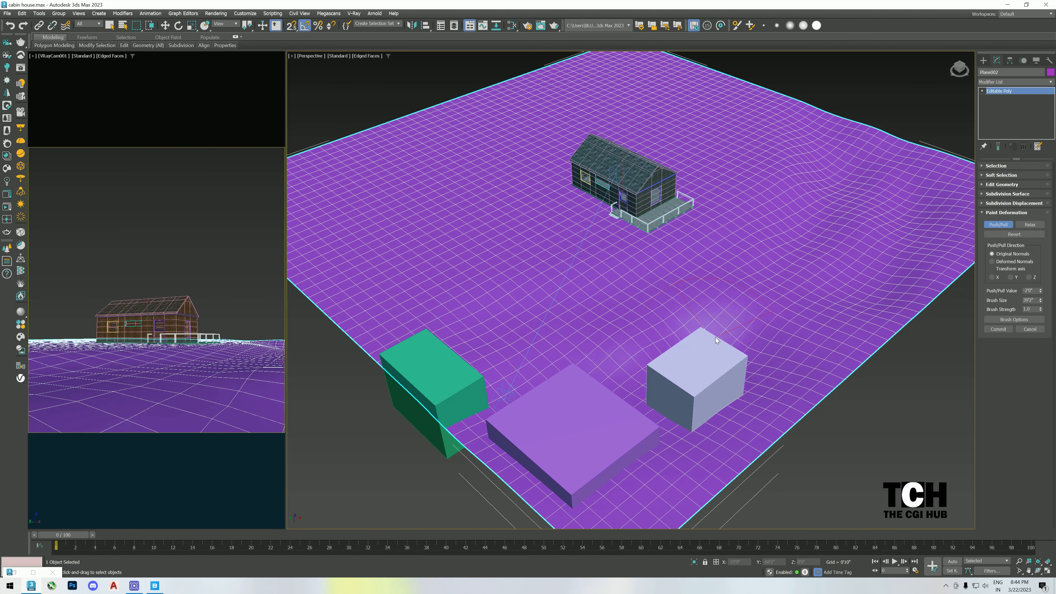
mouse_move(804, 227)
left_mouse_down()
mouse_move(820, 140)
mouse_move(811, 175)
left_mouse_up()
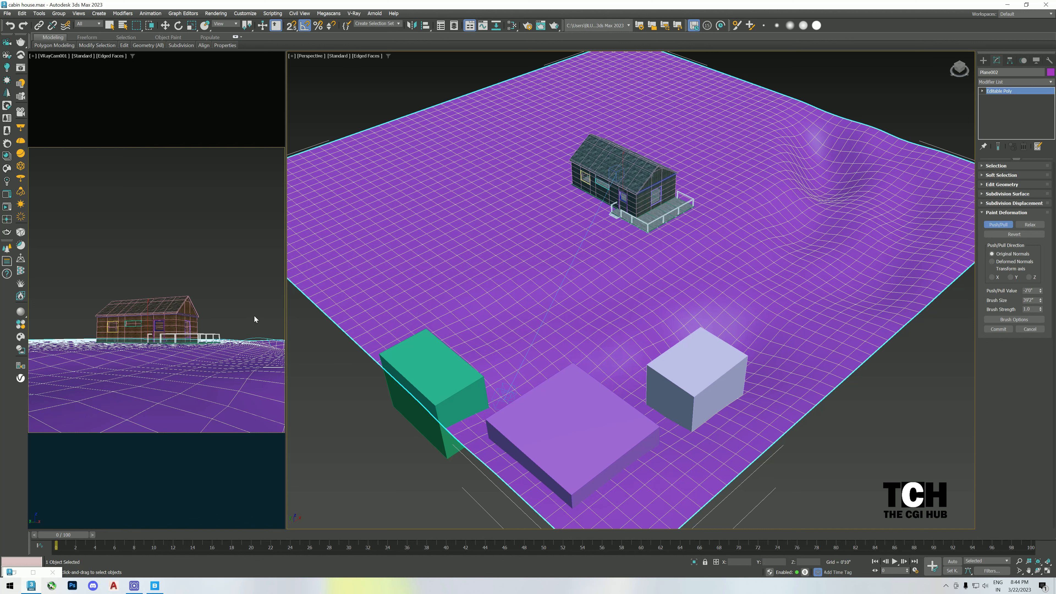
Continue lowering the terrain with Push/Pull strokes around the boxes, along the right side and toward the far corner.
mouse_move(758, 138)
left_mouse_down()
mouse_move(825, 203)
mouse_move(794, 267)
mouse_move(739, 310)
mouse_move(619, 358)
mouse_move(487, 337)
mouse_move(525, 349)
mouse_move(619, 333)
mouse_move(779, 280)
left_mouse_up()
mouse_move(717, 347)
left_mouse_down()
mouse_move(630, 352)
mouse_move(688, 351)
left_mouse_up()
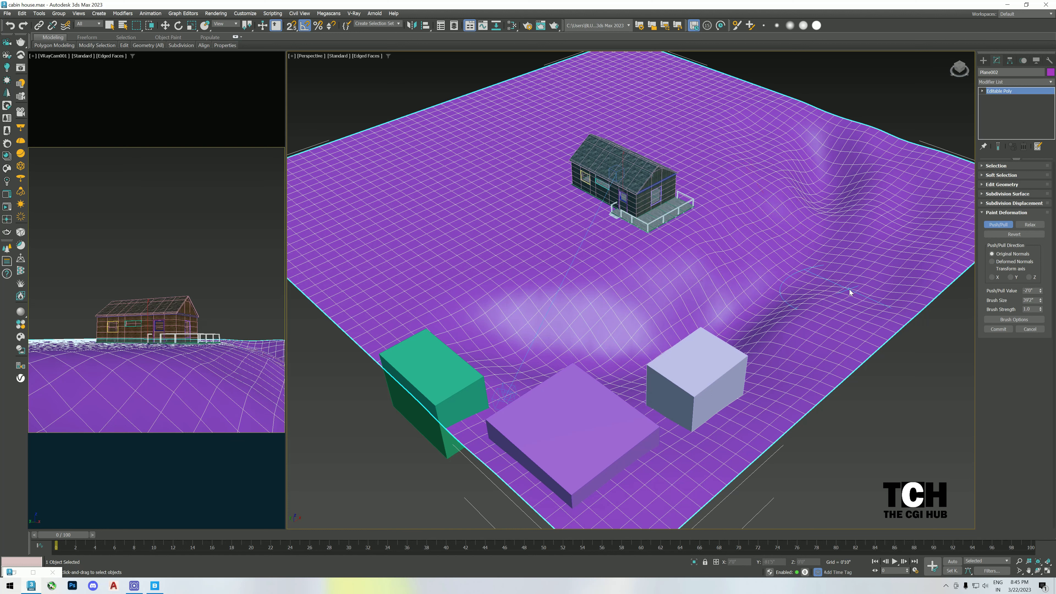
mouse_move(761, 374)
left_mouse_down()
mouse_move(601, 485)
mouse_move(775, 332)
mouse_move(854, 174)
mouse_move(949, 208)
left_mouse_up()
mouse_move(897, 294)
left_mouse_down()
mouse_move(815, 400)
mouse_move(668, 500)
mouse_move(939, 205)
mouse_move(813, 146)
left_mouse_up()
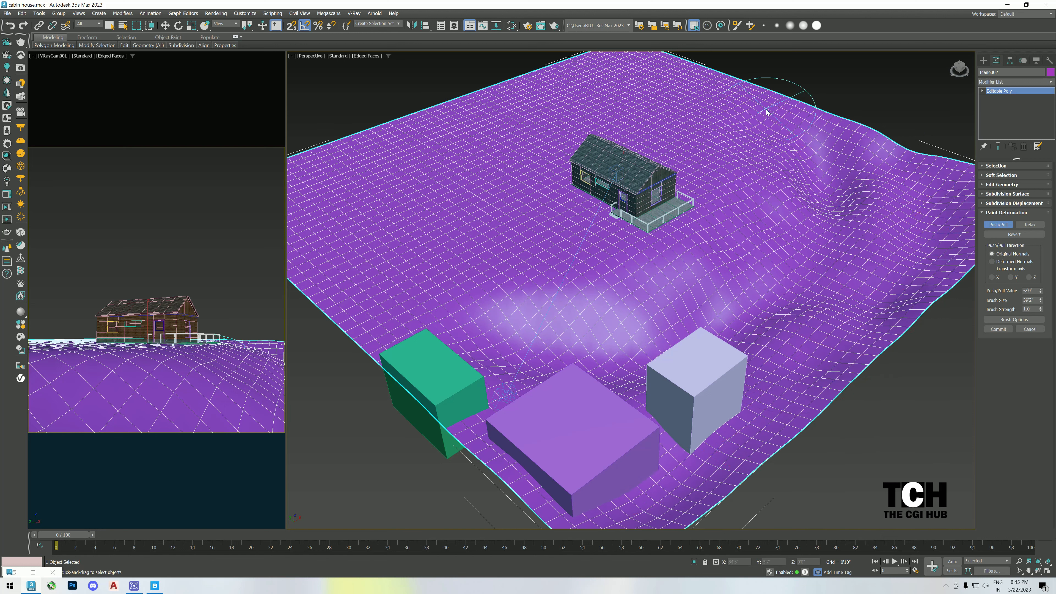
left_click_drag(654, 70, 610, 83)
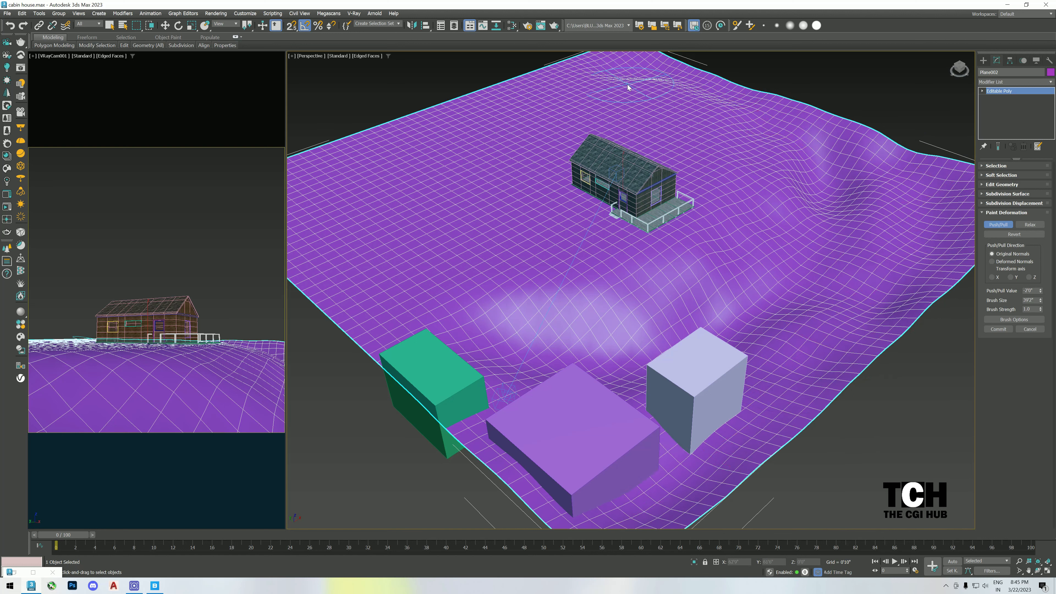
Paint Push/Pull undulations into the flat terrain behind the cabin, from the far corner down to the opposite near corner.
middle_click_drag(649, 111, 578, 129, "alt")
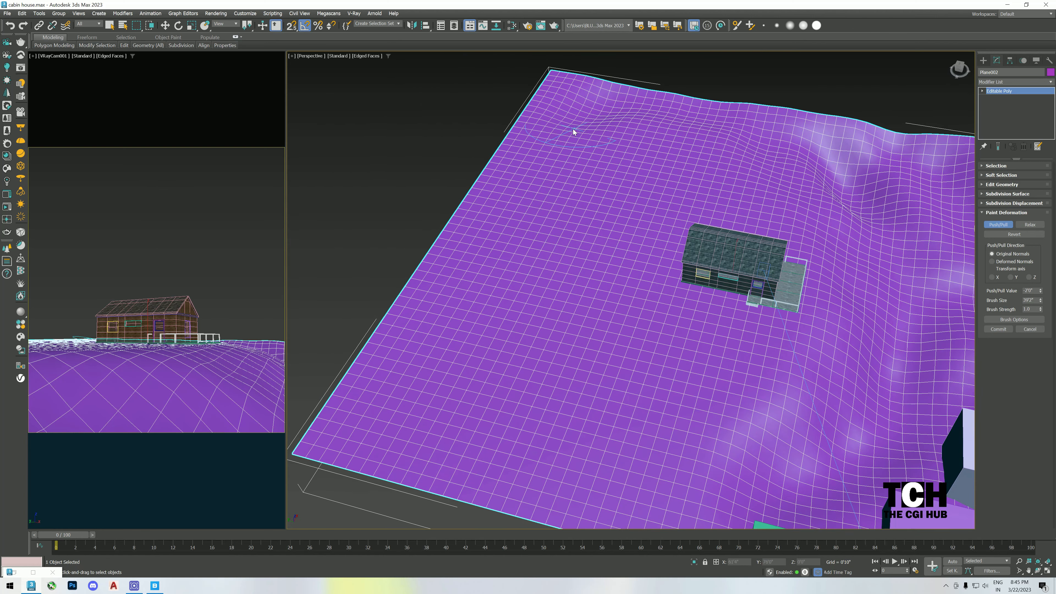
mouse_move(570, 143)
left_mouse_down()
mouse_move(537, 219)
mouse_move(539, 358)
mouse_move(537, 286)
mouse_move(594, 433)
mouse_move(686, 465)
mouse_move(703, 441)
mouse_move(613, 406)
mouse_move(525, 222)
mouse_move(667, 123)
mouse_move(613, 167)
mouse_move(595, 286)
mouse_move(650, 367)
mouse_move(775, 433)
mouse_move(620, 427)
left_mouse_up()
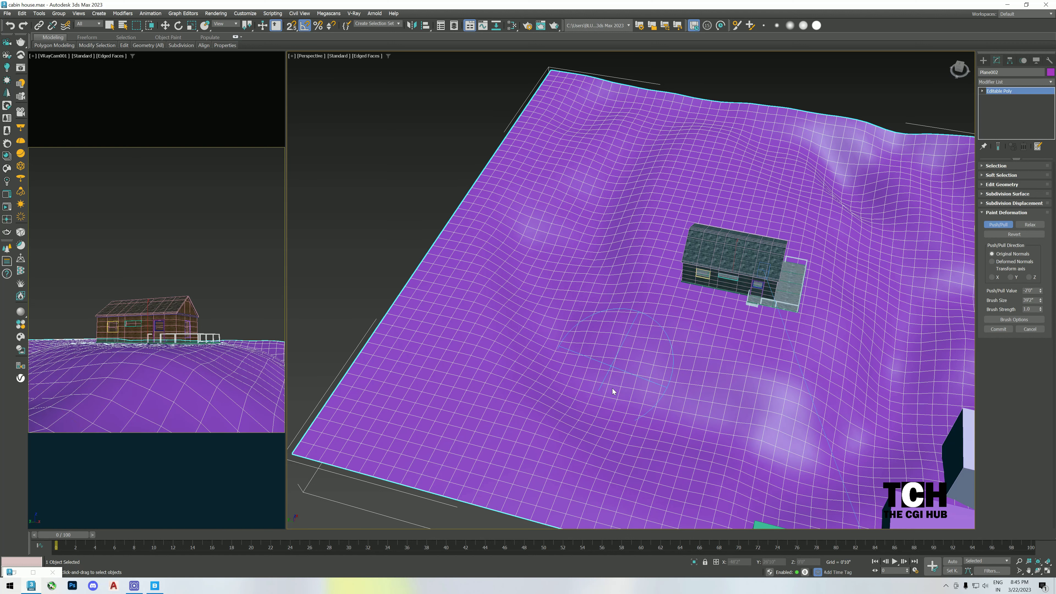
mouse_move(549, 146)
left_mouse_down()
mouse_move(528, 146)
mouse_move(476, 283)
mouse_move(398, 372)
mouse_move(460, 422)
mouse_move(587, 130)
mouse_move(670, 158)
mouse_move(648, 135)
mouse_move(441, 252)
left_mouse_up()
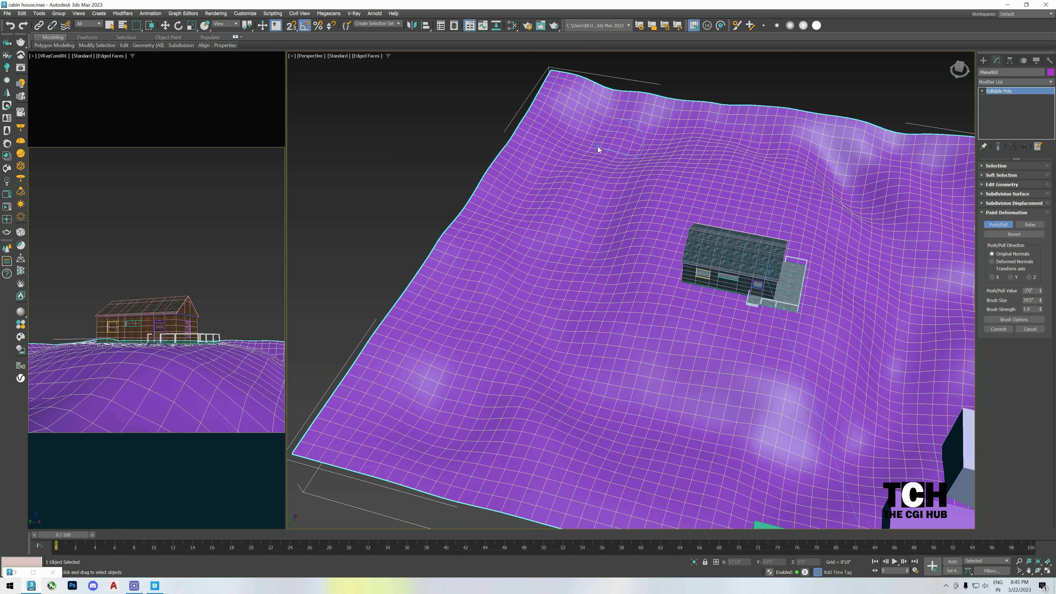
mouse_move(598, 150)
left_mouse_down()
mouse_move(606, 101)
mouse_move(559, 98)
mouse_move(378, 401)
left_mouse_up()
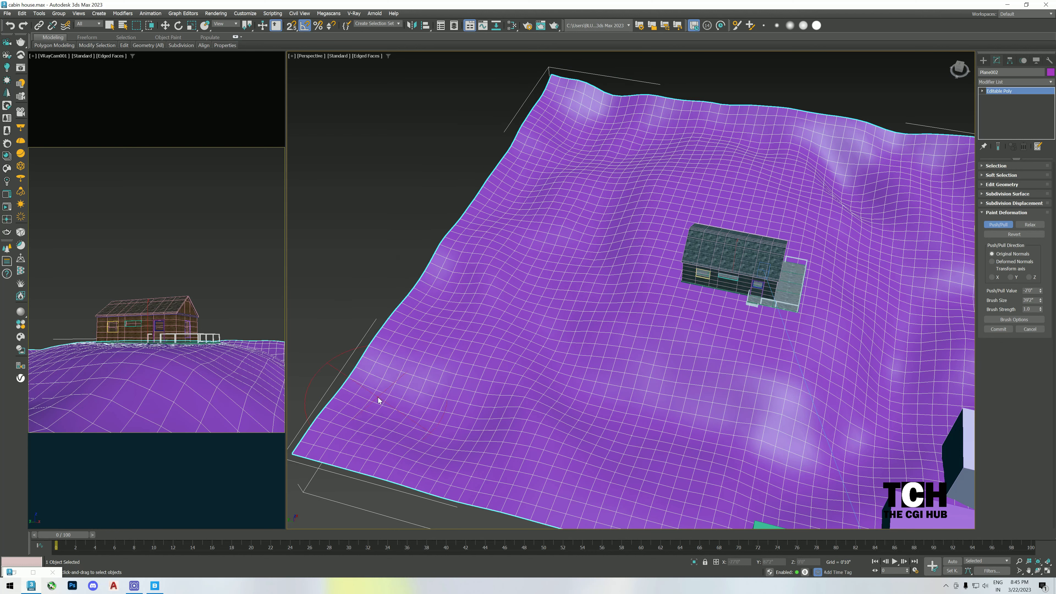
Push down the terrain's left corner and its adjoining edges with Push/Pull strokes to give them an irregular outline.
middle_click_drag(379, 401, 610, 335, "alt")
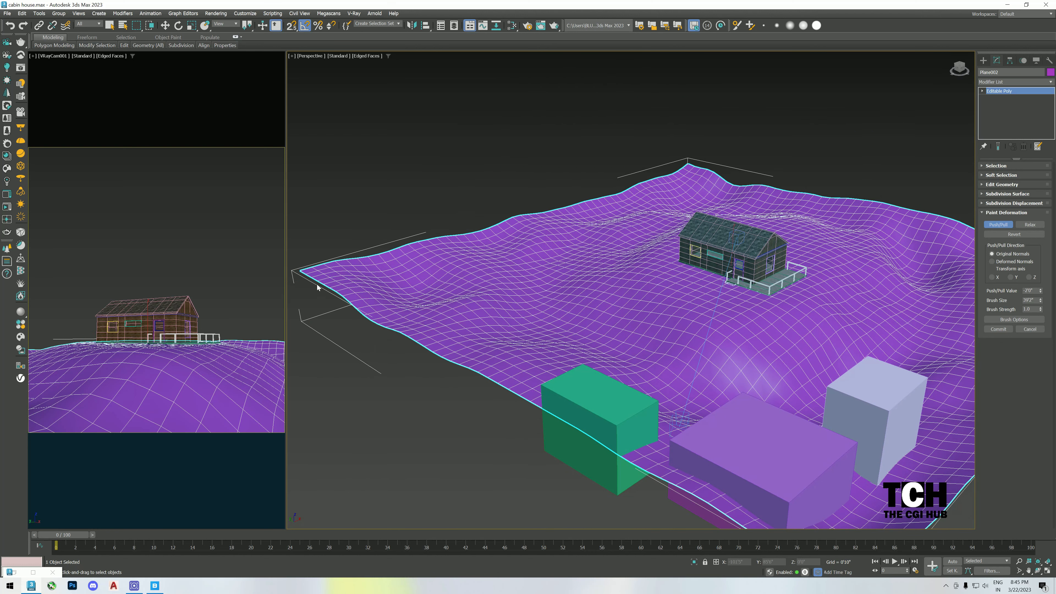
left_click_drag(318, 287, 569, 210)
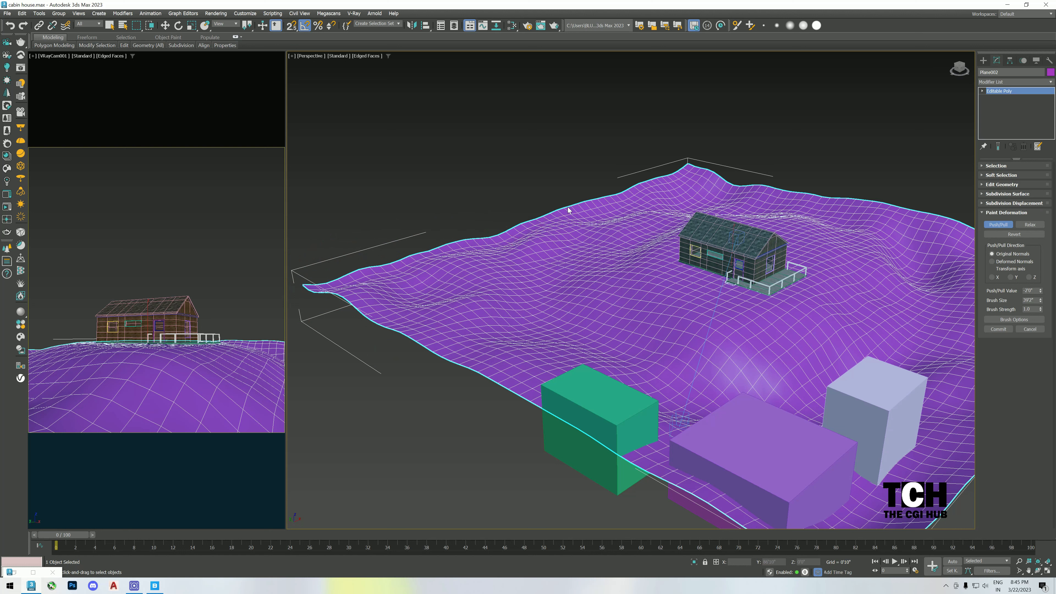
mouse_move(628, 190)
left_mouse_down()
mouse_move(667, 174)
mouse_move(756, 194)
left_mouse_up()
mouse_move(609, 201)
left_mouse_down()
mouse_move(561, 229)
mouse_move(656, 212)
mouse_move(603, 207)
mouse_move(535, 254)
left_mouse_up()
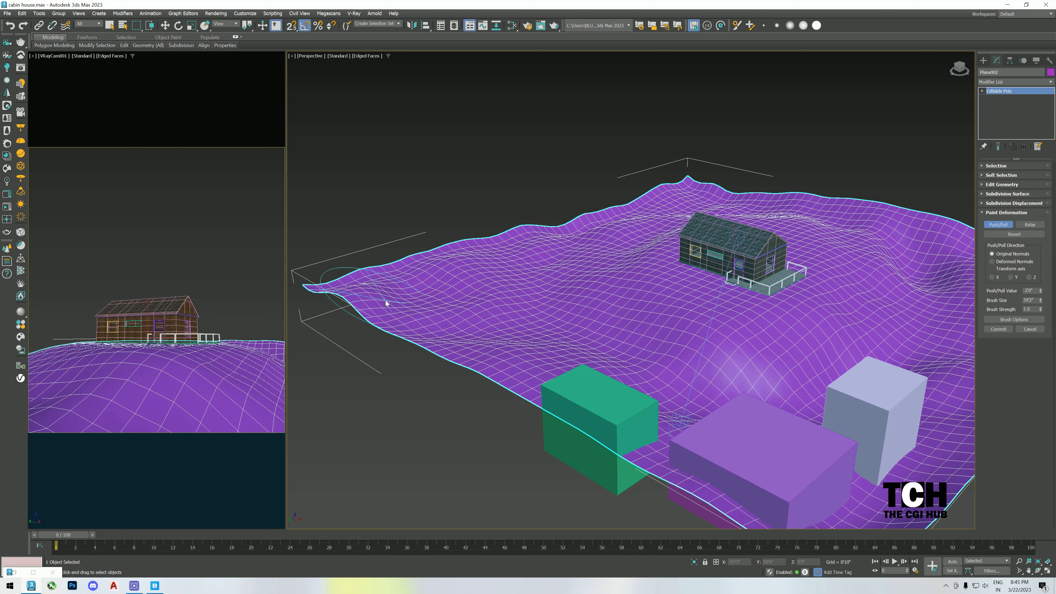
mouse_move(357, 298)
left_mouse_down()
mouse_move(324, 291)
mouse_move(485, 364)
mouse_move(558, 421)
mouse_move(583, 418)
mouse_move(561, 379)
left_mouse_up()
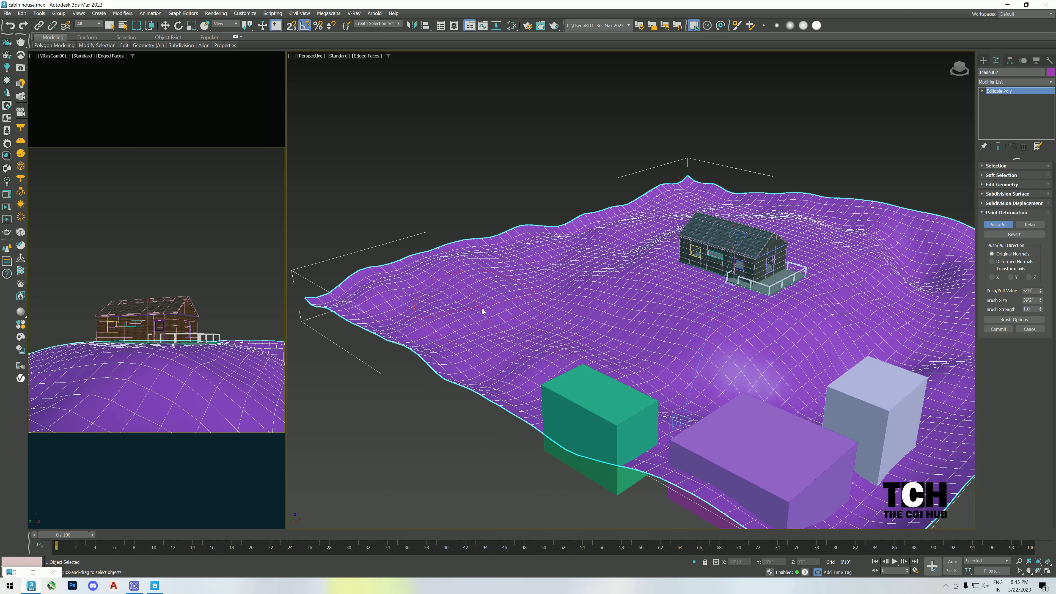
mouse_move(439, 261)
left_mouse_down()
mouse_move(368, 292)
mouse_move(449, 249)
left_mouse_up()
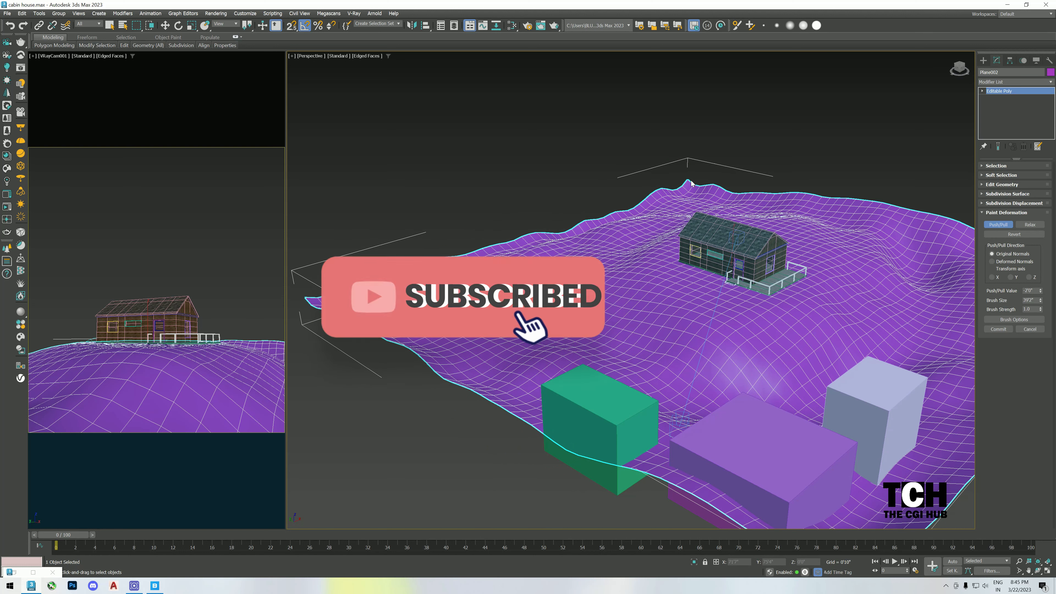
Roughen the terrain's far right edge and corner, and the slope beside the boxes, with Push/Pull strokes.
middle_click_drag(836, 191, 723, 196)
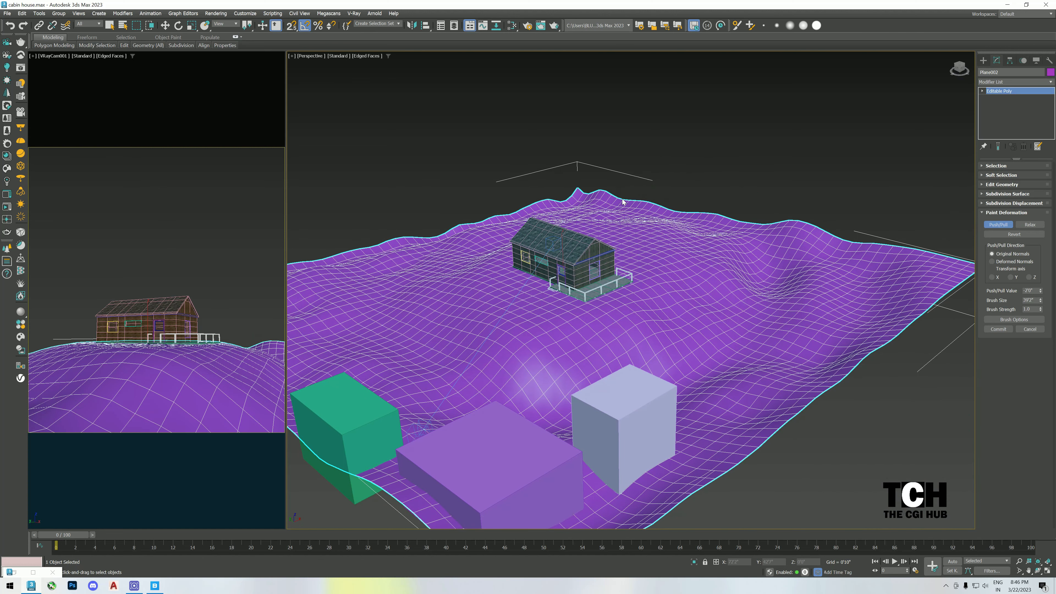
mouse_move(797, 229)
left_mouse_down()
mouse_move(735, 232)
mouse_move(831, 249)
mouse_move(816, 290)
mouse_move(935, 254)
mouse_move(959, 275)
mouse_move(929, 287)
mouse_move(884, 258)
mouse_move(966, 290)
left_mouse_up()
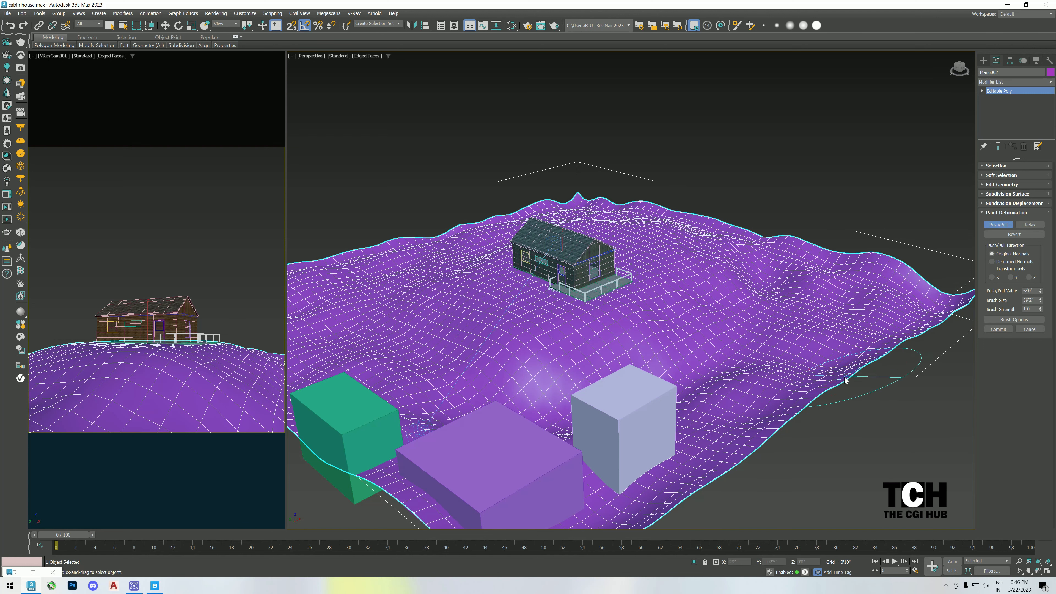
middle_click_drag(732, 435, 756, 399)
mouse_move(732, 416)
left_mouse_down()
mouse_move(574, 516)
mouse_move(422, 427)
mouse_move(429, 338)
mouse_move(546, 302)
mouse_move(645, 299)
mouse_move(750, 247)
mouse_move(682, 202)
left_mouse_up()
Raise the ground around the cabin with Push/Pull brush strokes.
middle_click_drag(588, 201, 755, 251, "alt")
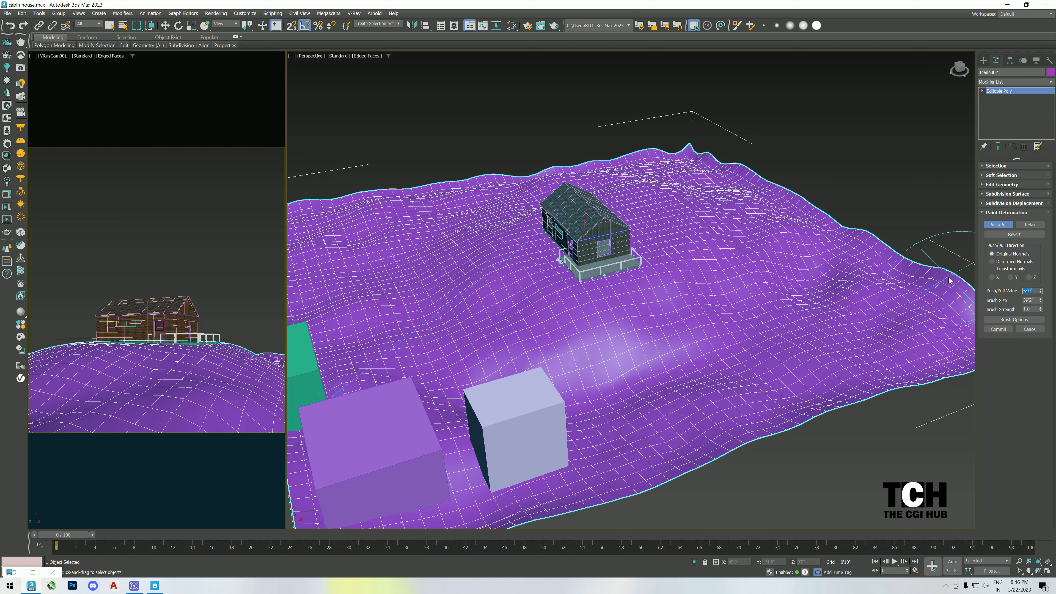
mouse_move(671, 228)
left_mouse_down()
mouse_move(749, 196)
mouse_move(700, 195)
mouse_move(731, 190)
mouse_move(674, 212)
mouse_move(745, 225)
mouse_move(781, 249)
left_mouse_up()
middle_click_drag(780, 248, 715, 244, "alt")
Smooth the sharp peak and bumps along the terrain's far edges with the Relax brush at a larger brush size.
left_click(1036, 225)
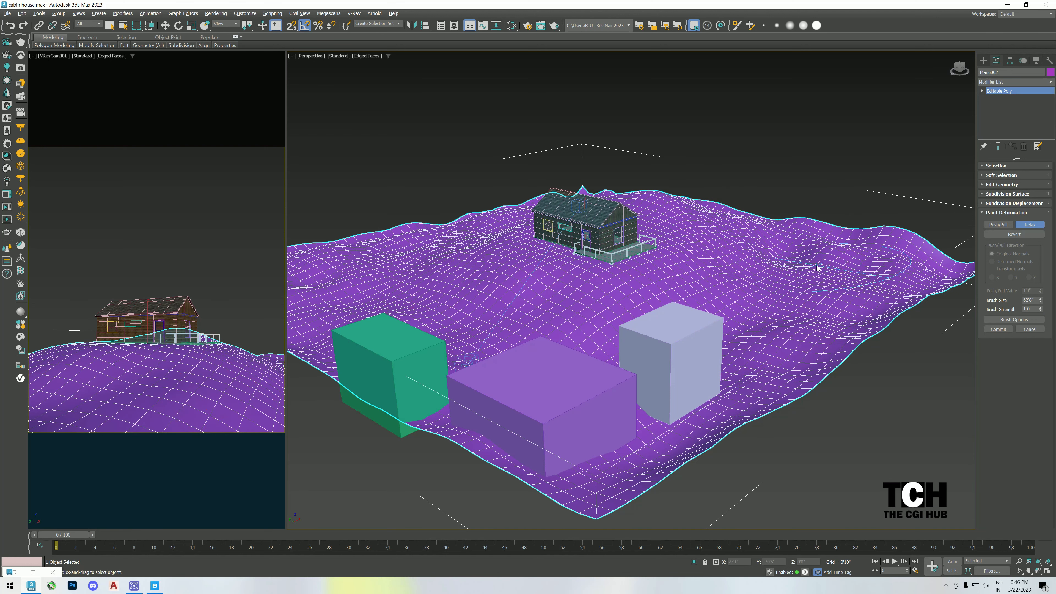
middle_click_drag(817, 269, 782, 300, "alt")
left_click_drag(720, 175, 592, 158)
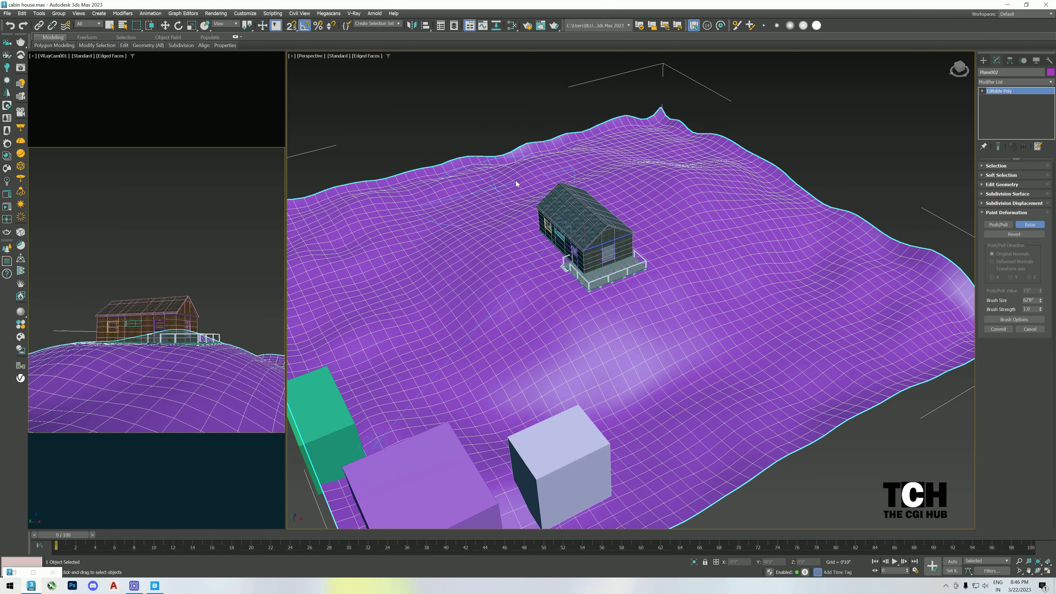
mouse_move(680, 157)
left_mouse_down()
mouse_move(649, 125)
mouse_move(674, 117)
mouse_move(427, 181)
left_mouse_up()
middle_click_drag(426, 181, 533, 170)
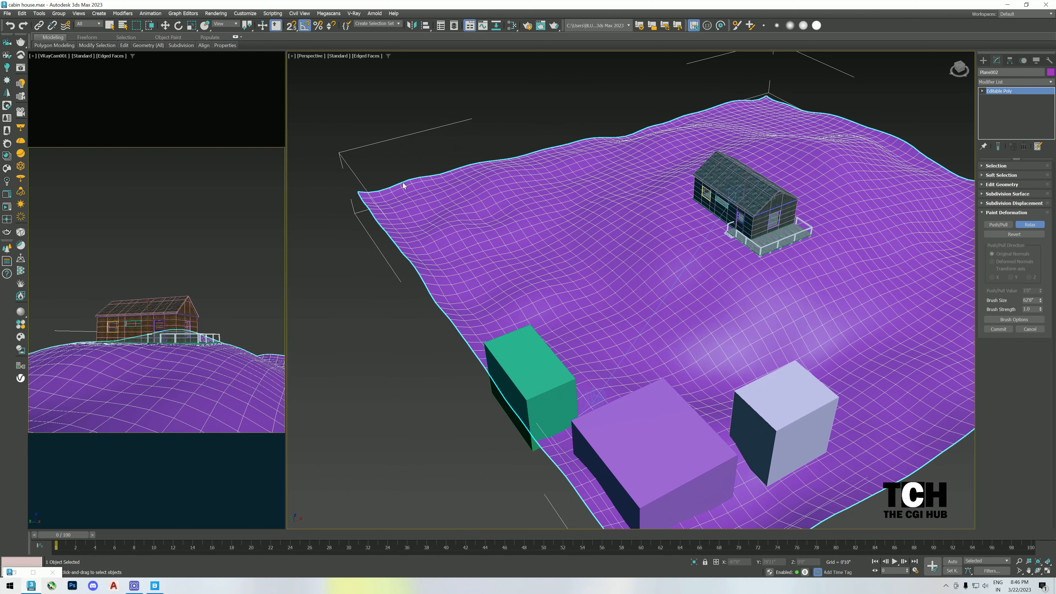
Reactivate the Relax brush, soften the remaining bumps near the left edge and behind the cabin, and end the painting.
right_click(685, 410)
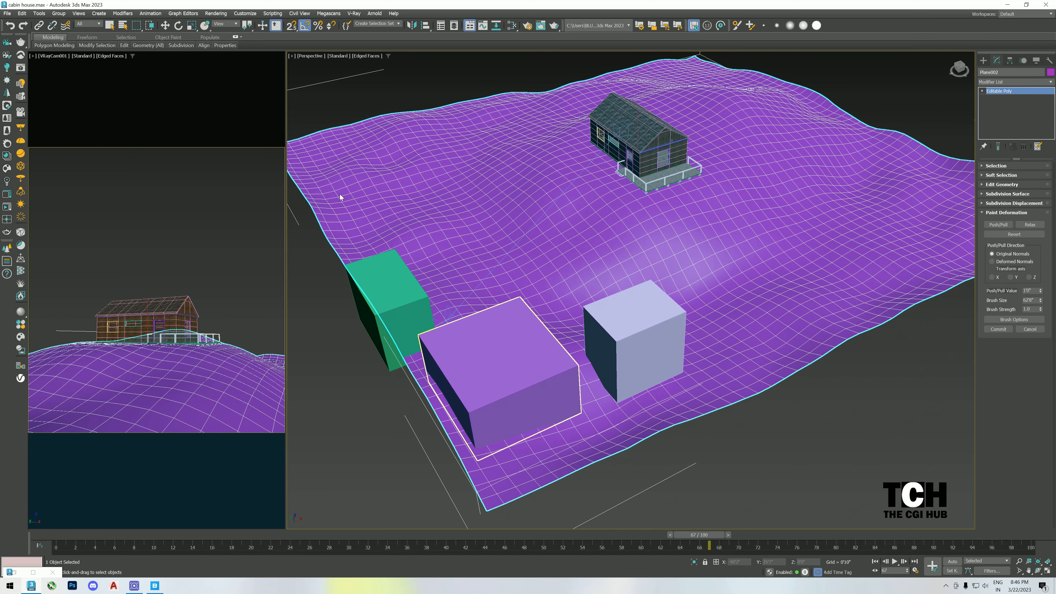
middle_click_drag(488, 239, 914, 274)
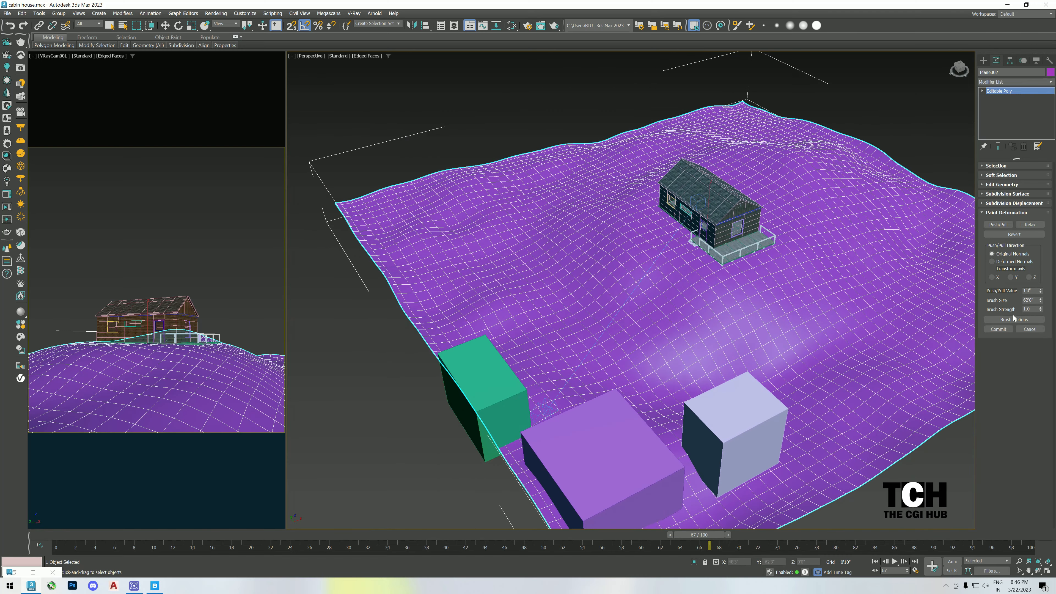
left_click(1029, 225)
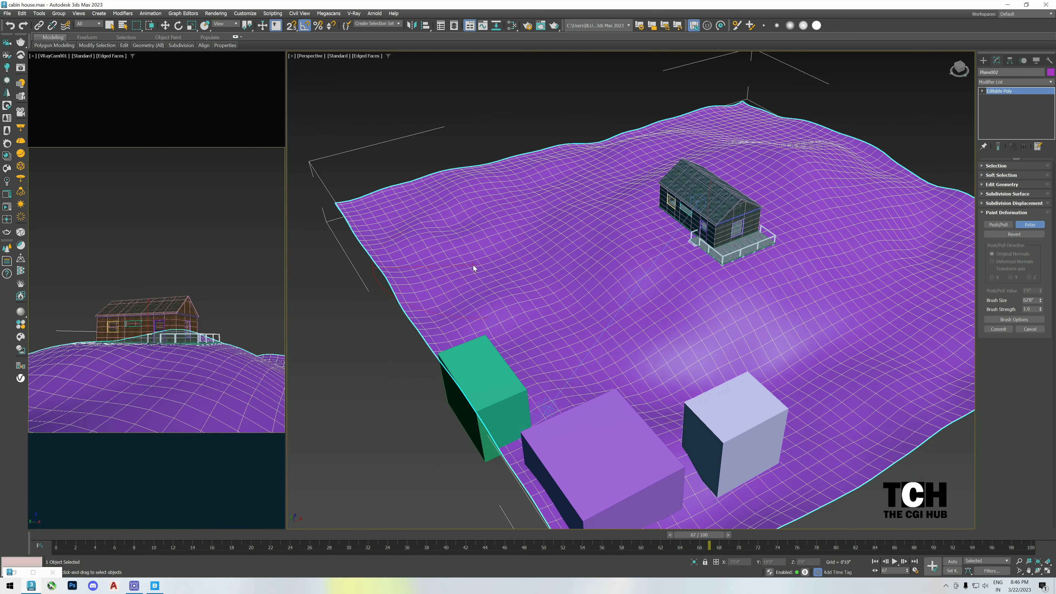
middle_click_drag(817, 260, 669, 264)
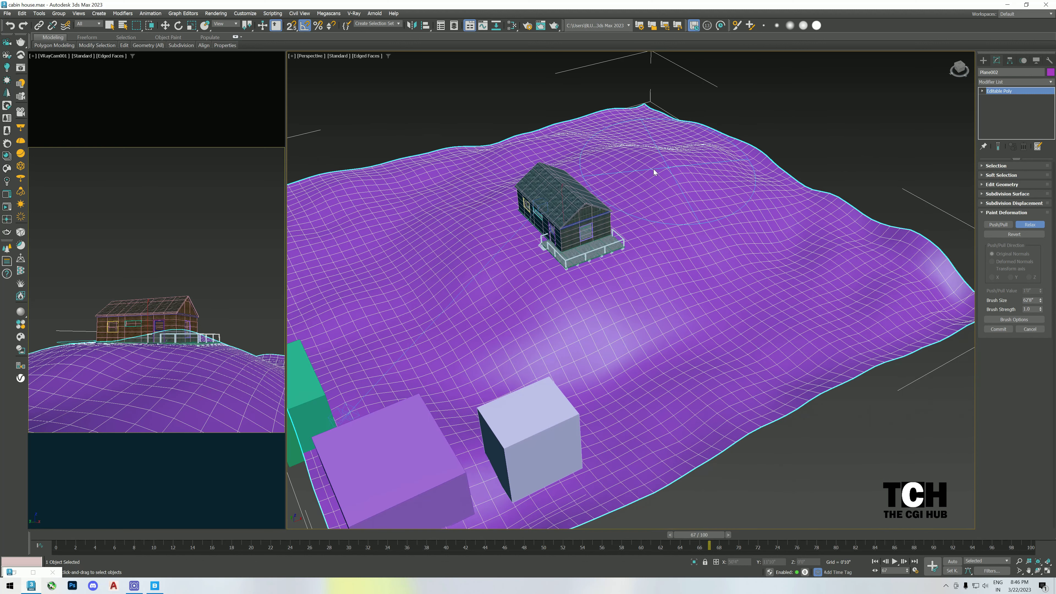
middle_click_drag(614, 315, 649, 295, "alt")
right_click(705, 120)
Select the CABIN_HOUSE group and move it up along Z until its support posts stand out of the ground.
left_click(705, 120)
scroll(595, 208, "up", 7)
left_click(572, 276)
middle_click_drag(572, 276, 574, 270, "alt")
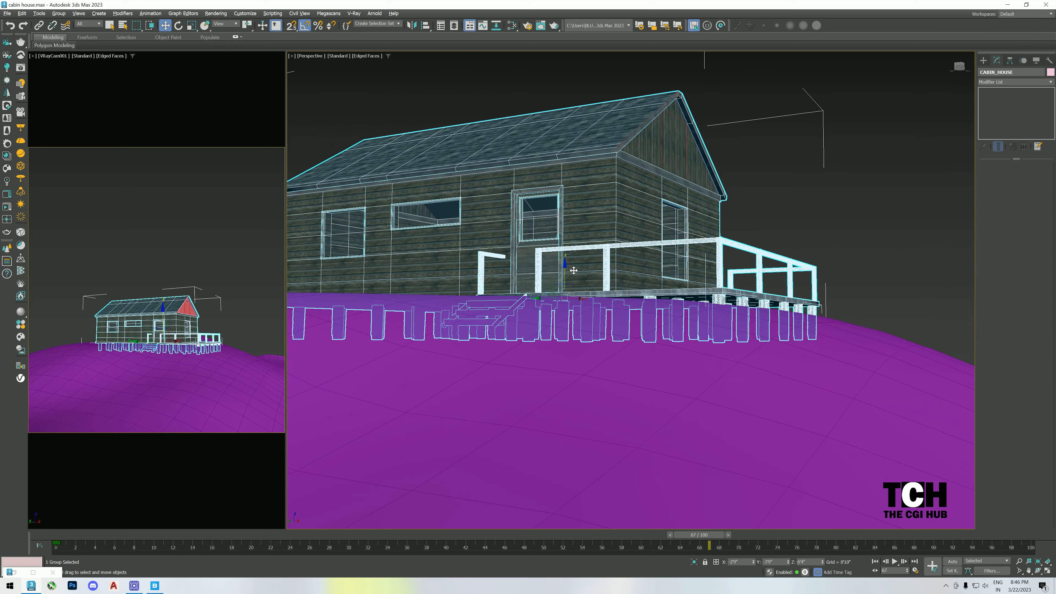
left_click_drag(565, 270, 564, 253)
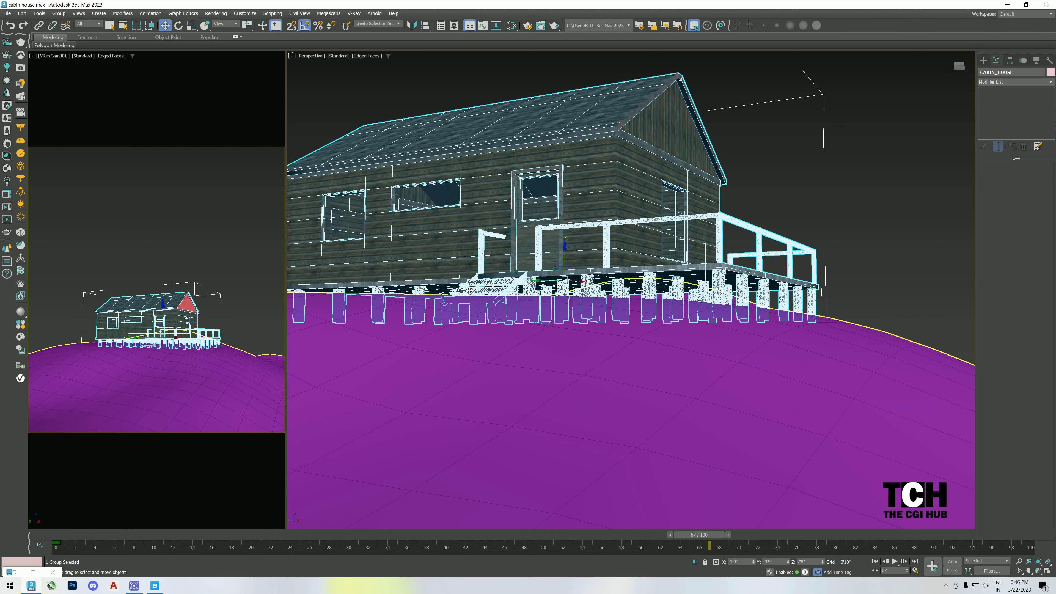
Select the target of VRayCam001 and raise it along Z in the camera view.
left_click(196, 267)
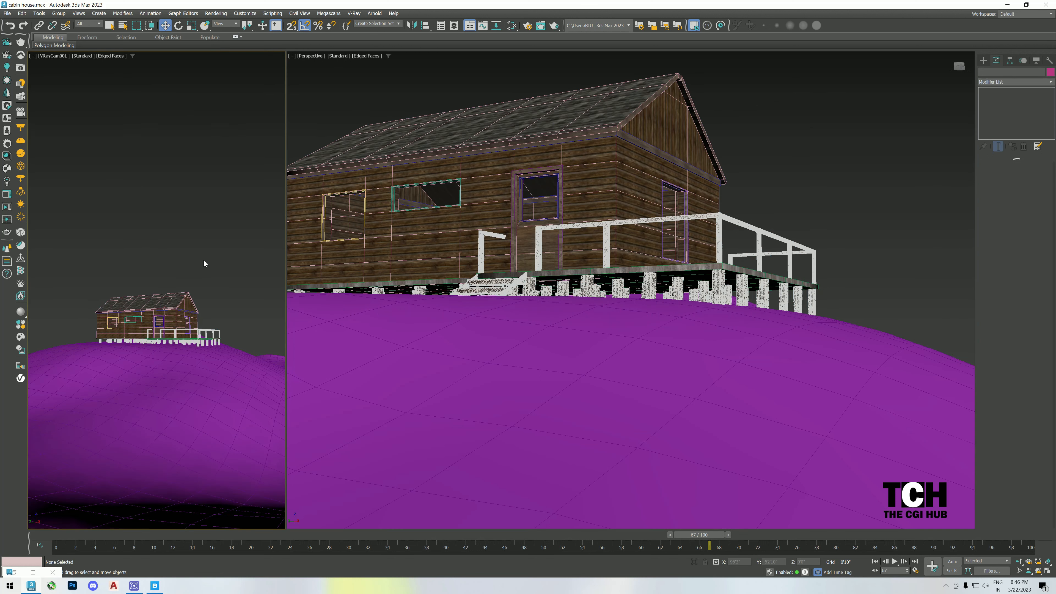
middle_click_drag(223, 249, 220, 251)
right_click(221, 252)
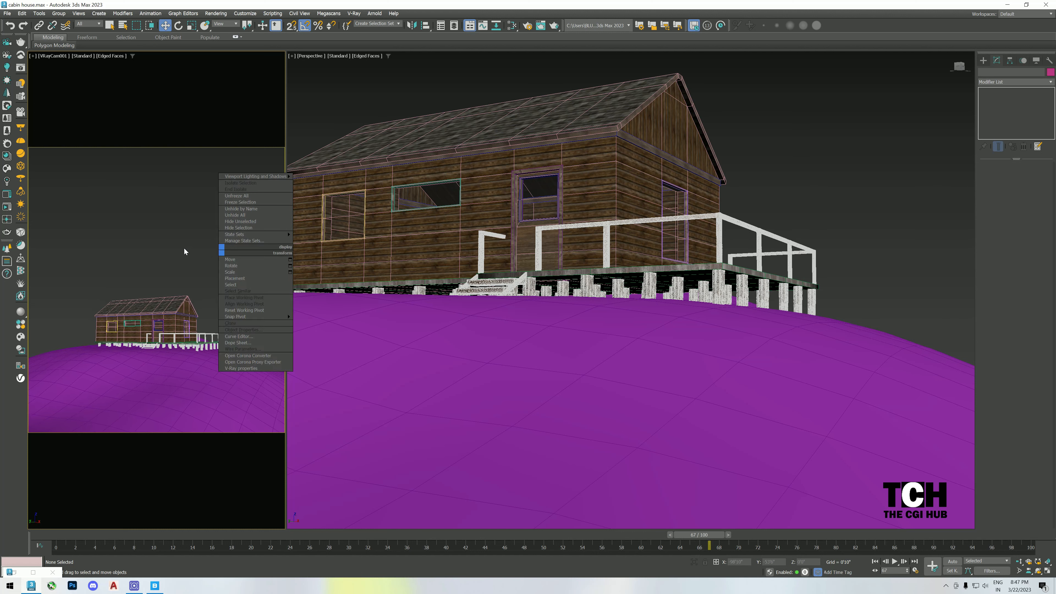
left_click(52, 55)
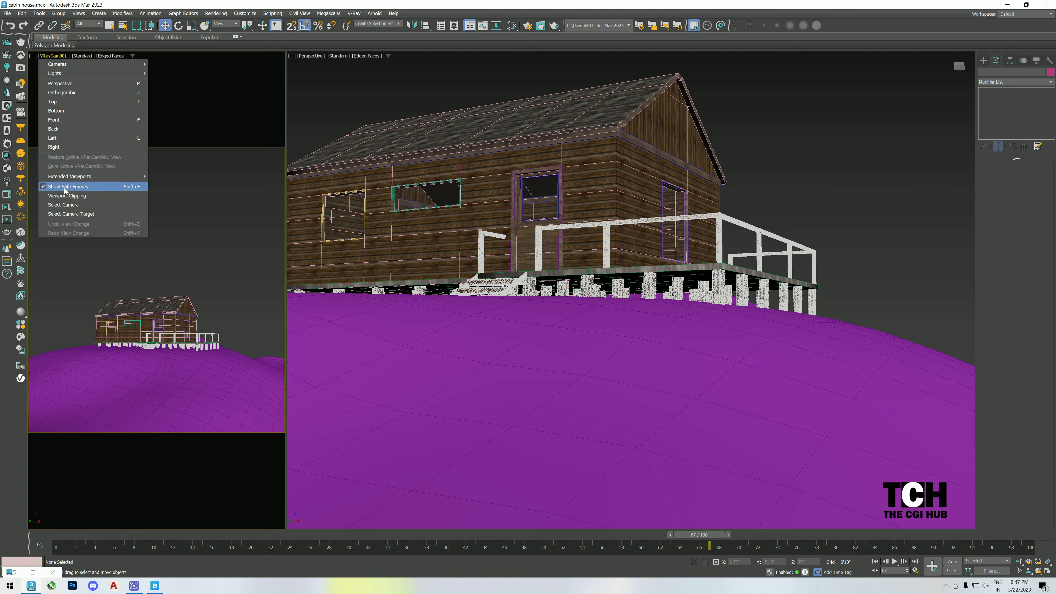
left_click(81, 210)
left_click_drag(155, 263, 154, 257)
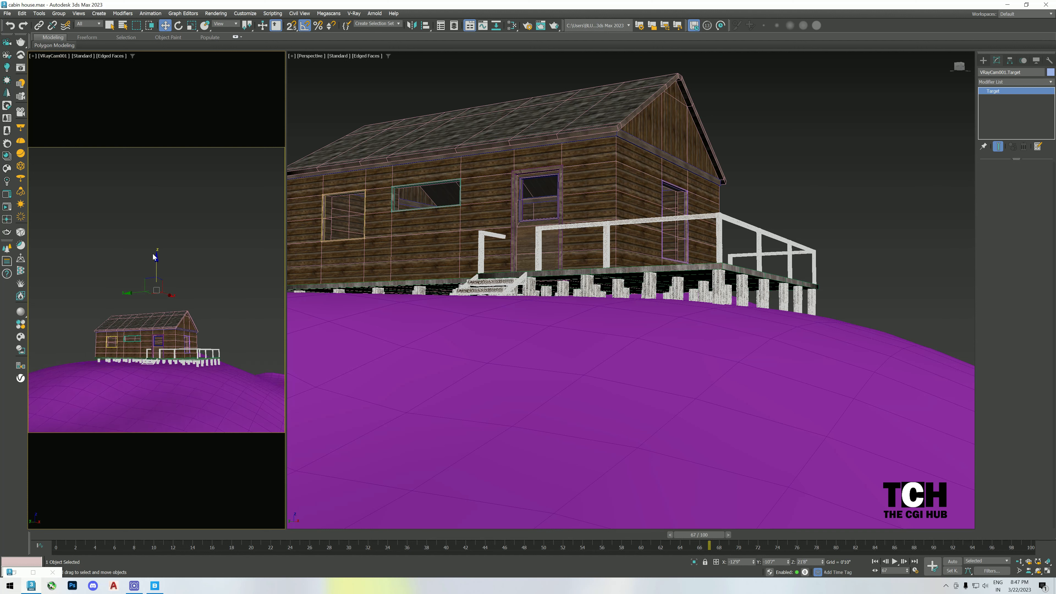
Shift the camera view, then select the box blocking it and hide that box.
middle_click_drag(201, 279, 190, 280)
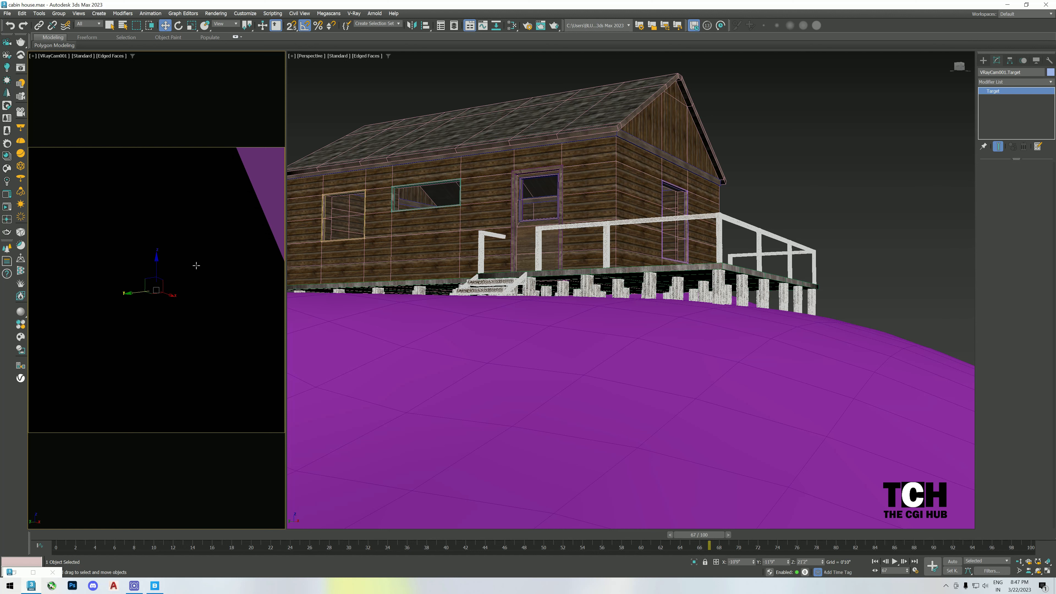
left_click(266, 223)
right_click(266, 222)
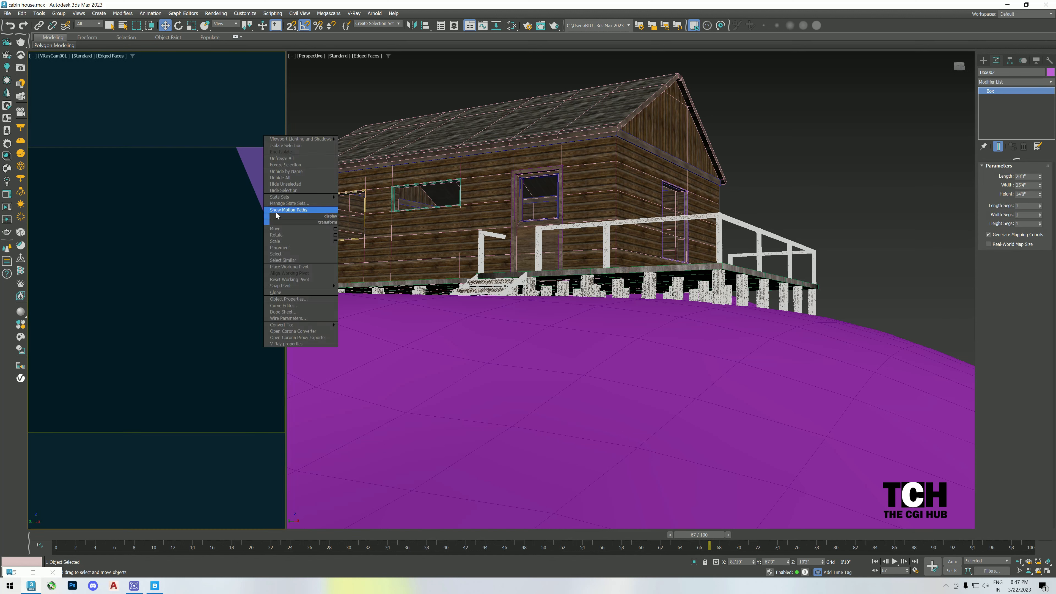
left_click(282, 191)
right_click(189, 254)
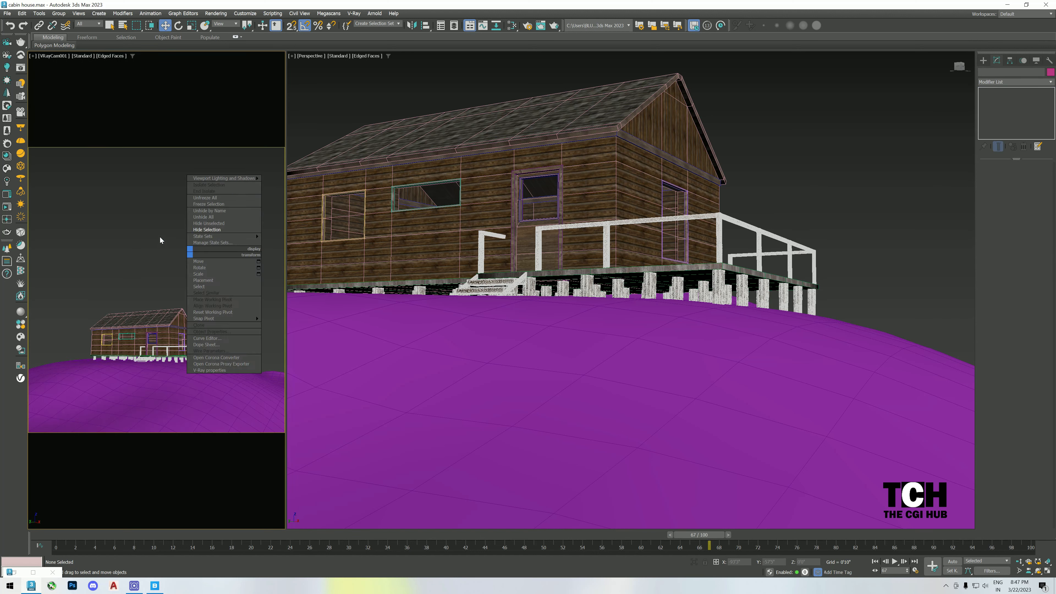
Select the VRayCam001 target and move it slightly along its Y axis to shift the cabin within the camera frame.
left_click(39, 55)
left_click(67, 210)
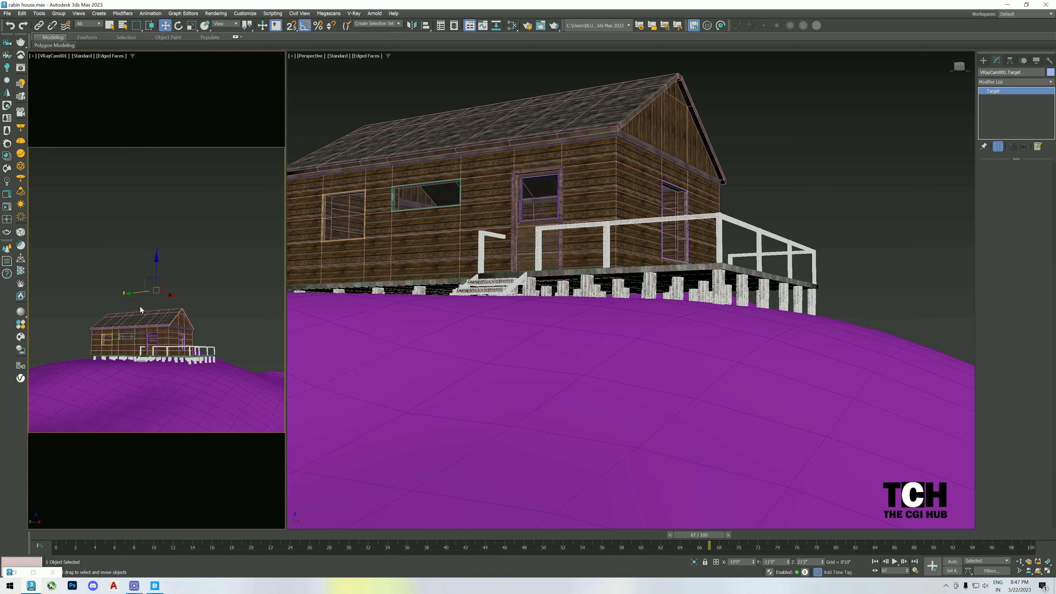
left_click_drag(136, 292, 132, 291)
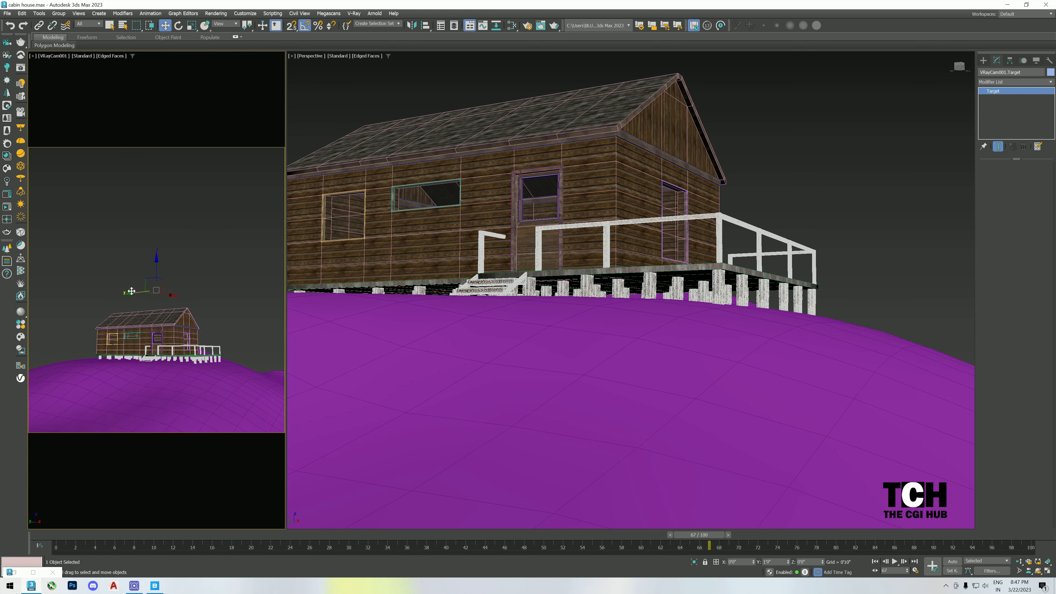
left_click(209, 259)
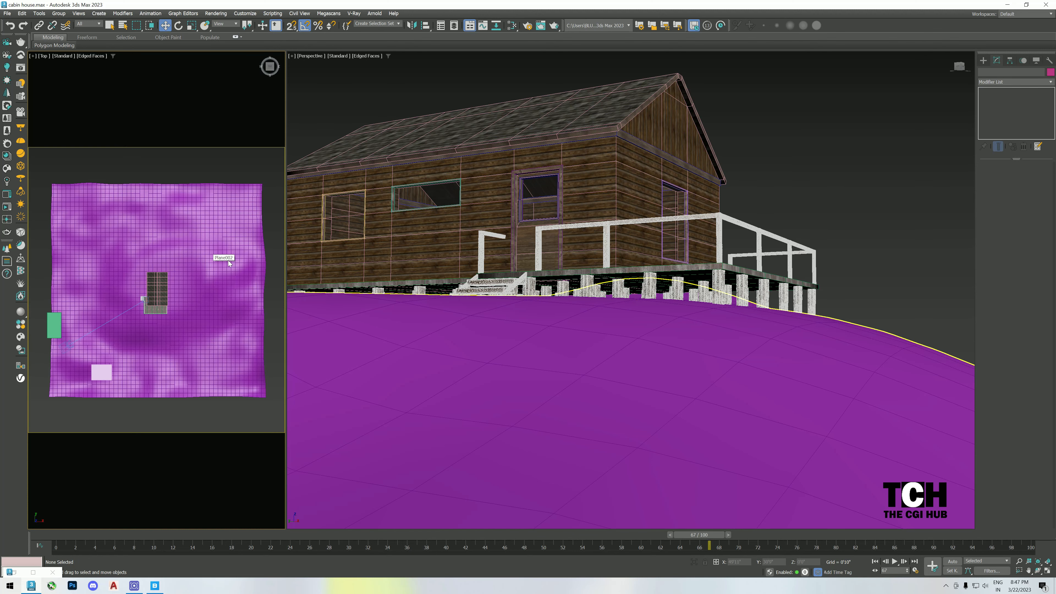
Turn off the edged faces display in the perspective view and show the whole terrain from above.
middle_click(363, 262)
scroll(532, 200, "down", 8)
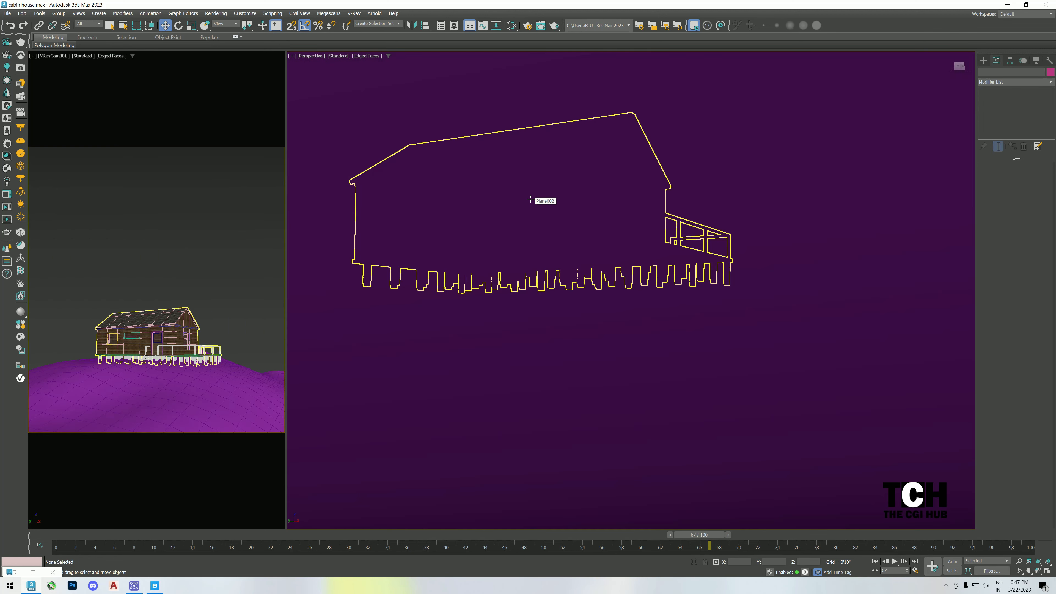
mouse_move(580, 210)
middle_mouse_down("alt")
mouse_move(584, 241)
mouse_move(583, 222)
mouse_move(625, 208)
mouse_move(601, 239)
middle_mouse_up("alt")
scroll(583, 240, "down", 4)
scroll(647, 259, "up", 4)
left_click(647, 259)
key("F4")
left_click(640, 166)
middle_click_drag(639, 168, 648, 212, "alt")
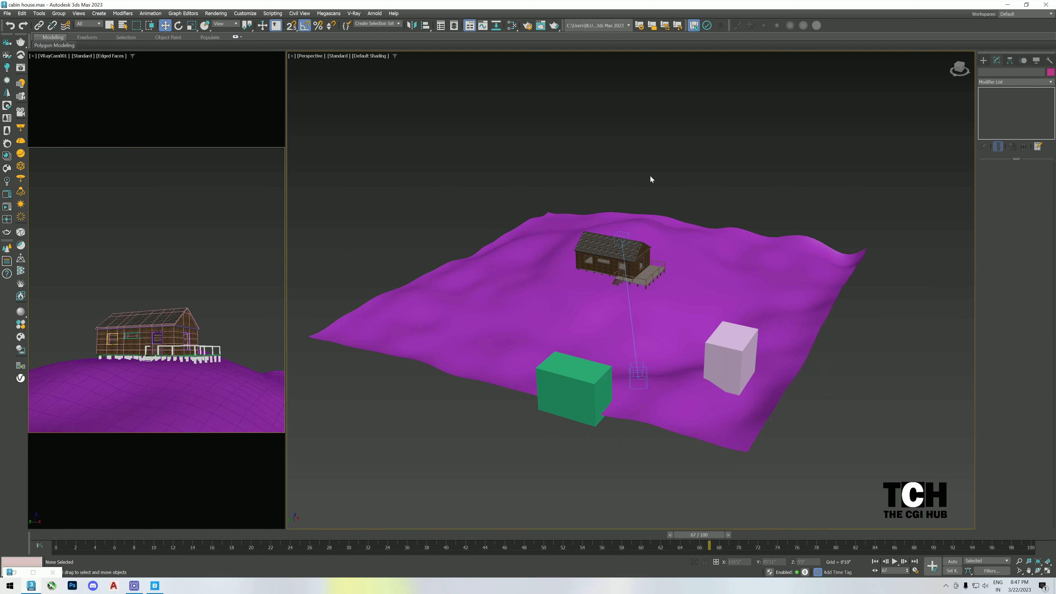
Place a VRaySun in the top view from beyond the terrain's lower-right corner to the cabin, adding its sky environment.
left_click(983, 60)
left_click(1003, 73)
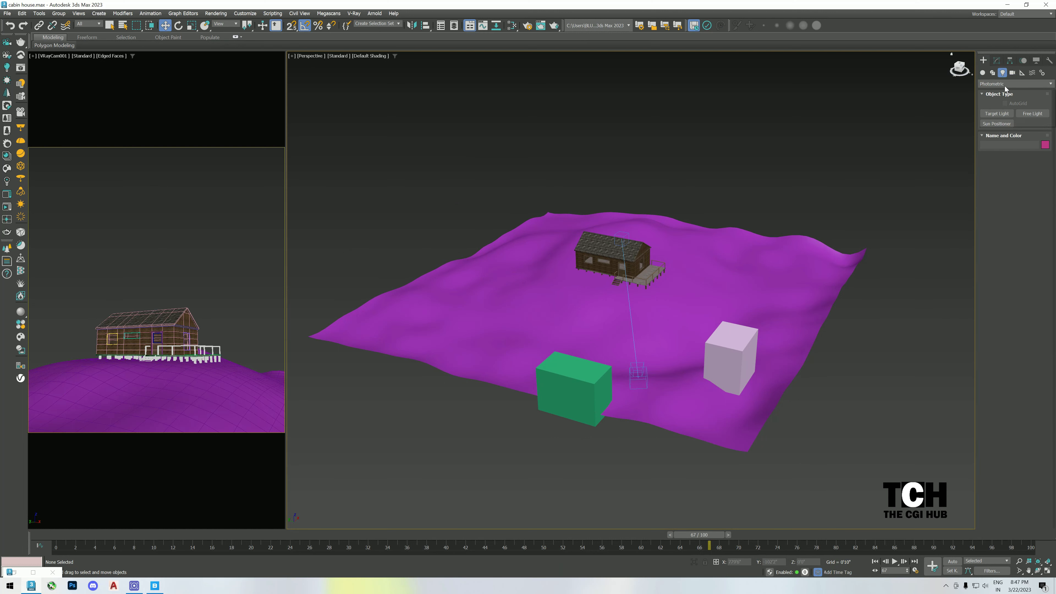
left_click(992, 115)
left_click(1033, 124)
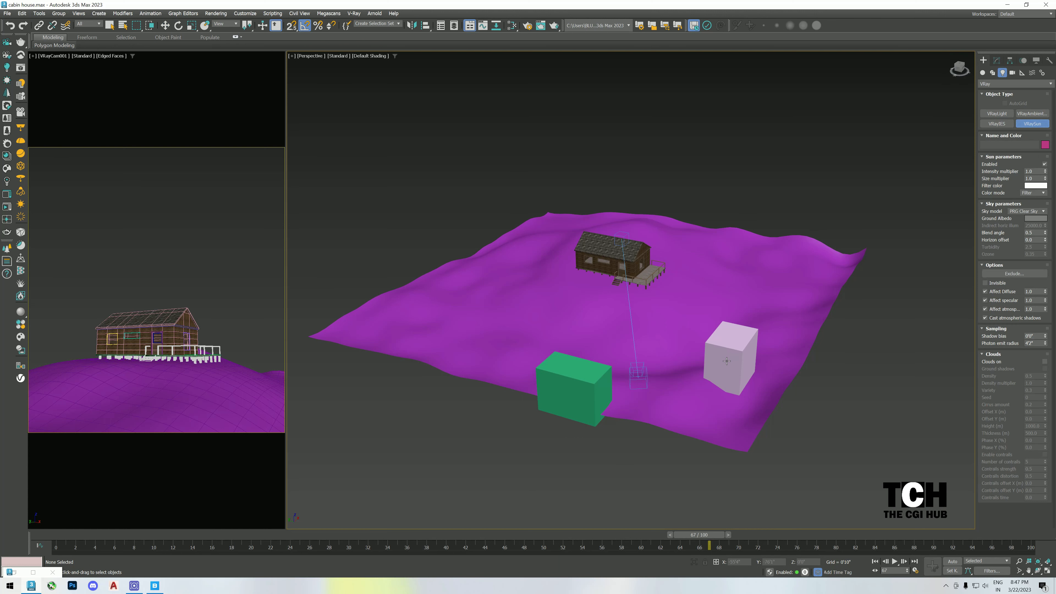
key("t")
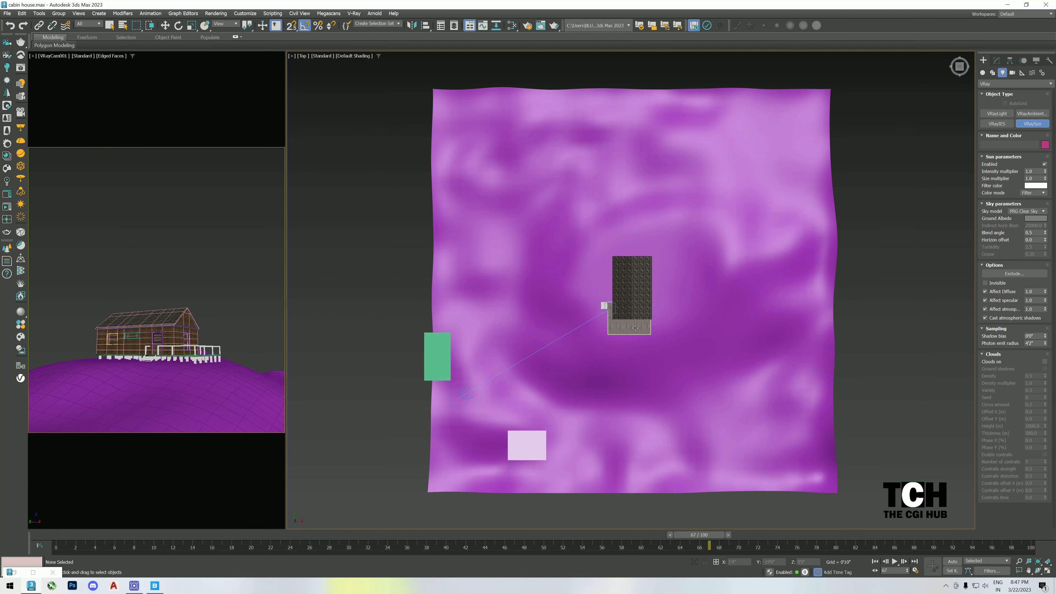
scroll(635, 328, "down", 4)
left_click_drag(700, 440, 585, 310)
left_click(549, 318)
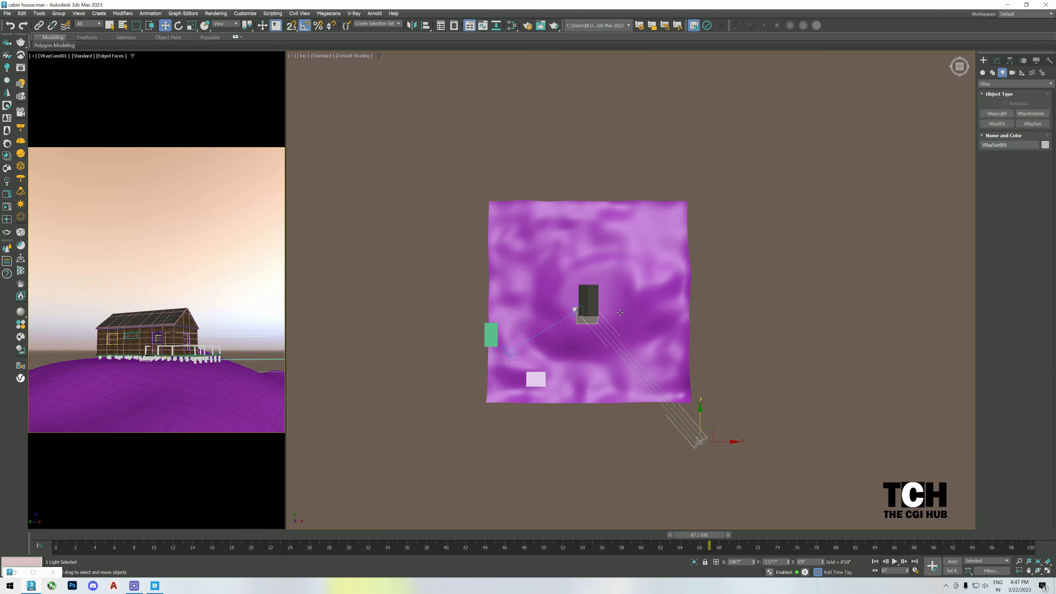
Raise the VRaySun above the terrain in the front view.
key("w")
key("f")
scroll(620, 315, "down", 4)
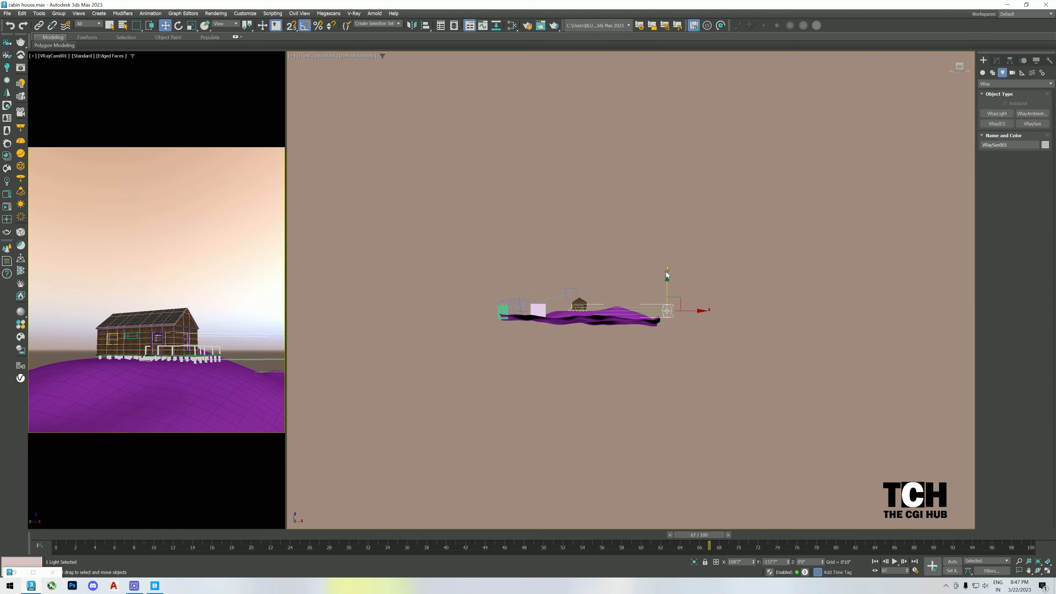
left_click_drag(667, 275, 667, 247)
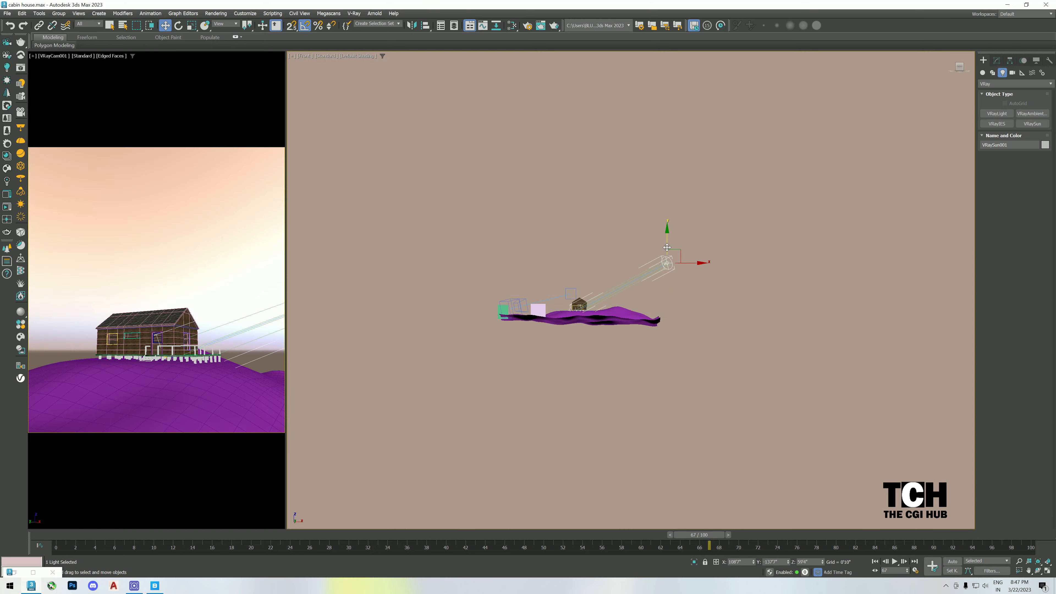
Replace the sky background of the front view with a plain one in the viewport background configuration.
key("alt+b")
left_click(571, 390)
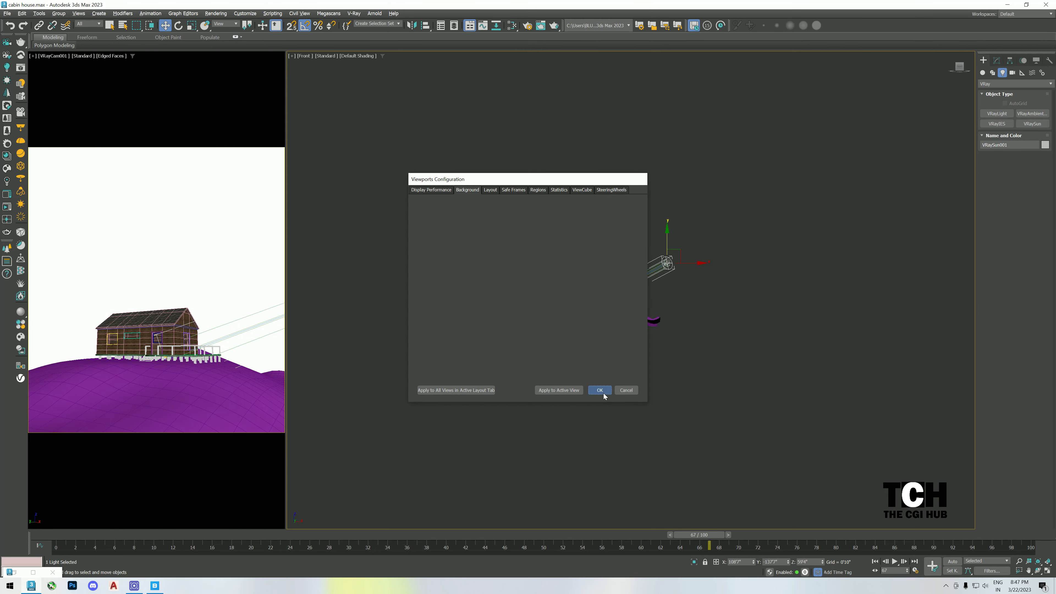
left_click(600, 390)
Raise the VRaySun much higher above the terrain and move it diagonally closer to the cabin in the top view.
middle_click_drag(662, 258, 676, 286)
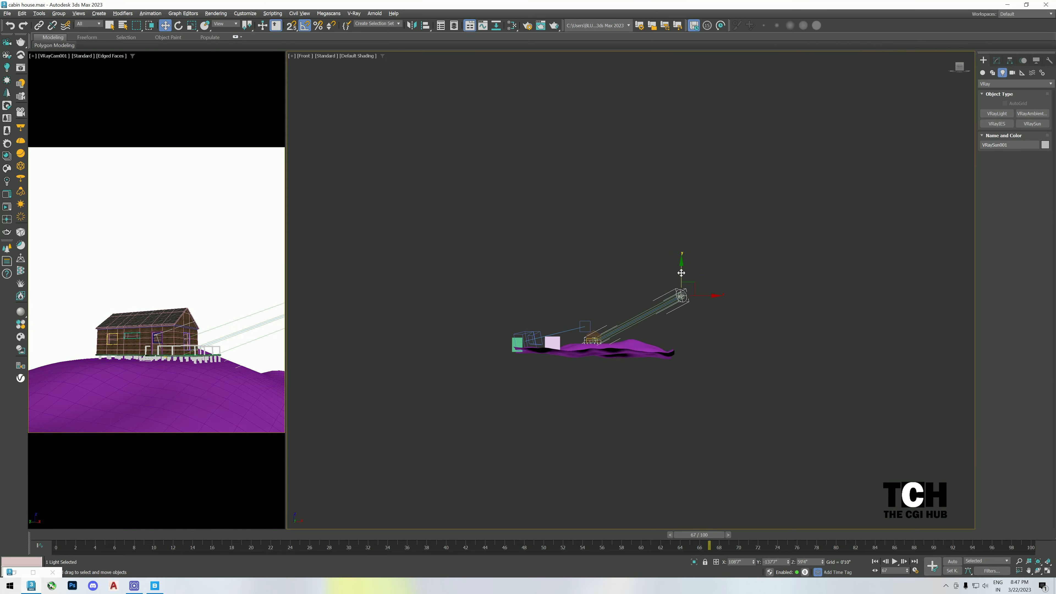
left_click_drag(681, 273, 676, 196)
key("t")
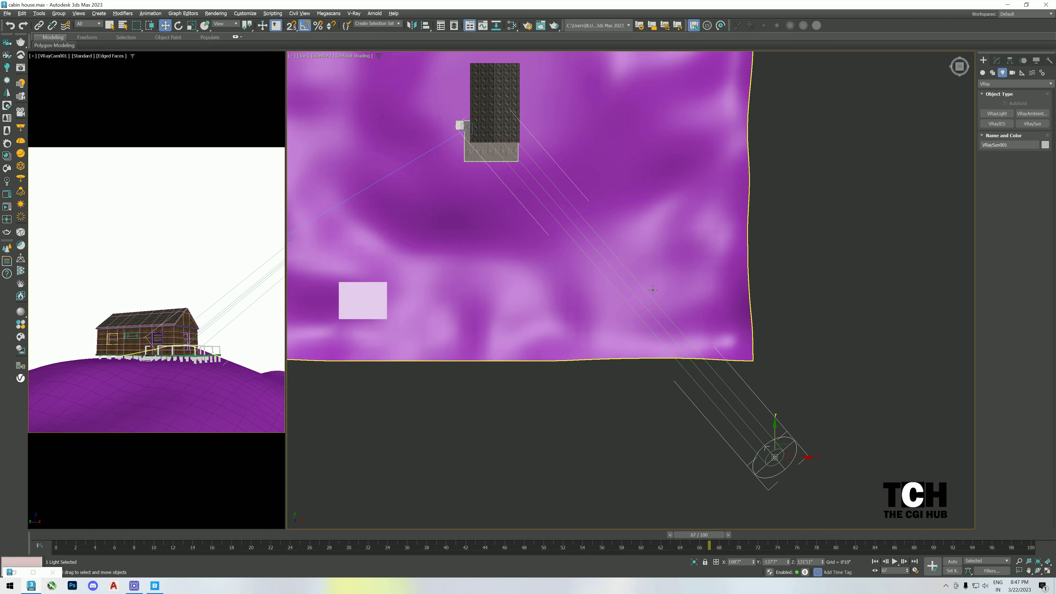
scroll(653, 290, "down", 5)
left_click_drag(711, 336, 660, 286)
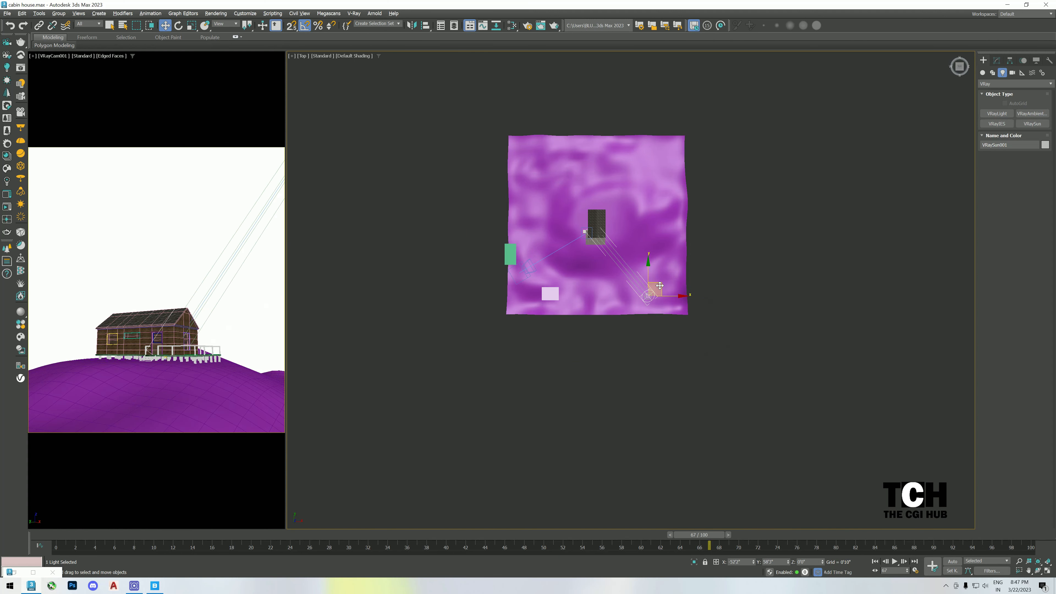
left_click(800, 238)
left_click(192, 203)
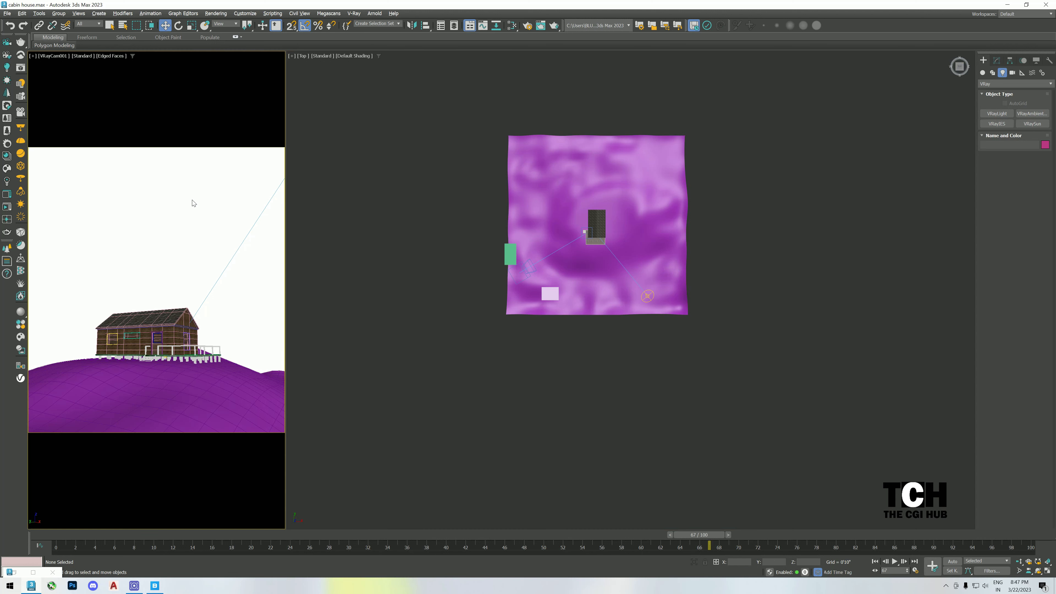
left_click(298, 180)
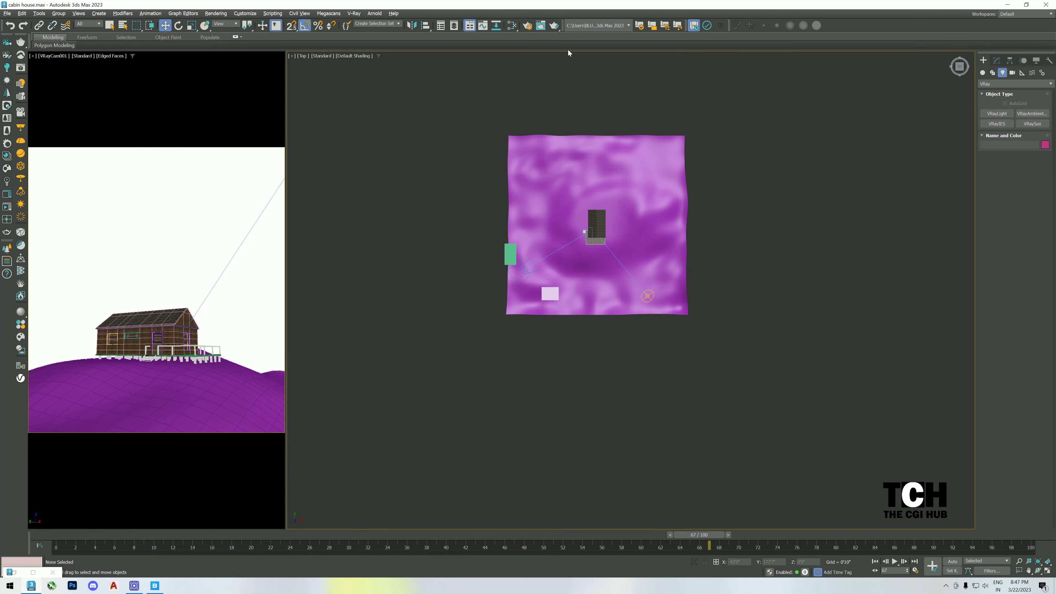
left_click(557, 26)
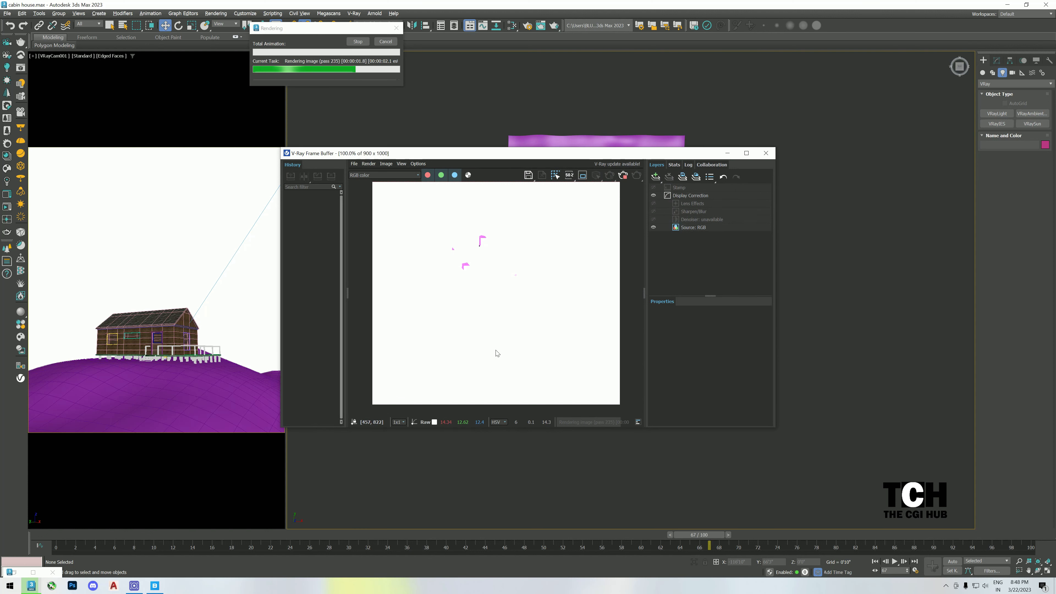
left_click(766, 152)
Render the VRayCam001 view as a lighting test and close the frame buffer.
left_click(254, 236)
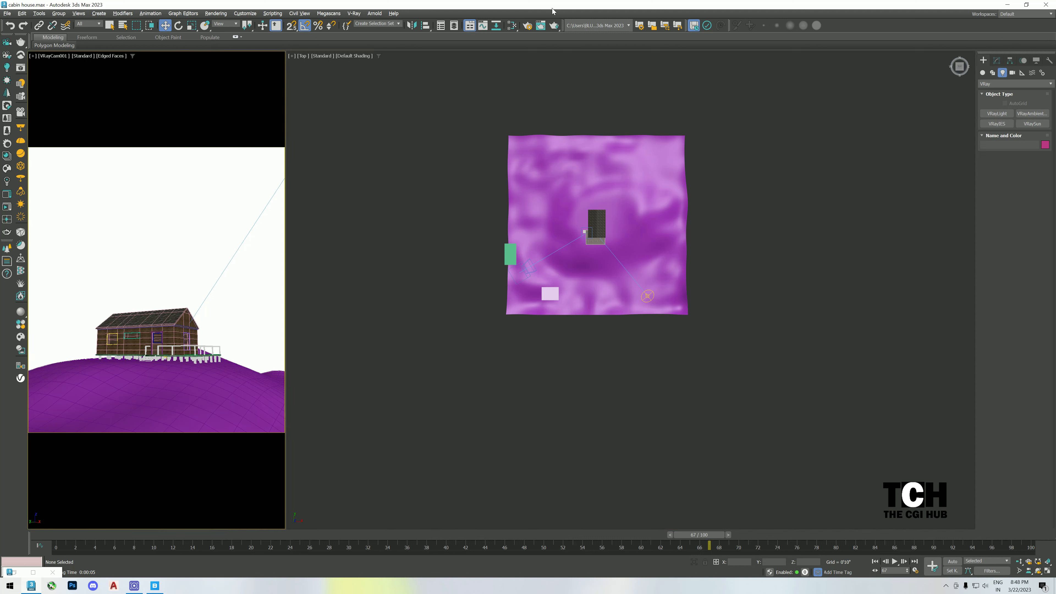
left_click(554, 27)
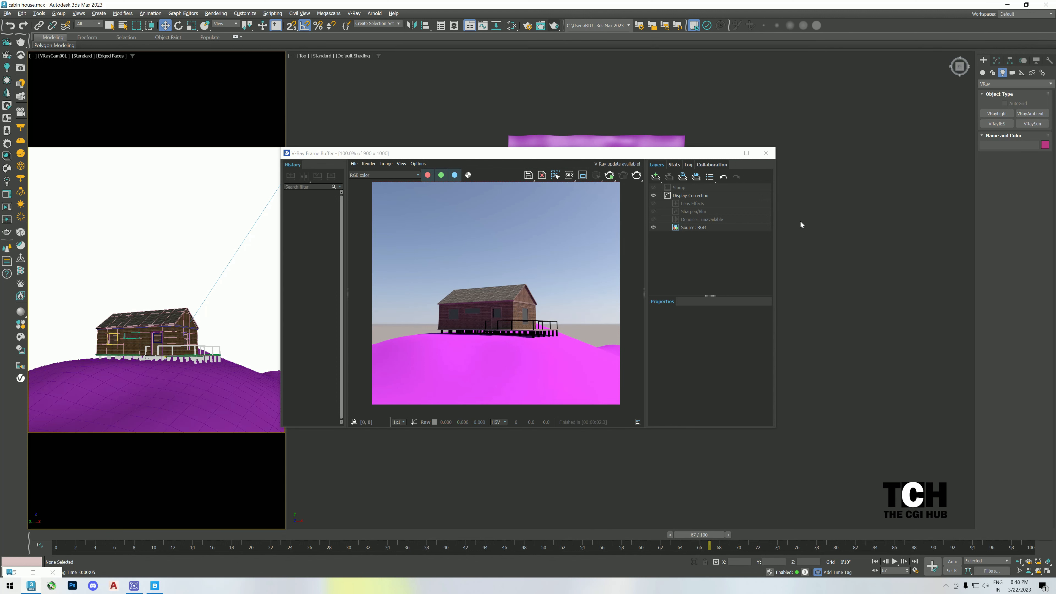
left_click(766, 154)
Select the terrain plane, switch to Quixel Bridge and export the Goat Pen Ground surface from the Medieval Village collection to 3ds Max.
left_click(643, 228)
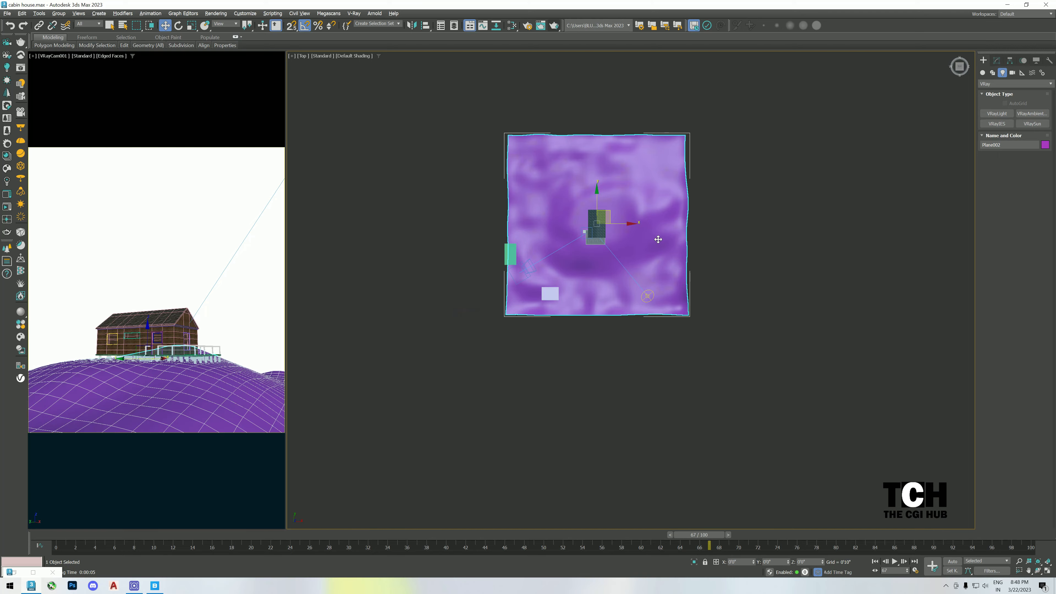
left_click(155, 586)
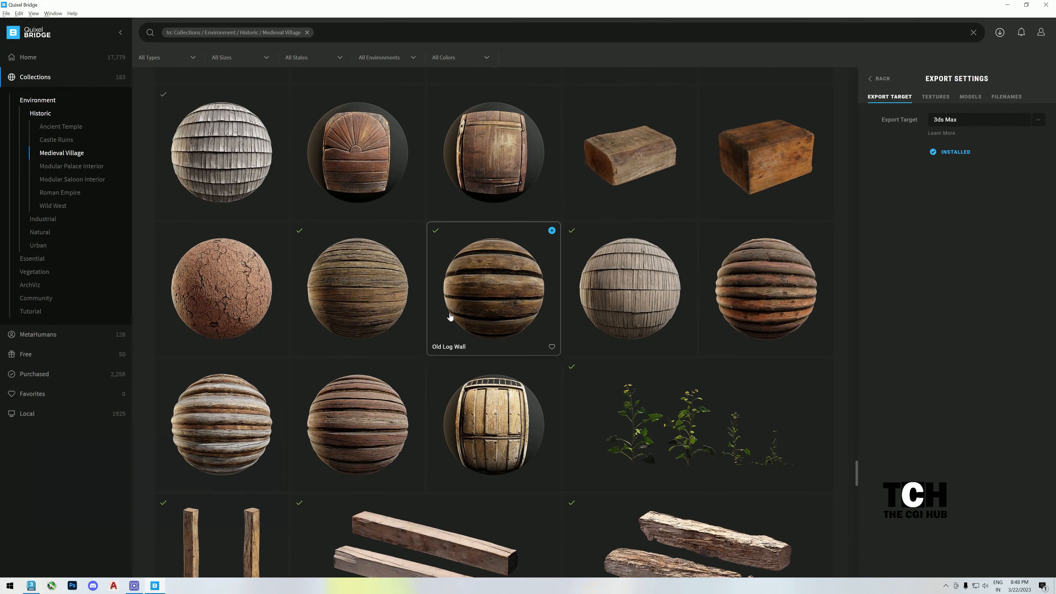
scroll(448, 310, "up", 3)
scroll(416, 374, "up", 10)
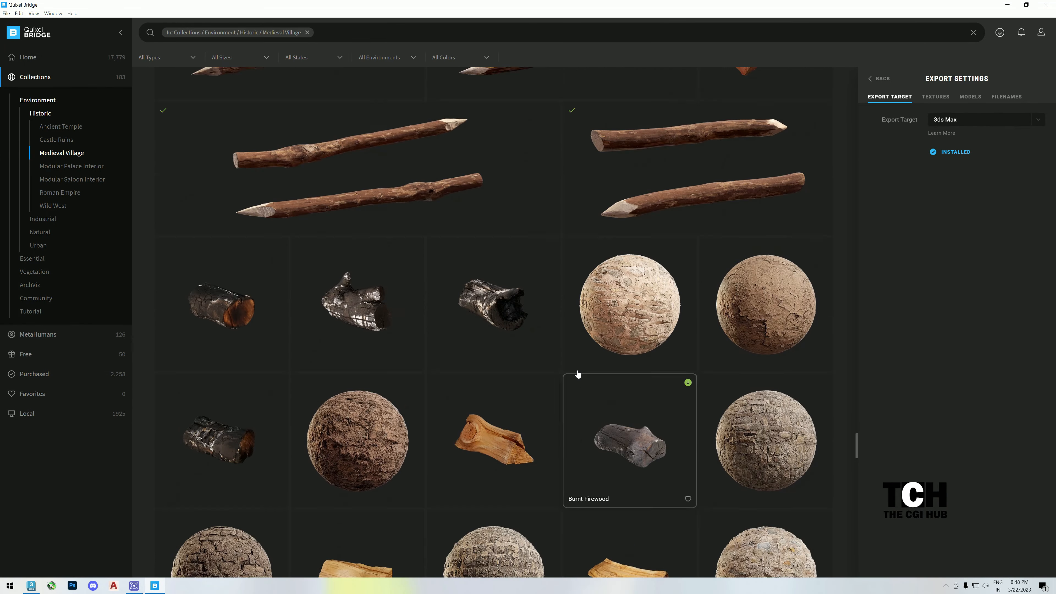
scroll(596, 278, "up", 10)
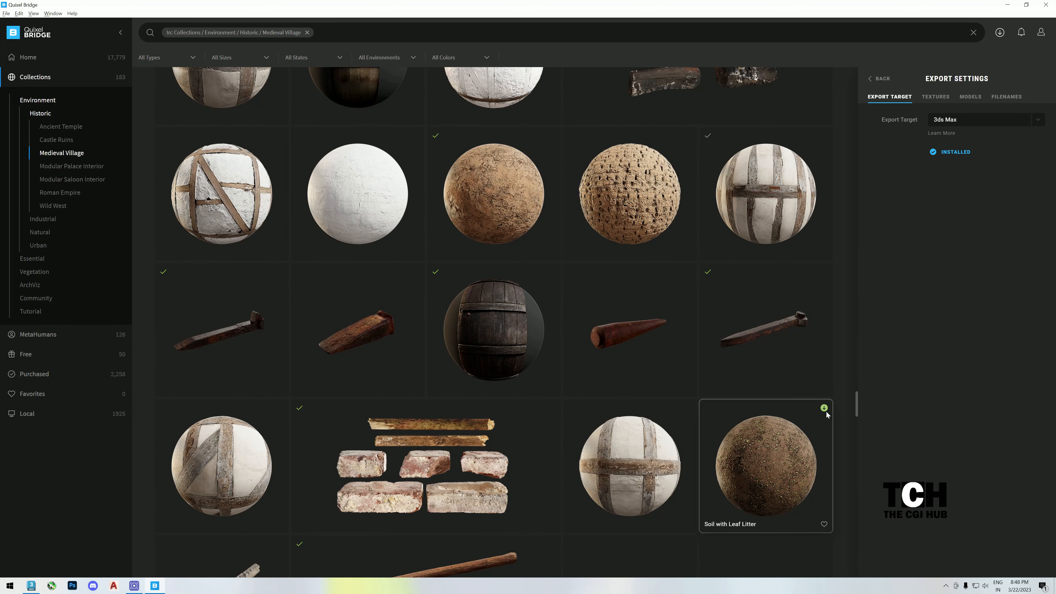
scroll(580, 313, "up", 15)
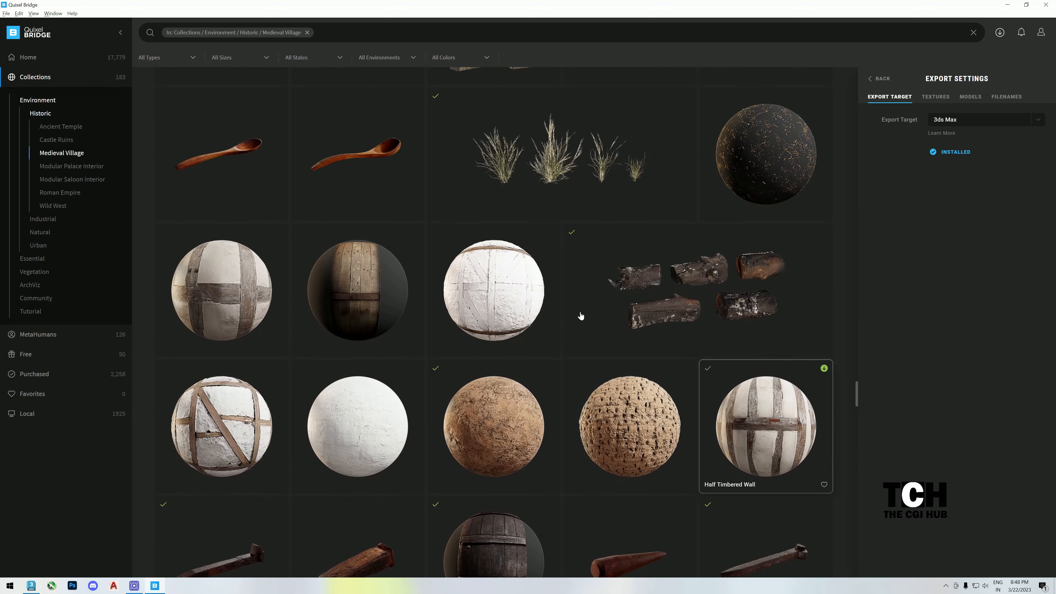
scroll(528, 310, "up", 15)
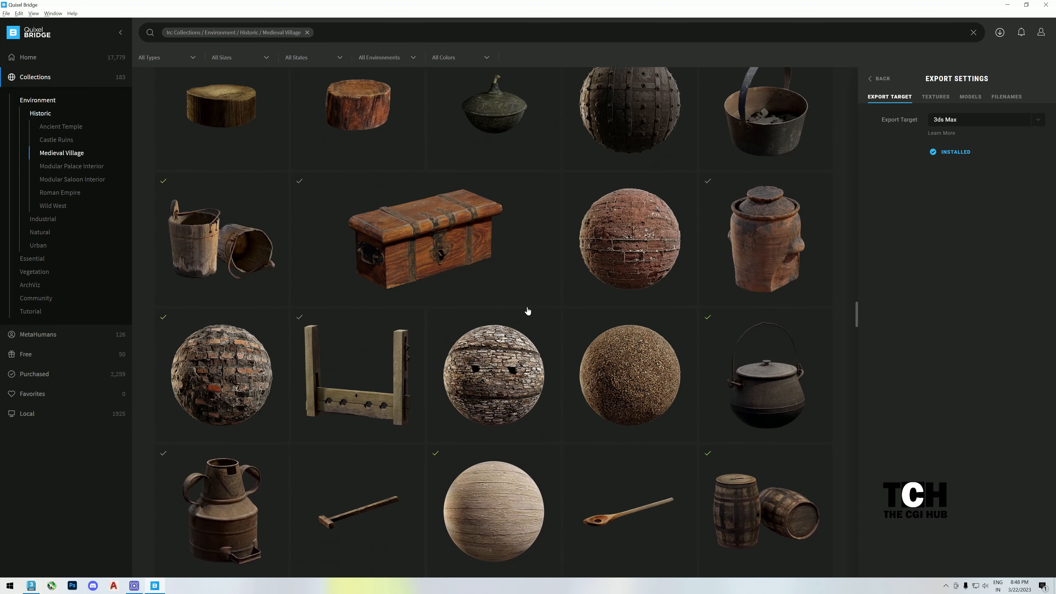
scroll(527, 310, "up", 12)
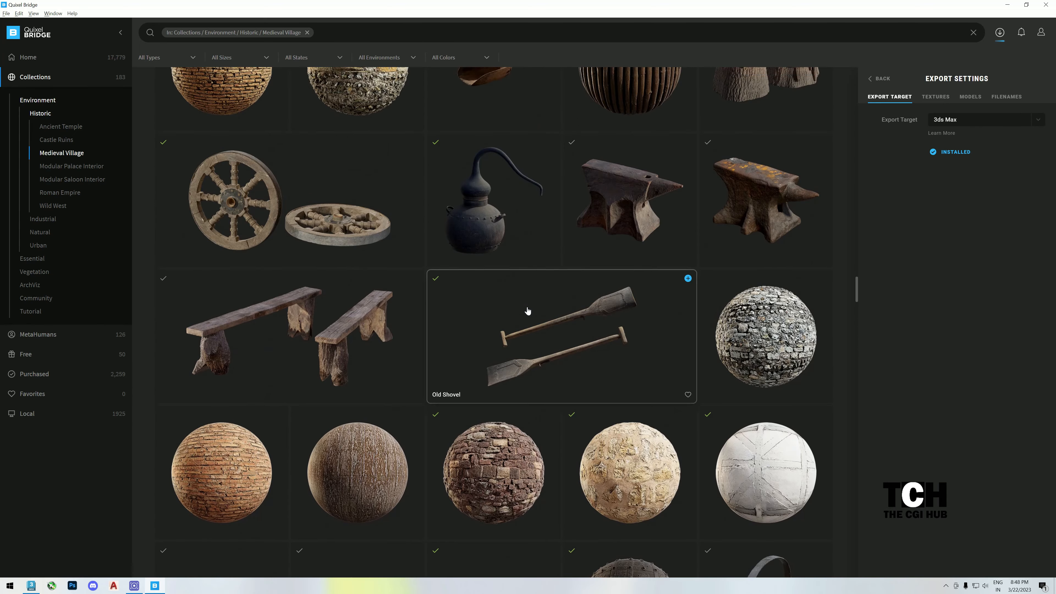
scroll(528, 310, "up", 15)
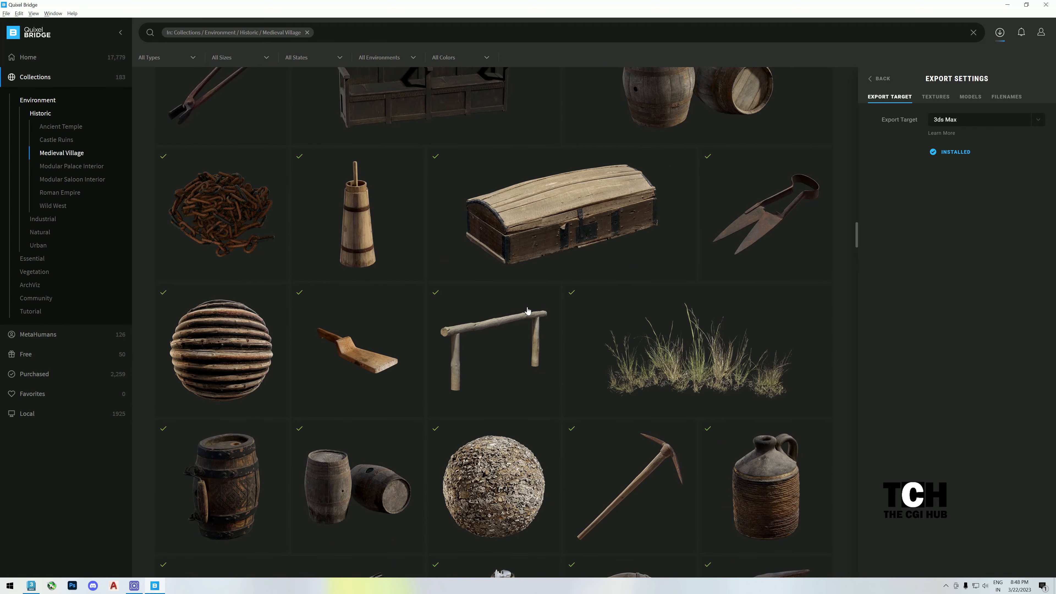
scroll(523, 306, "up", 8)
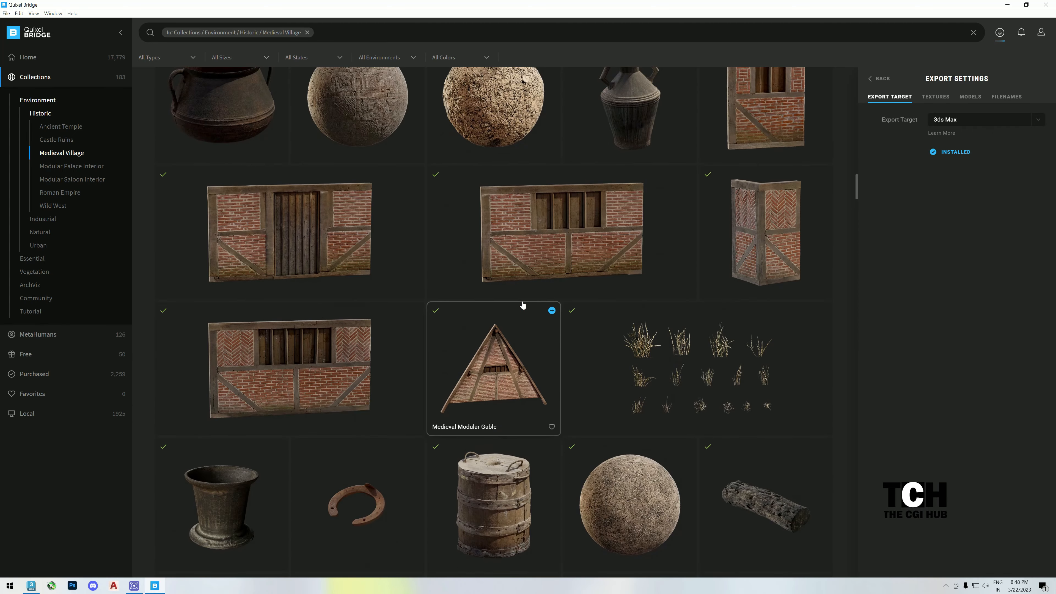
scroll(586, 437, "up", 15)
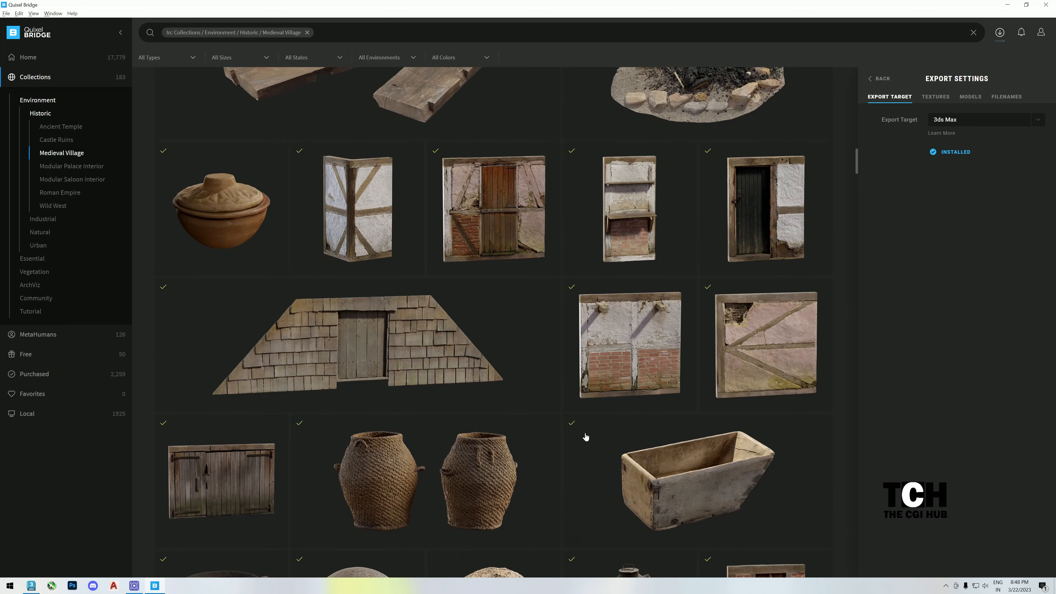
scroll(520, 406, "up", 8)
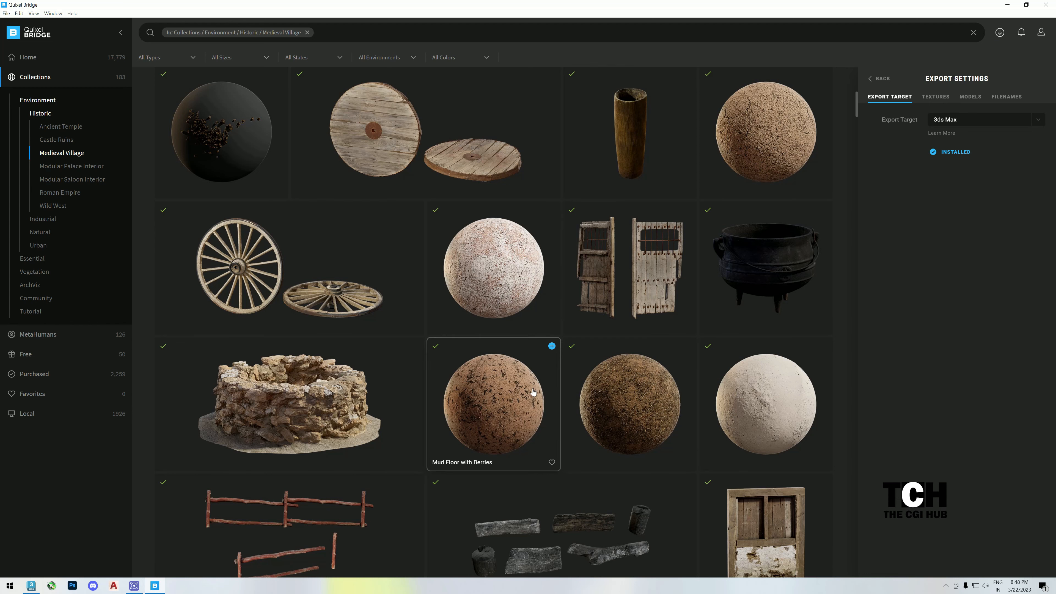
left_click(688, 346)
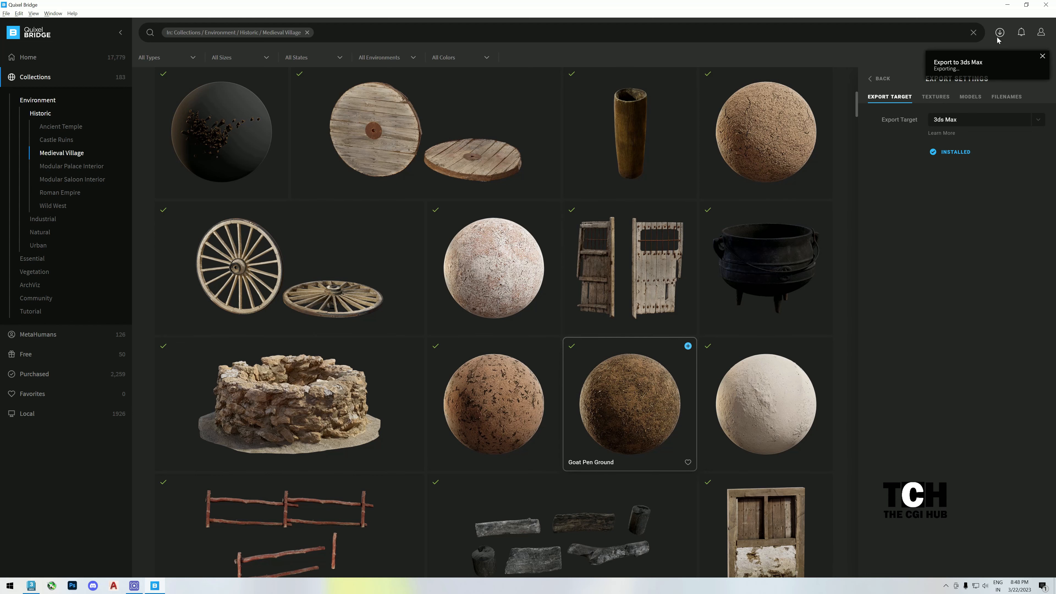
Return from Quixel Bridge to 3ds Max and add a UVW Map modifier to the terrain plane.
left_click(1008, 5)
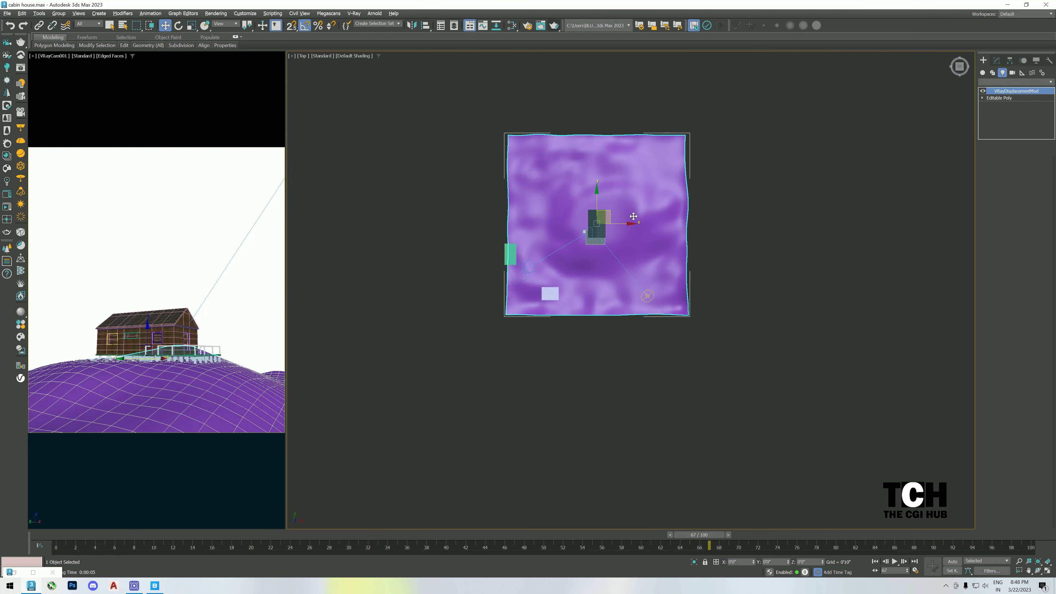
scroll(634, 217, "up", 5)
left_click(633, 216)
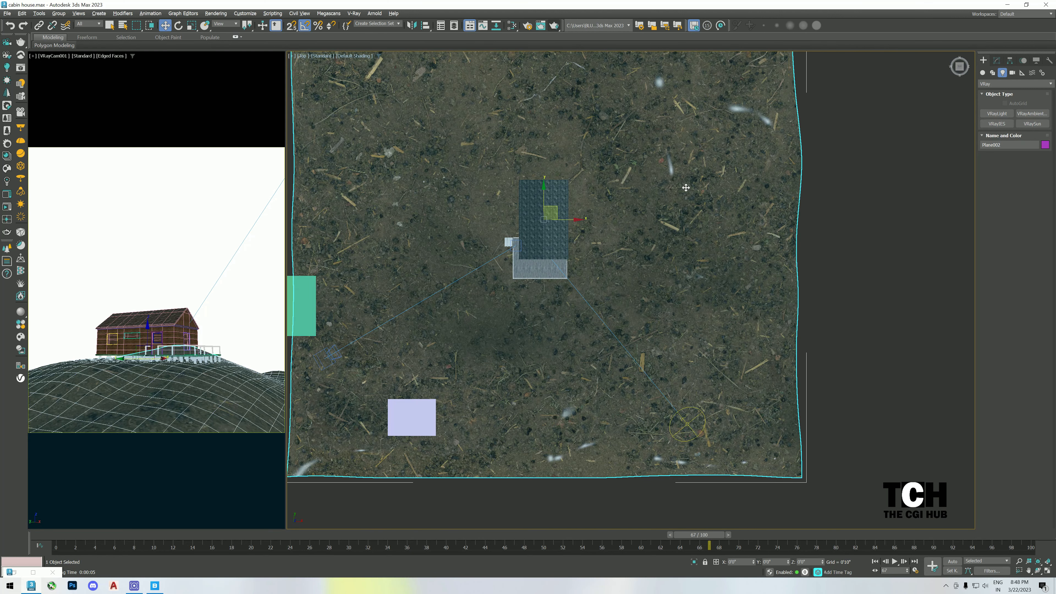
left_click(996, 60)
left_click(1019, 81)
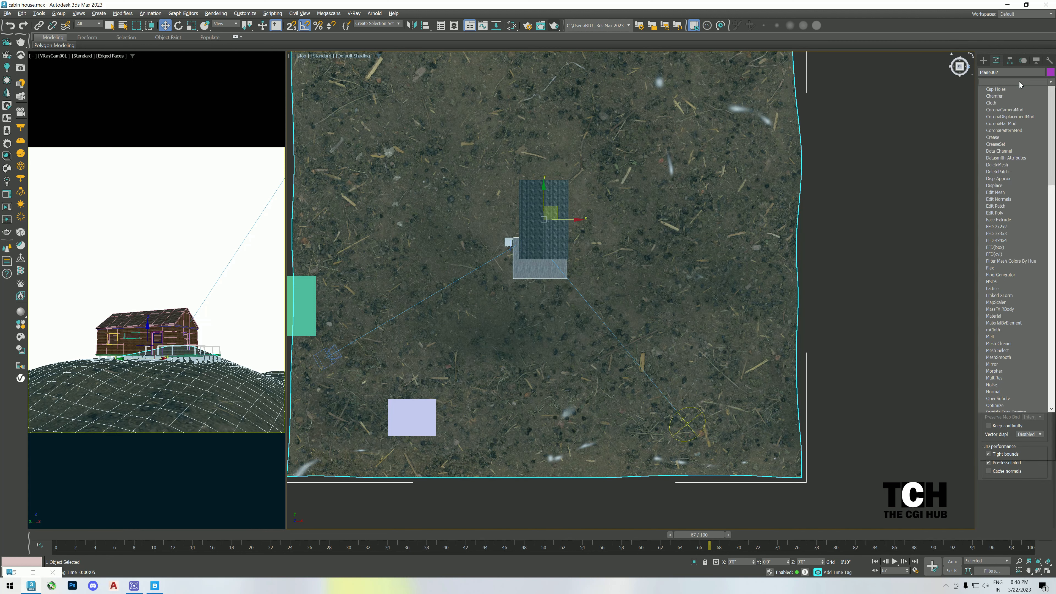
scroll(1012, 344, "down", 15)
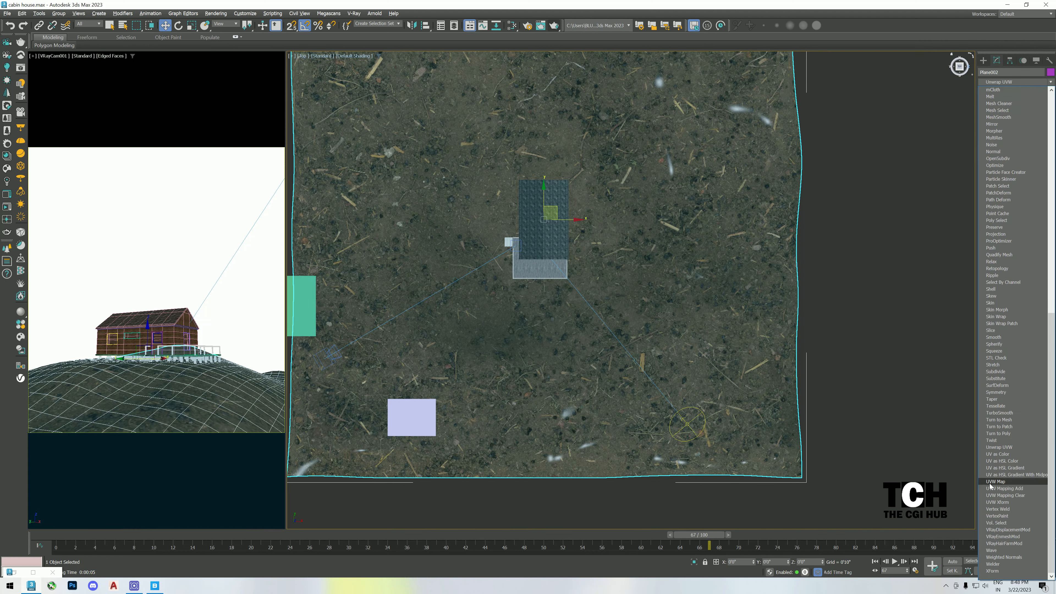
left_click(1005, 482)
Use Box mapping for the terrain's UVW Map and set its length, width and height to 3'0".
left_click(1001, 214)
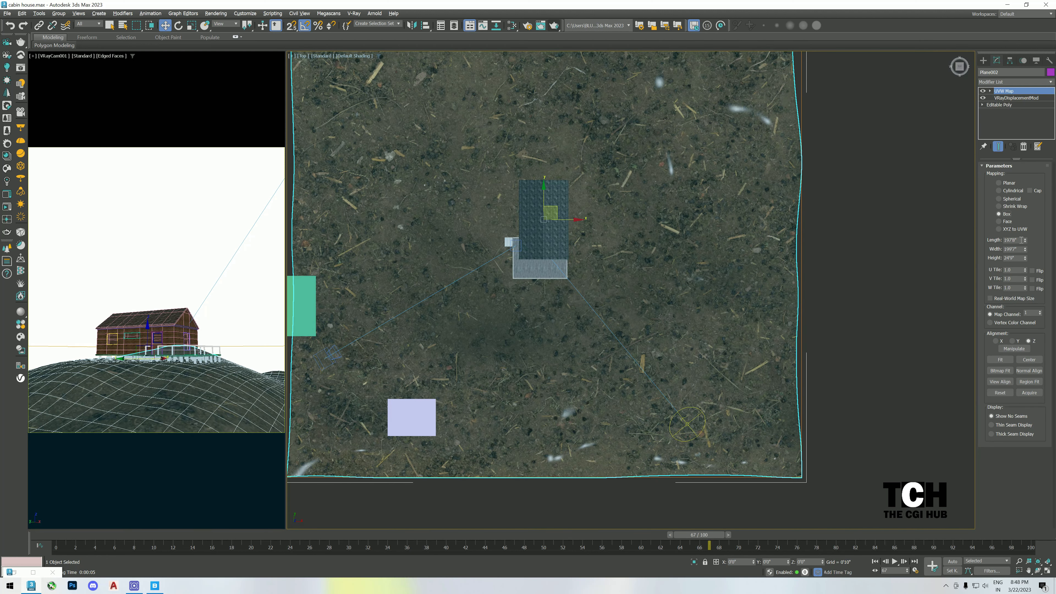
key("Tab")
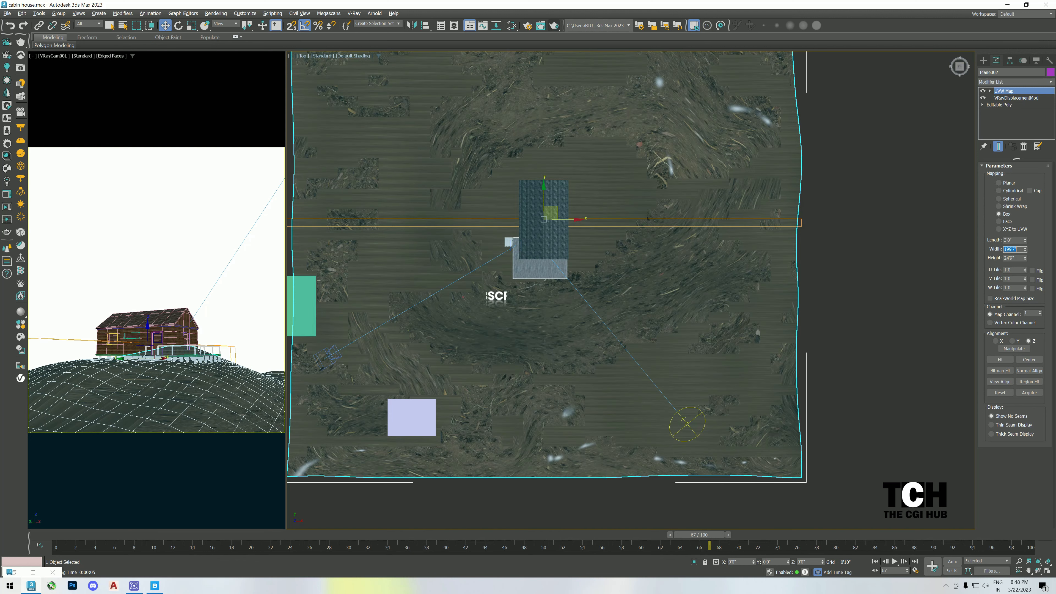
type("3")
key("Tab")
type("3")
key("Return")
Examine the scale and repetition of the ground texture on the terrain around the cabin.
middle_click_drag(623, 243, 570, 183, "alt")
scroll(539, 224, "up", 10)
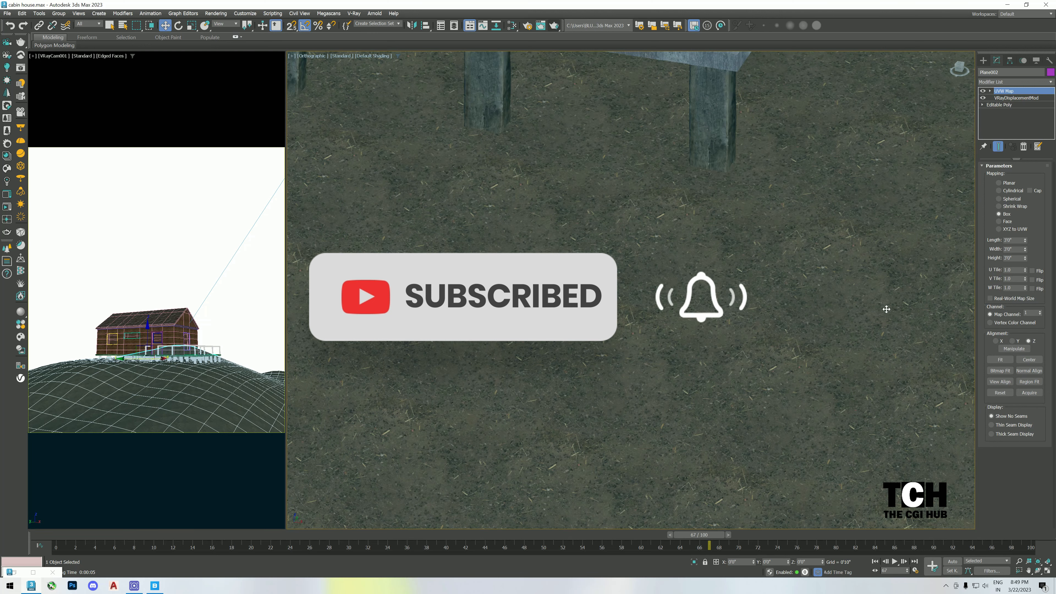
scroll(692, 237, "up", 8)
scroll(724, 258, "down", 8)
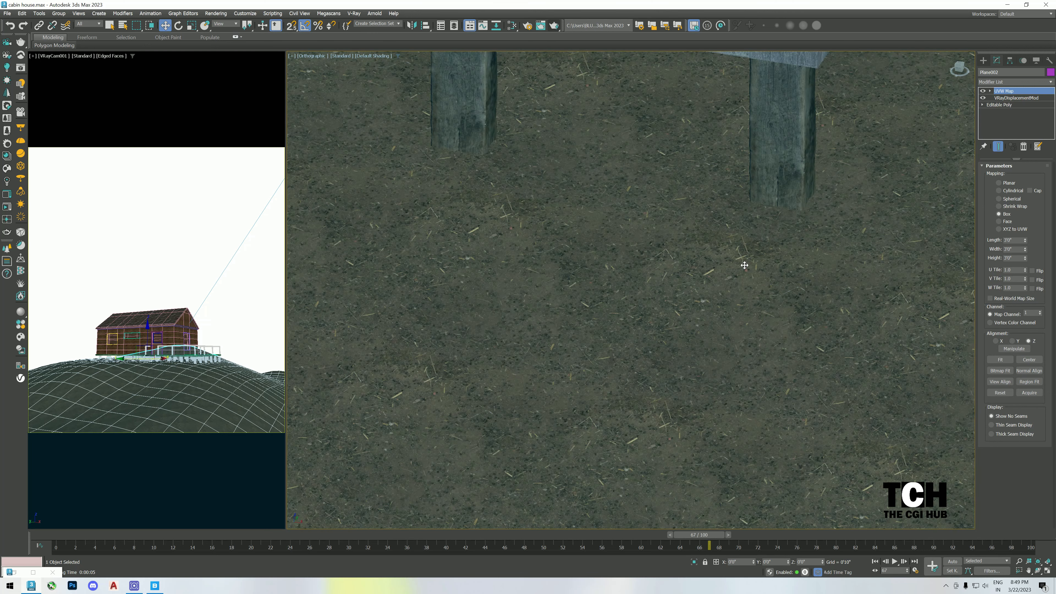
scroll(724, 269, "up", 6)
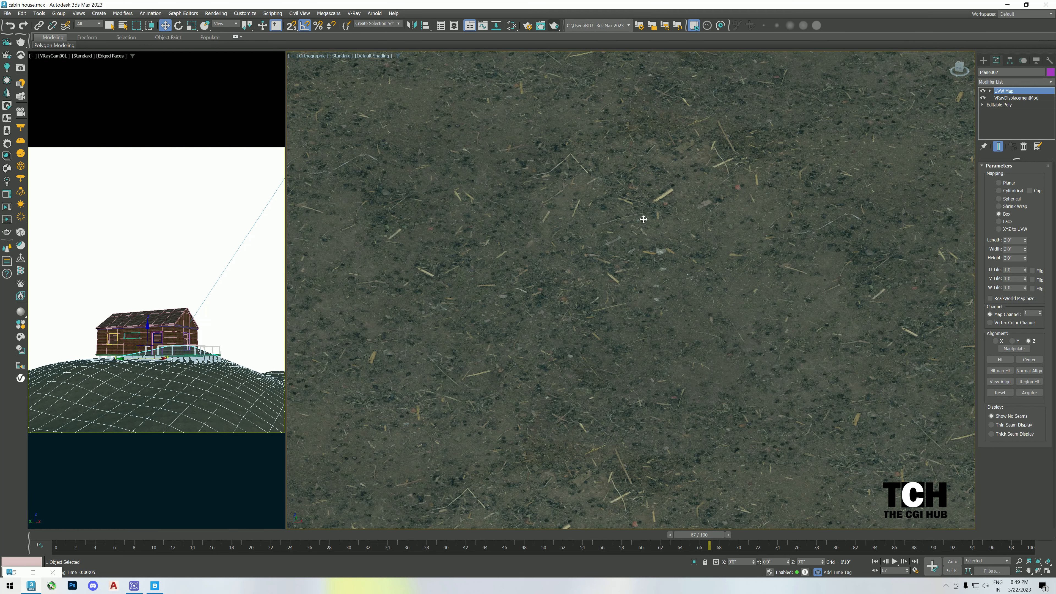
scroll(568, 285, "down", 10)
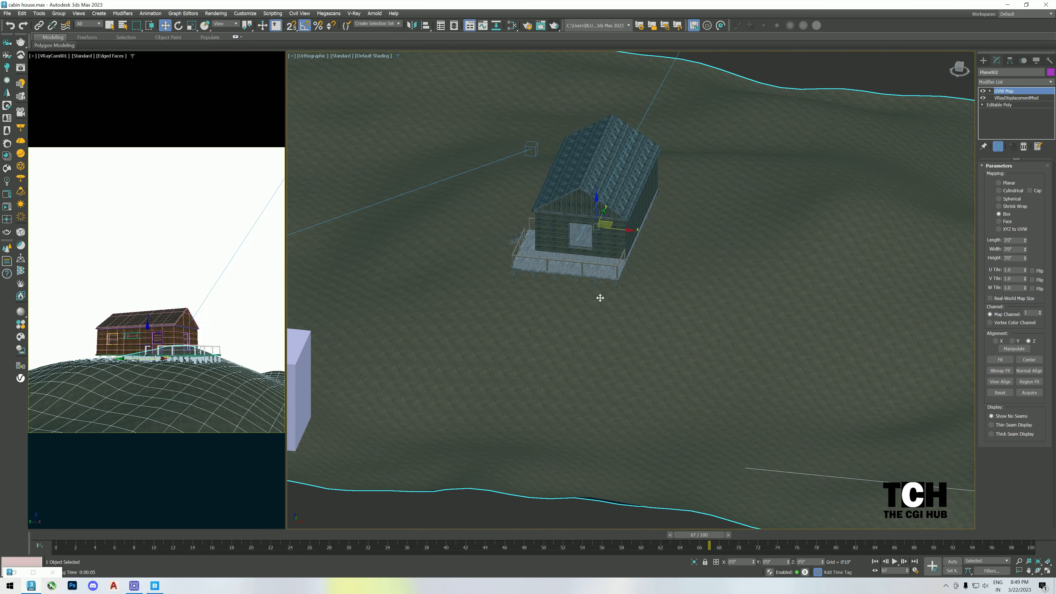
scroll(735, 332, "down", 6)
Deselect the terrain, show the VRayCam001 view in the large viewport, render it, inspect the cabin up close and close the frame buffer.
left_click(648, 483)
key("c")
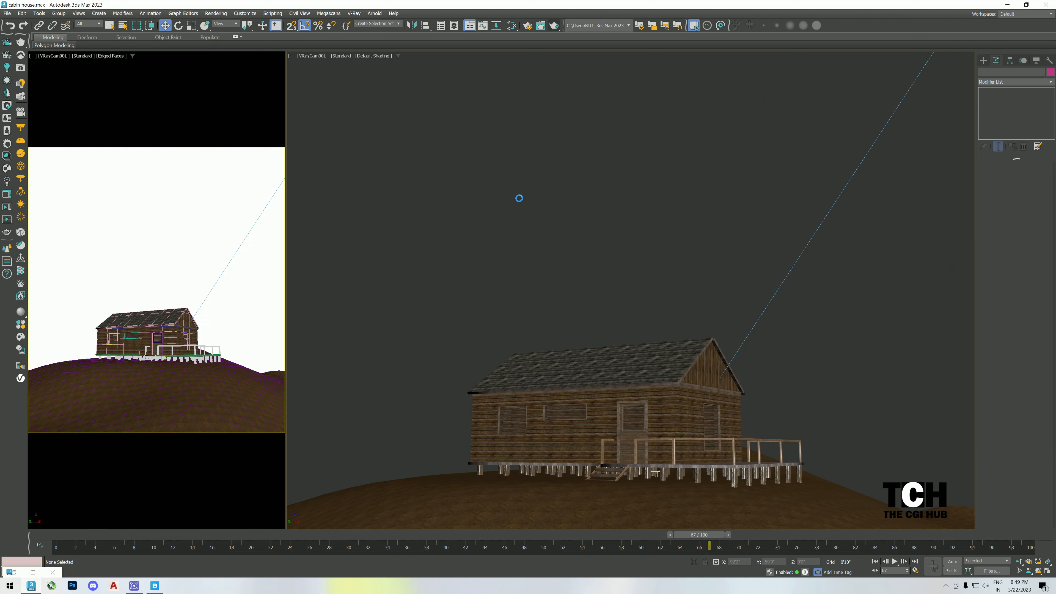
left_click(541, 29)
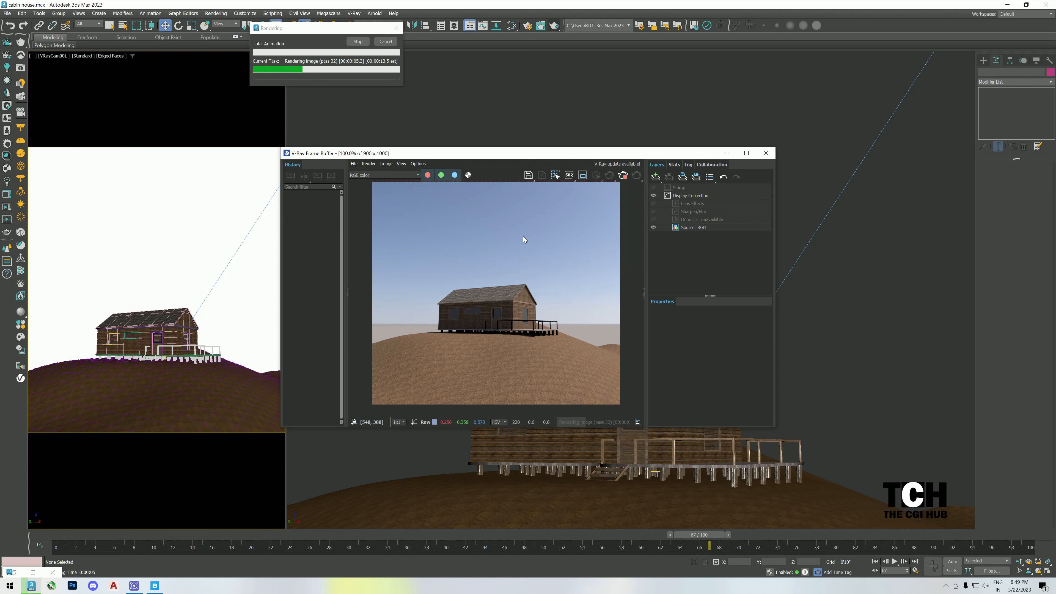
scroll(523, 316, "up", 2)
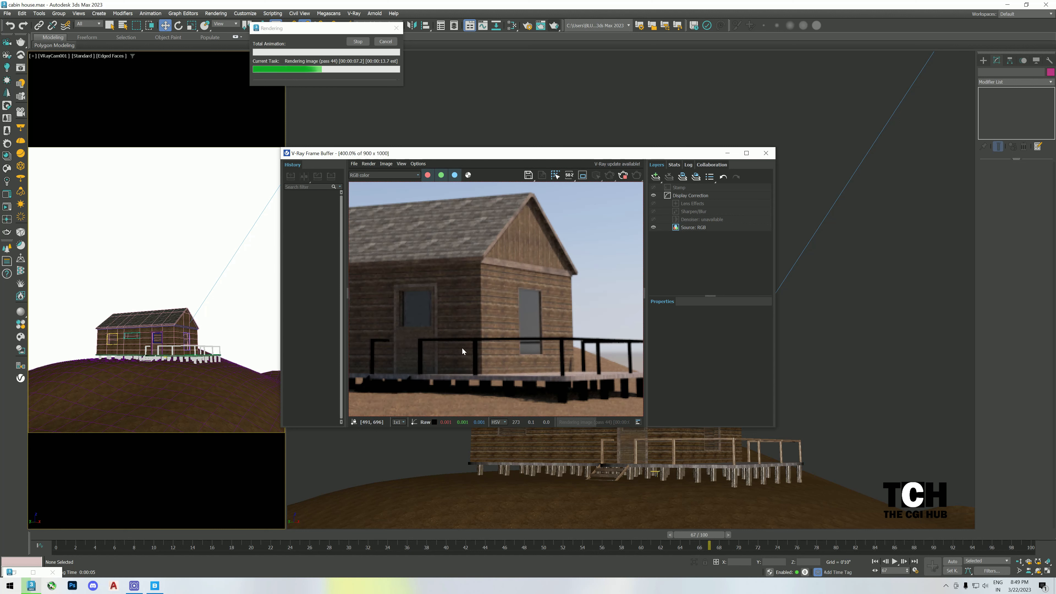
scroll(592, 344, "down", 2)
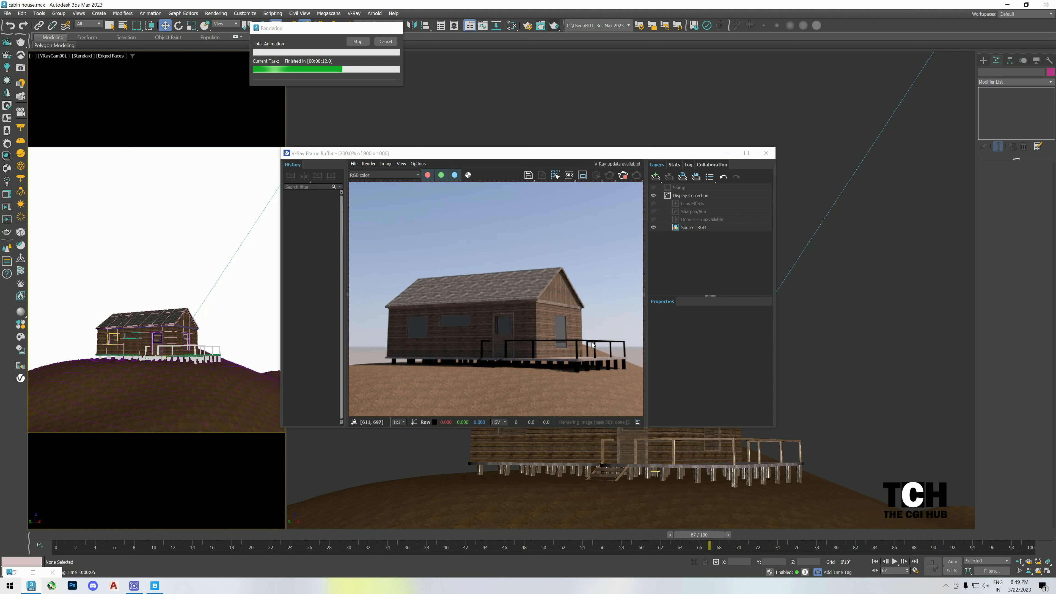
left_click(766, 153)
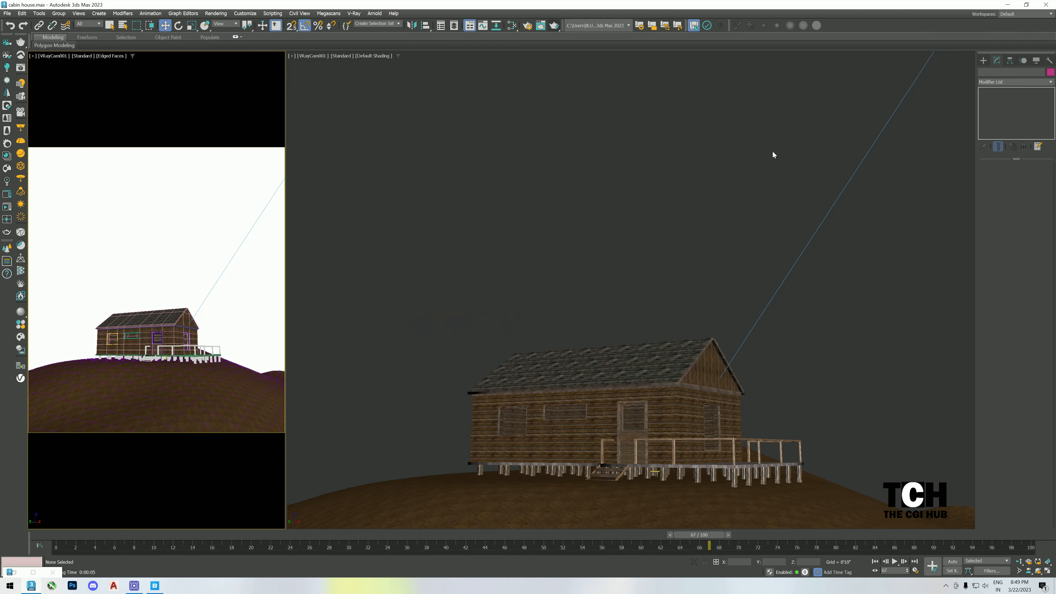
Convert the scene materials to V-Ray materials with the V-Ray scene converter.
left_click(354, 13)
mouse_move(399, 113)
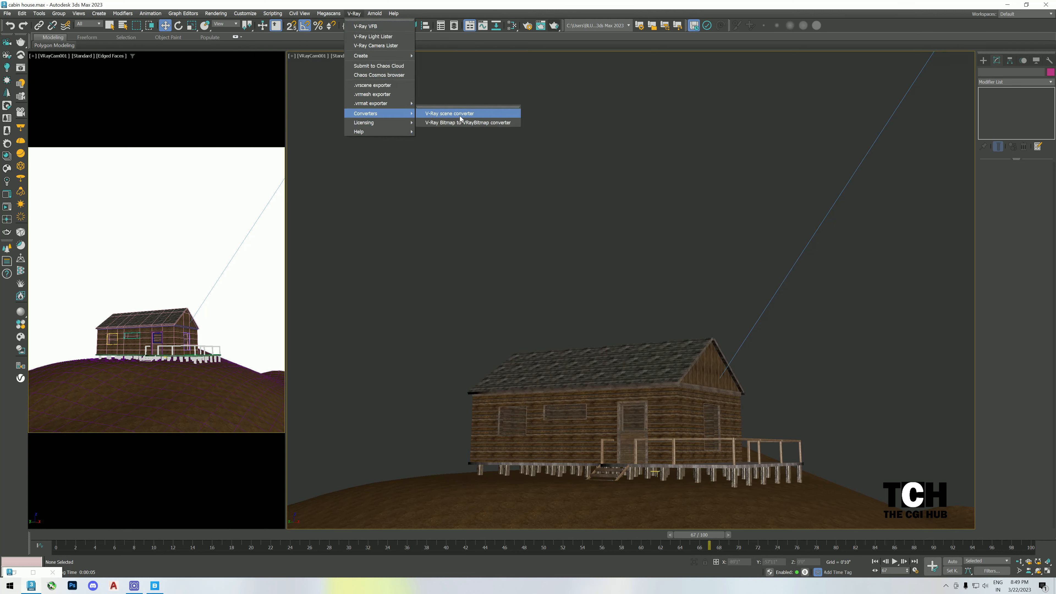
left_click(450, 113)
left_click(576, 330)
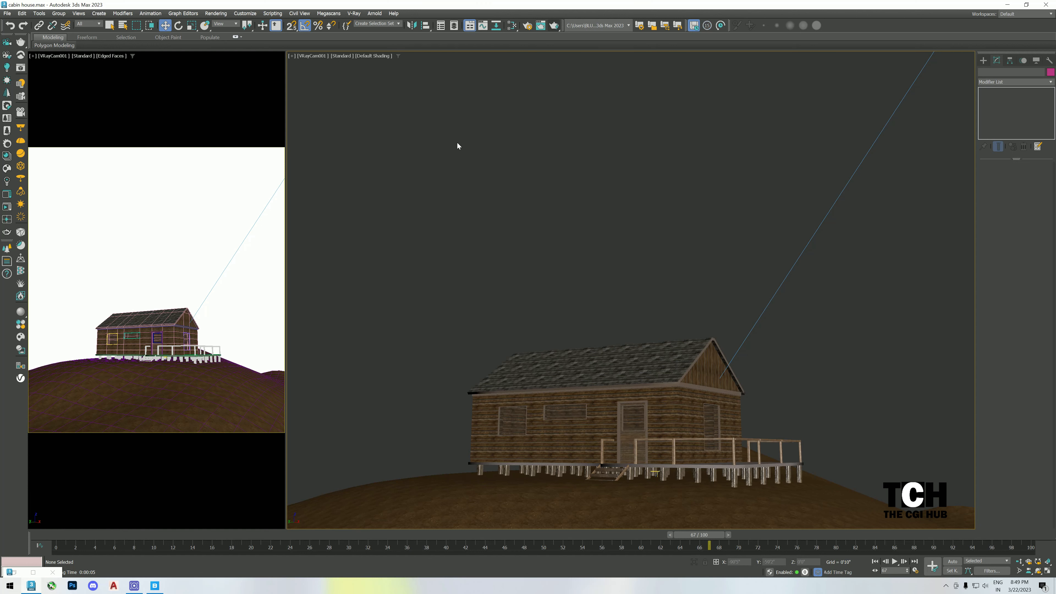
Render the camera view again to check the converted materials, then close the frame buffer.
left_click(554, 26)
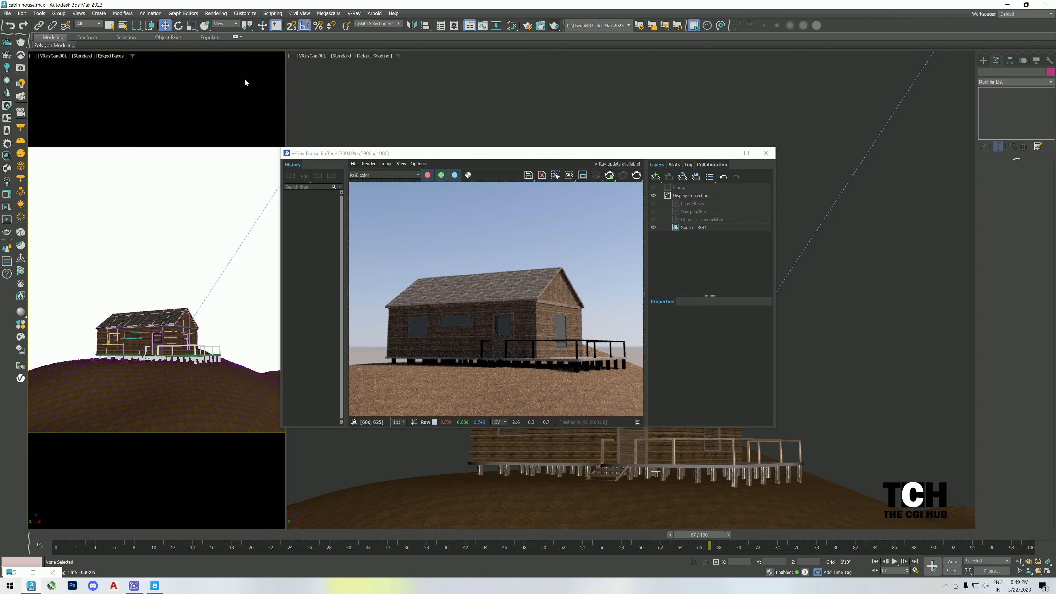
left_click(554, 26)
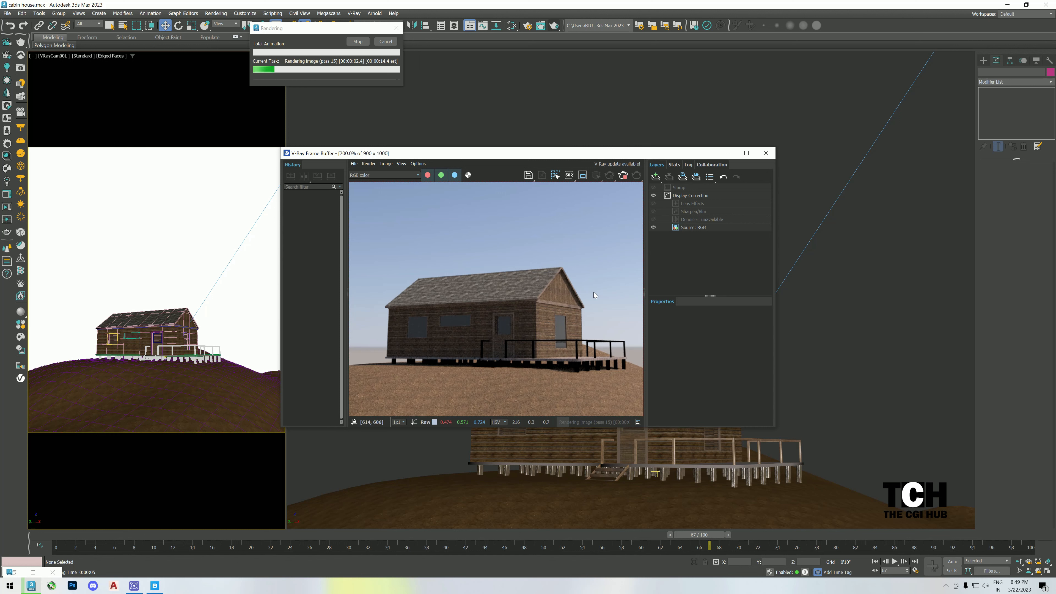
scroll(589, 340, "up", 2)
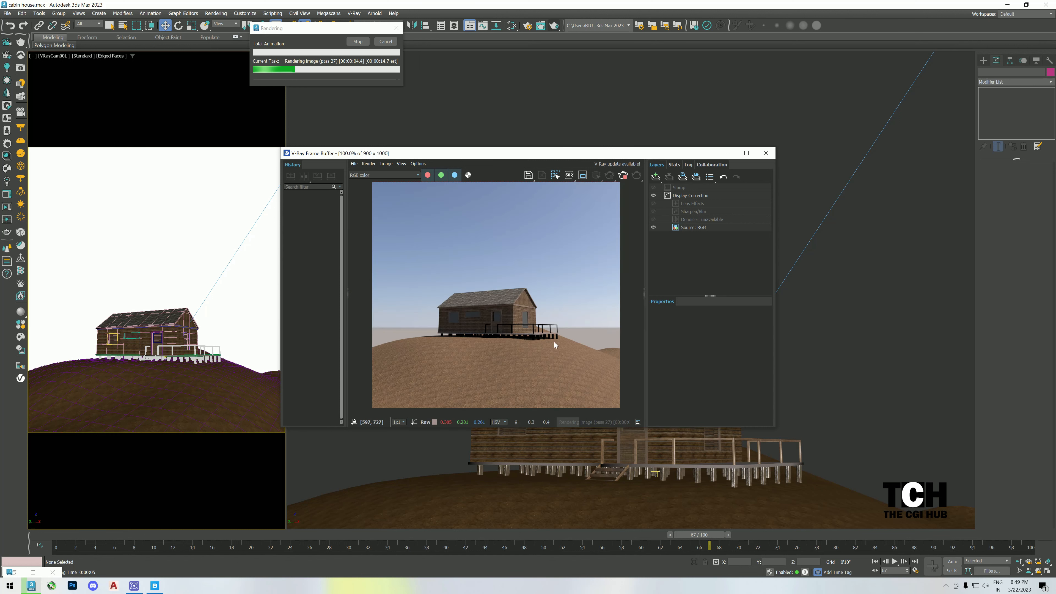
left_click(766, 153)
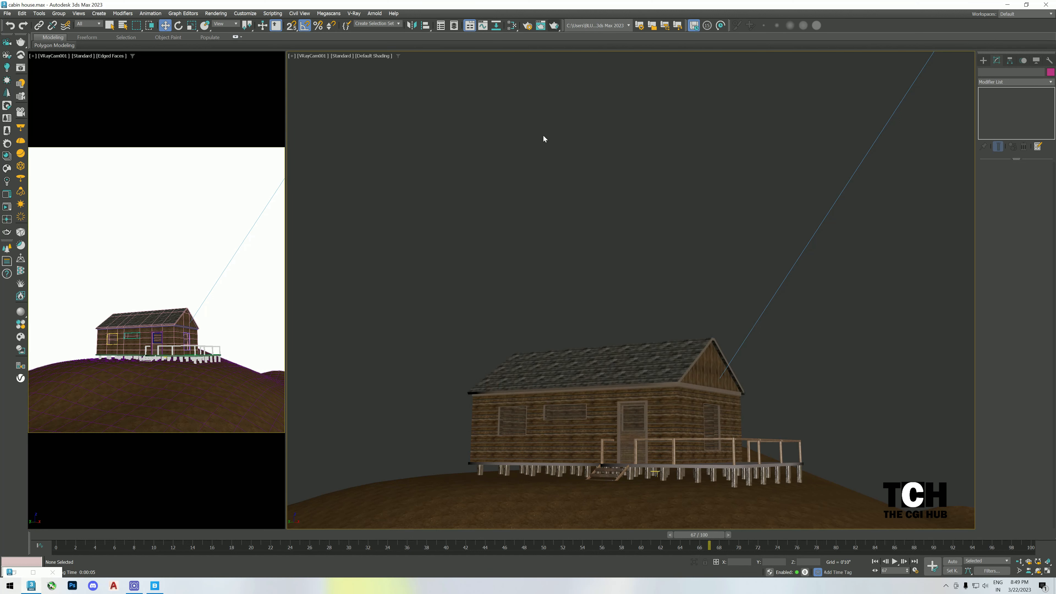
Convert the bitmap texmaps of all scene materials to VRayBitmap.
left_click(354, 13)
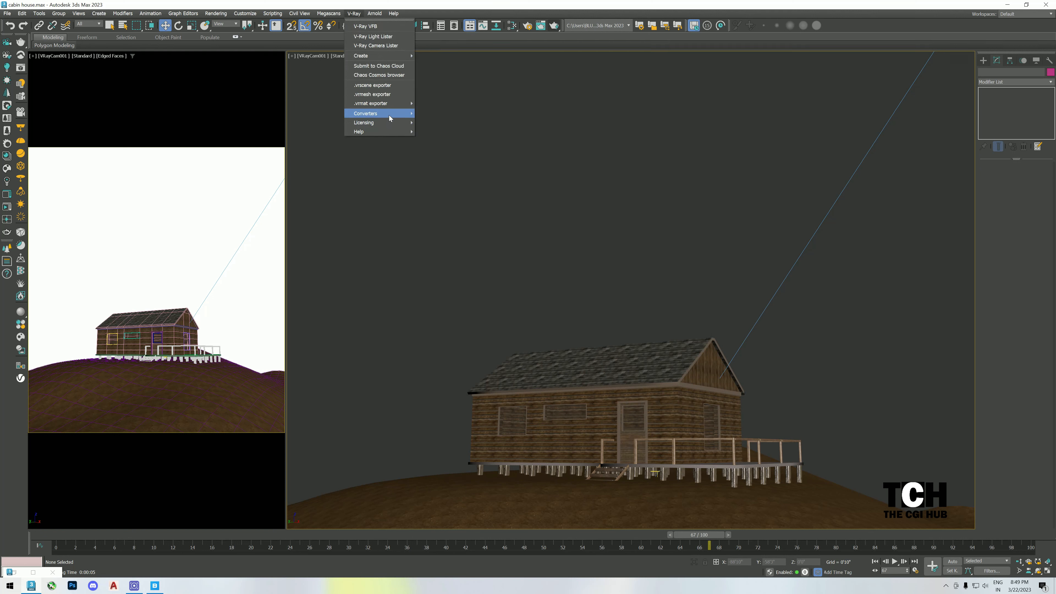
mouse_move(389, 115)
left_click(468, 122)
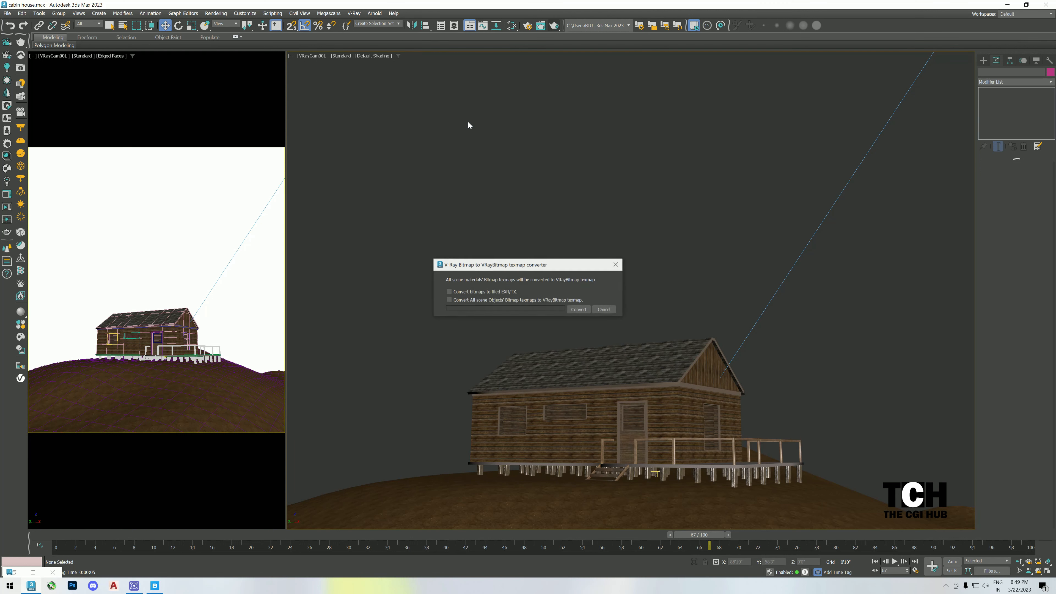
left_click(580, 311)
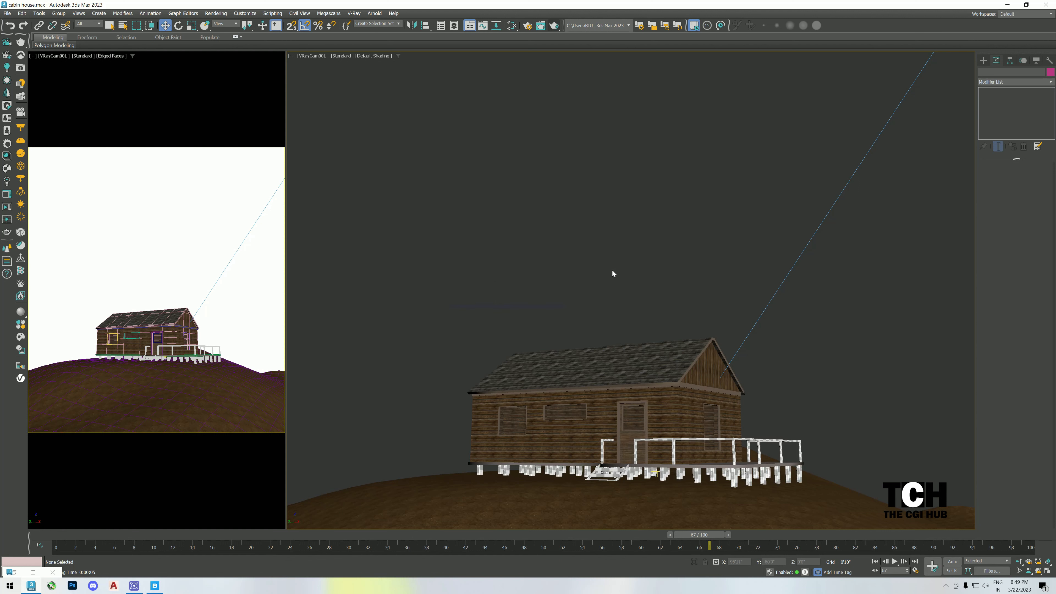
Run the V-Ray scene converter with Physical Material to VRayMtl and Standard material opacity to V-Ray material refraction enabled.
left_click(354, 14)
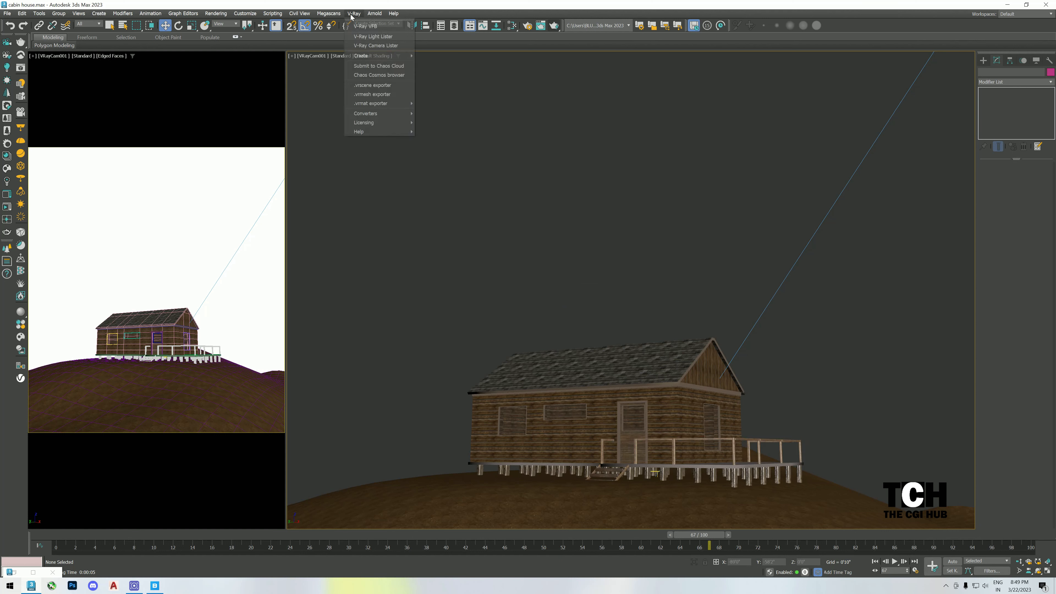
mouse_move(403, 114)
left_click(444, 113)
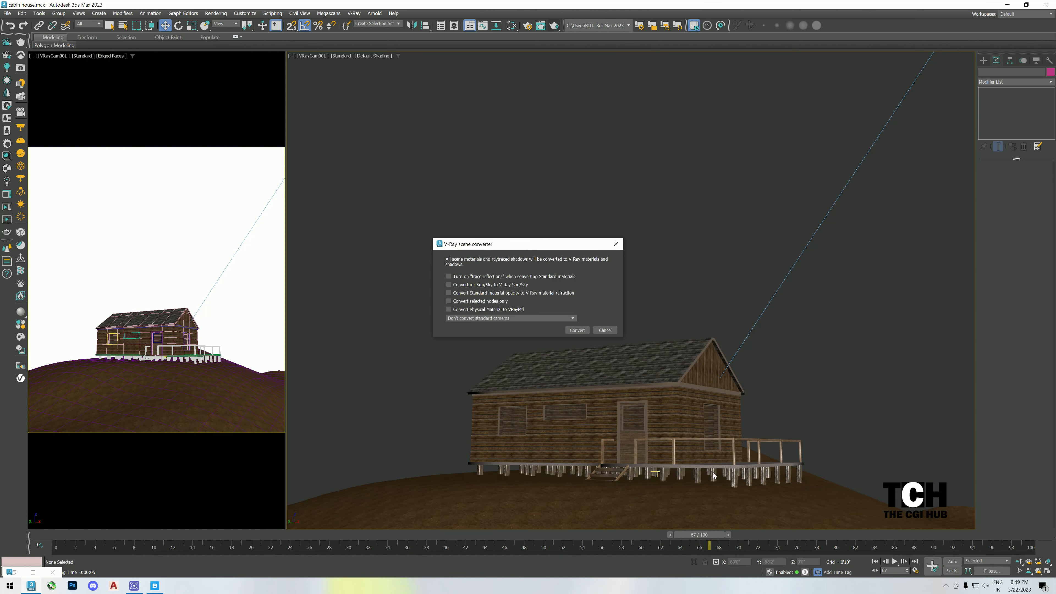
left_click(495, 310)
left_click(500, 293)
left_click(580, 331)
left_click(615, 243)
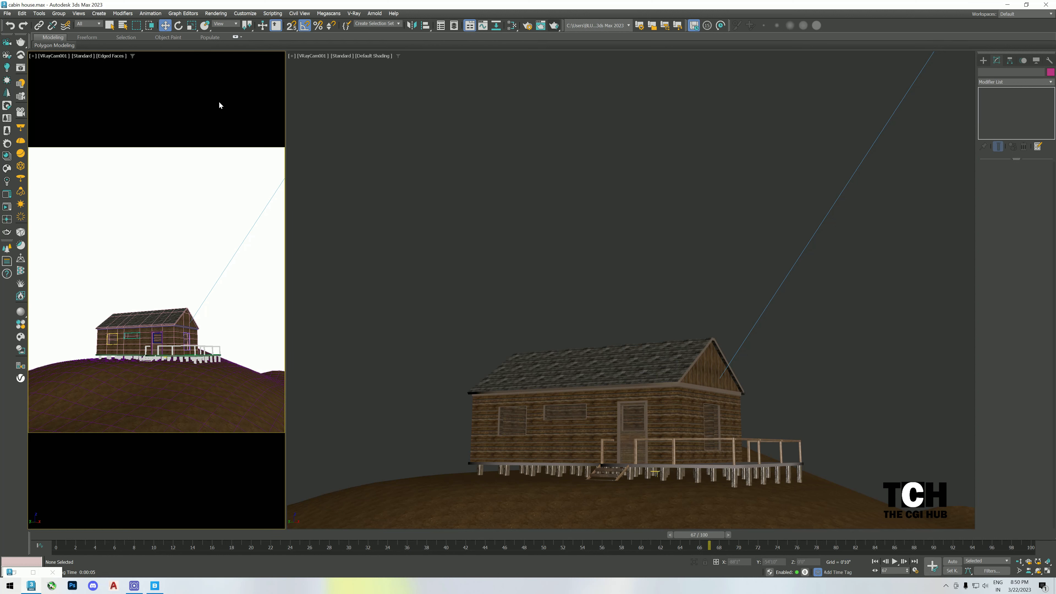
Render the camera view, check the materials of the deck railing and supports, and close the frame buffer.
left_click(554, 25)
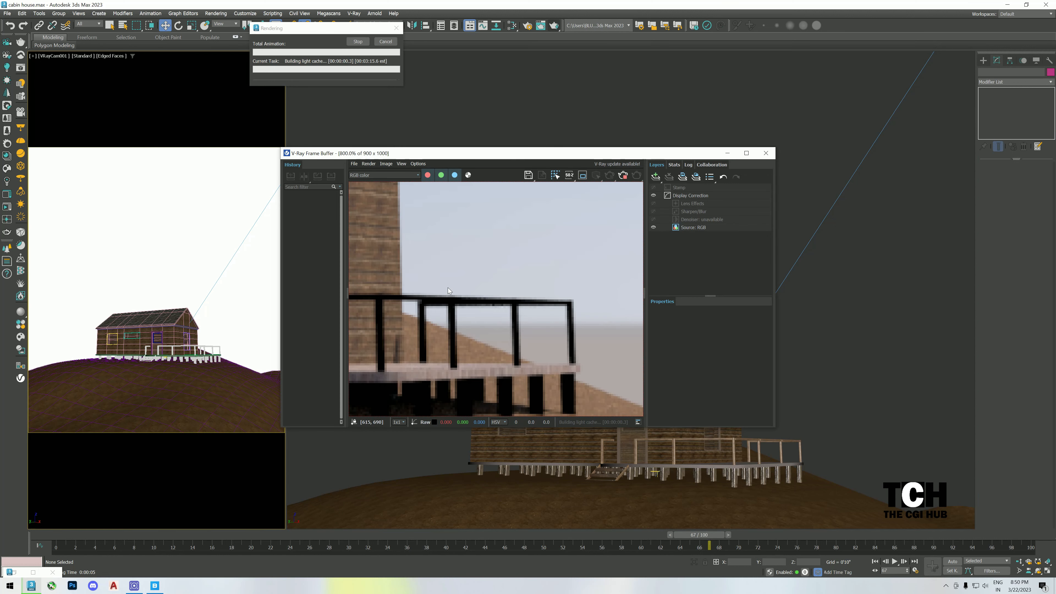
scroll(448, 287, "down", 2)
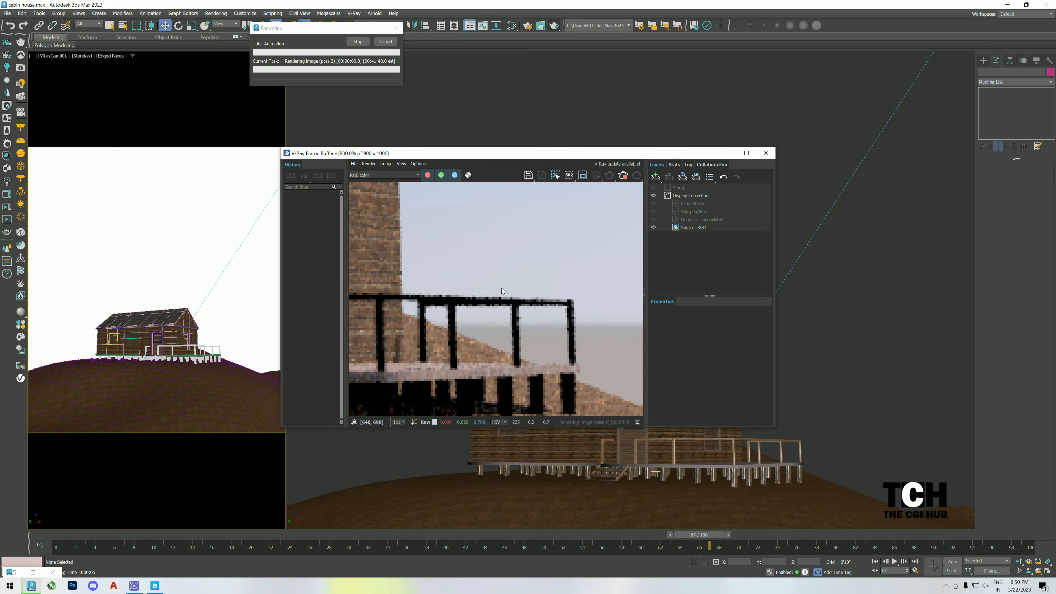
left_click(766, 153)
left_click(640, 151)
Open the Slate Material Editor and spread apart the overlapping VRayMtl nodes.
left_click(512, 26)
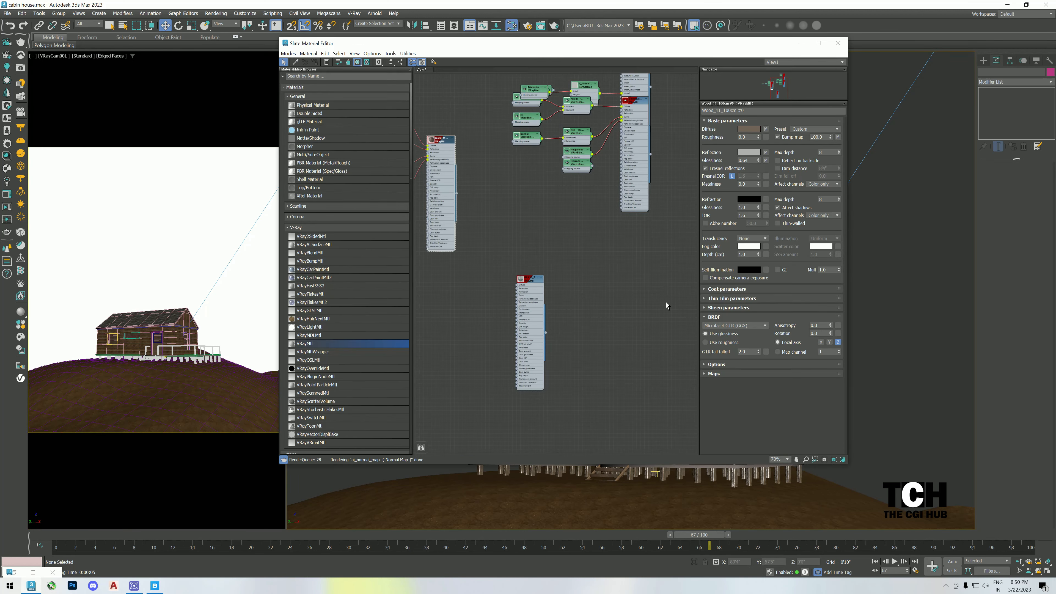
left_click_drag(622, 199, 692, 178)
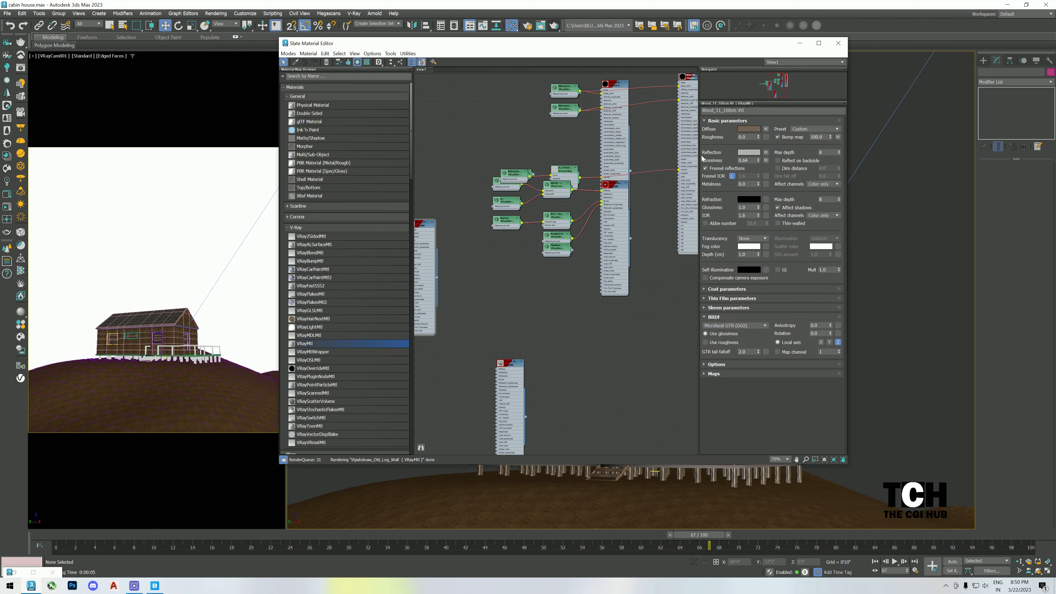
left_click_drag(604, 188, 575, 330)
scroll(642, 206, "up", 1)
middle_click_drag(641, 205, 628, 304)
left_click_drag(604, 280, 622, 360)
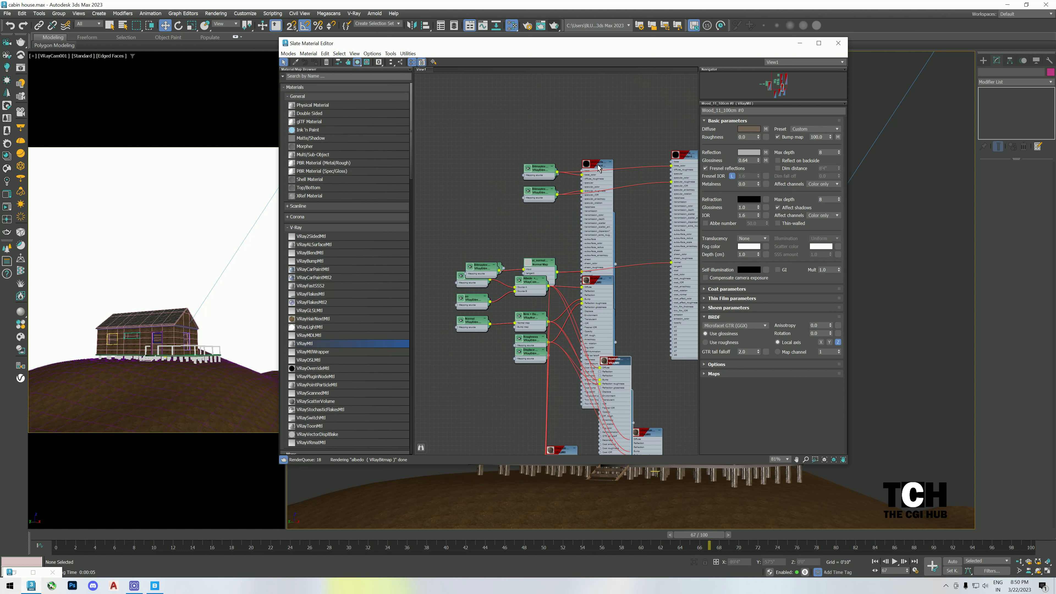
Separate the stacked Standard Surface material nodes and delete them from the Slate view.
left_click_drag(601, 163, 616, 100)
middle_click_drag(656, 193, 580, 257)
scroll(614, 221, "up", 3)
double_click(614, 213)
key("Delete")
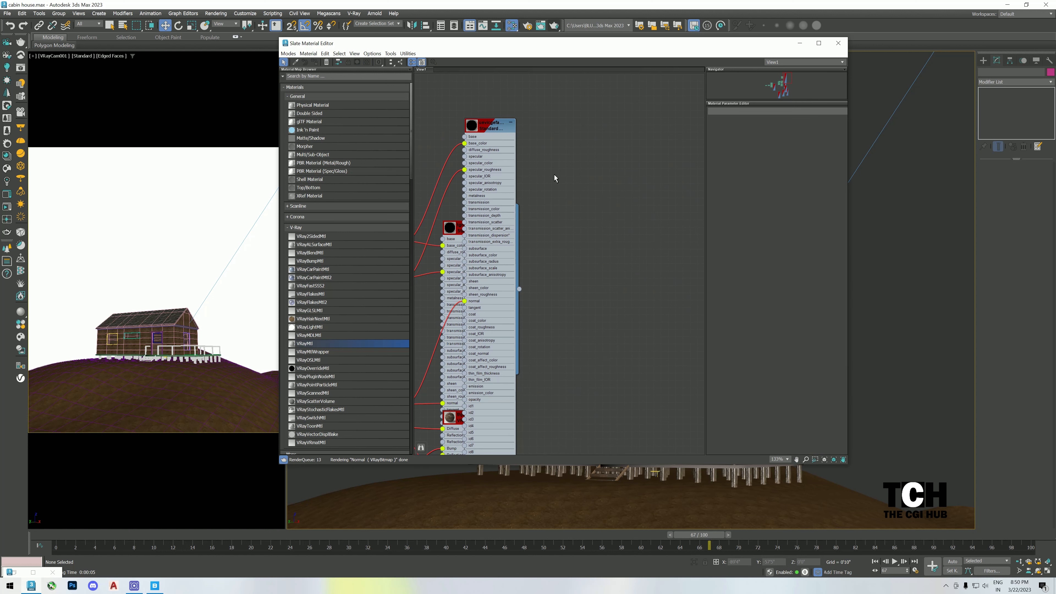
left_click(494, 126)
key("Delete")
left_click(468, 233)
key("Delete")
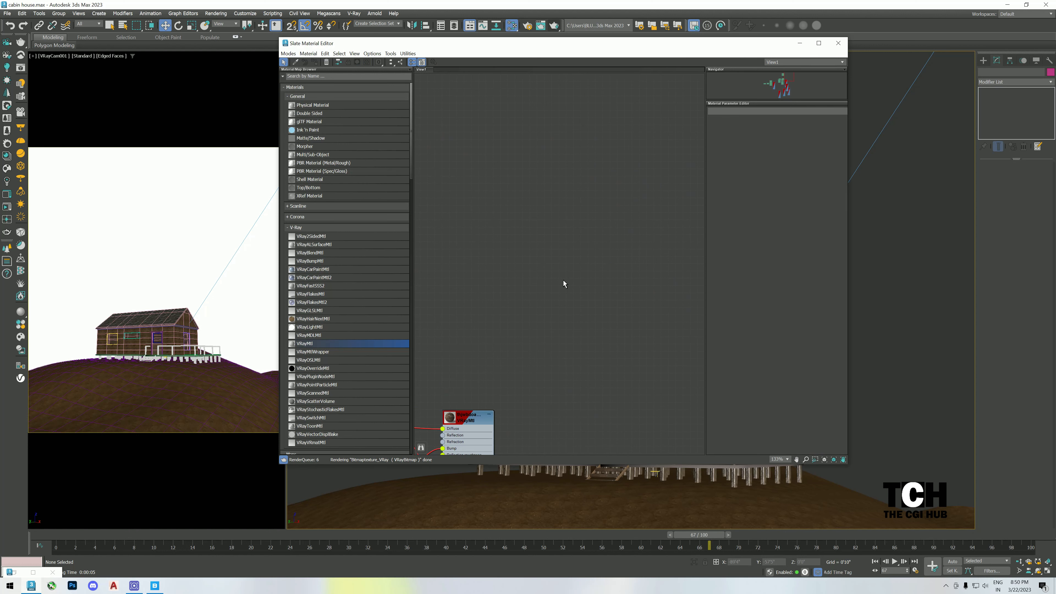
Move the overlapping VRayMtl nodes apart so the log wall and slate roof materials are separately accessible.
middle_click_drag(550, 315, 658, 113)
left_click_drag(577, 221, 680, 103)
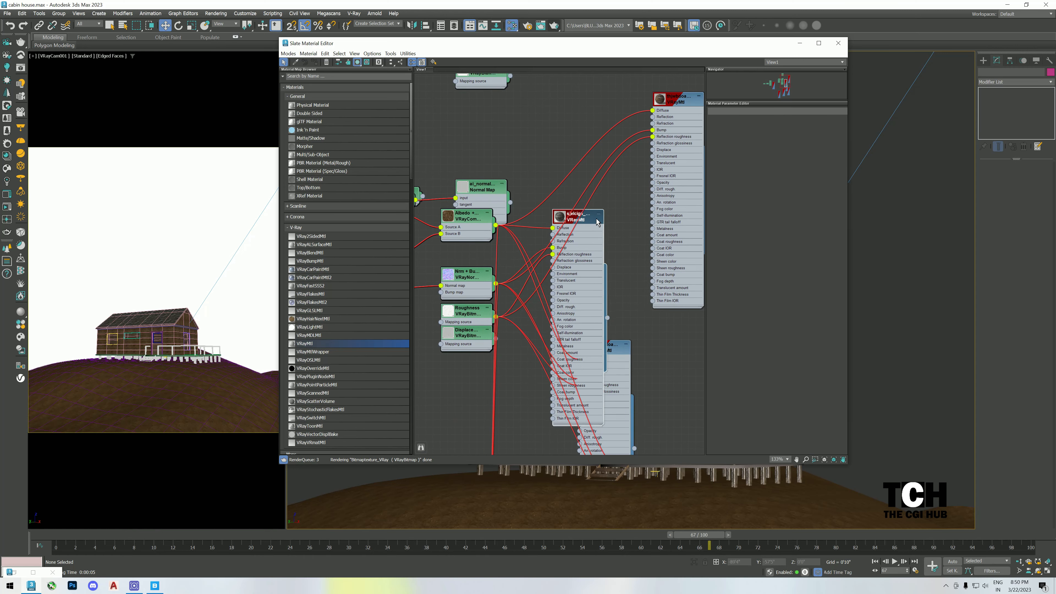
left_click_drag(578, 214, 555, 77)
Examine the parameters and enlarged previews of the Old Log Wall and Goat Pen Ground VRayMtl nodes.
left_click(682, 99)
double_click(682, 99)
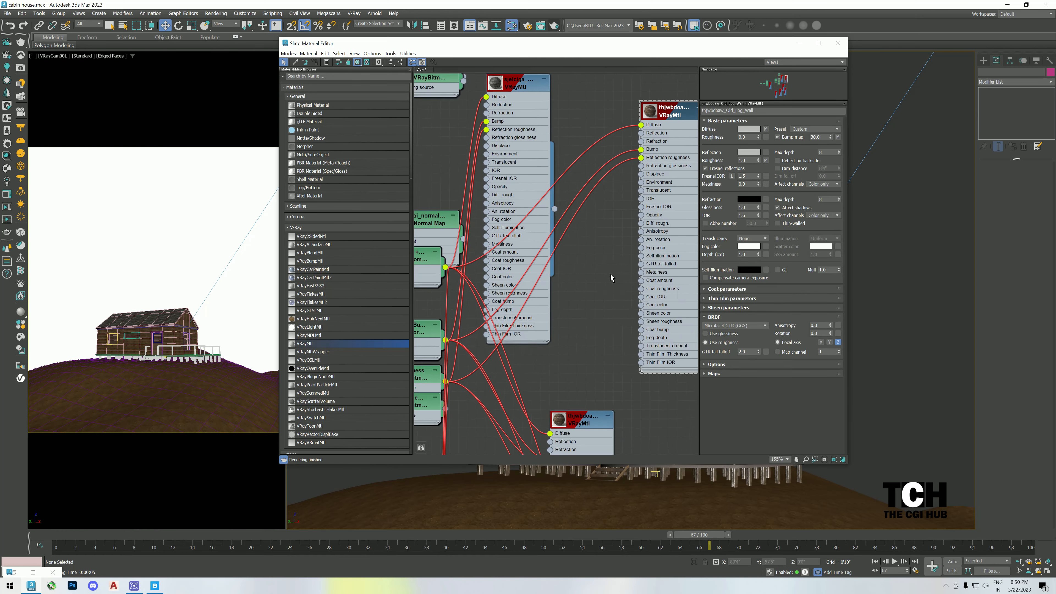
middle_click_drag(682, 99, 536, 241)
scroll(516, 207, "up", 3)
middle_click_drag(613, 427, 552, 228)
double_click(552, 227)
double_click(551, 227)
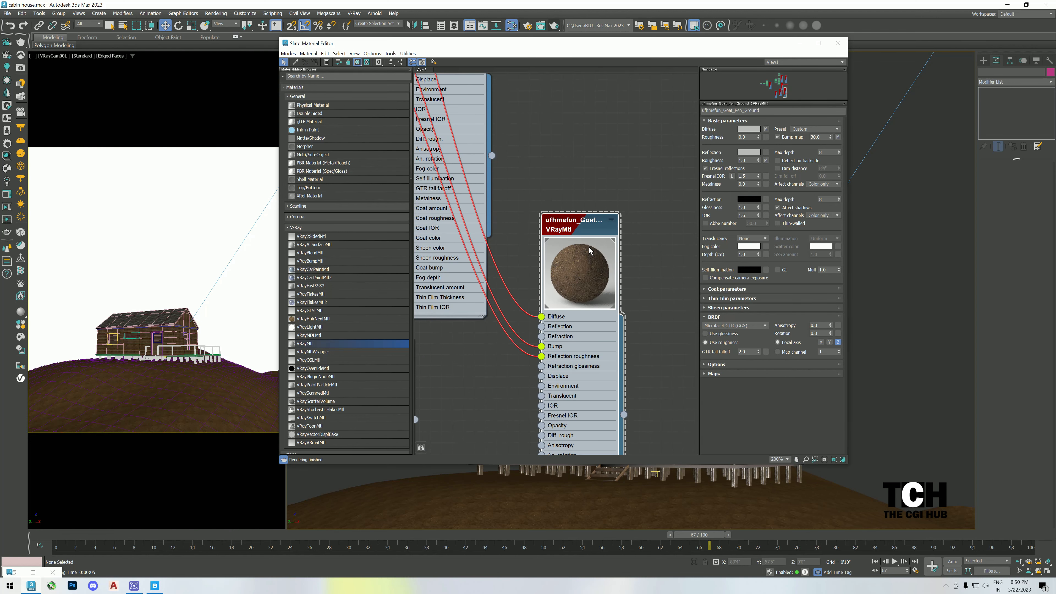
double_click(590, 247)
scroll(568, 217, "down", 1)
middle_click_drag(560, 188, 600, 472)
scroll(519, 321, "up", 1)
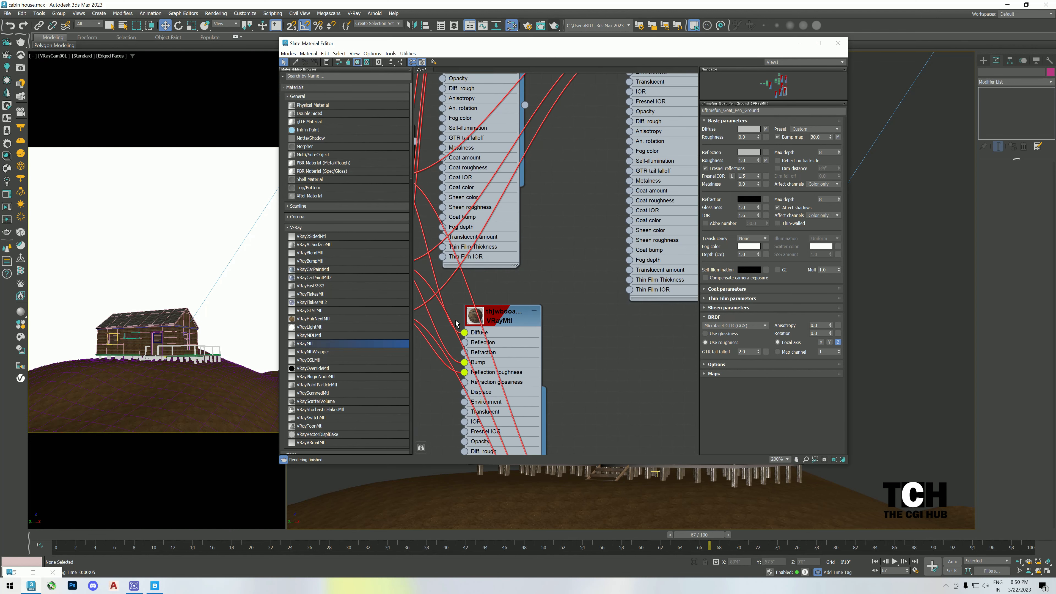
Examine the other Old Log Wall VRayMtl node and the Weathered Wood Slate Roof material's previews and parameters.
left_click(473, 319)
double_click(473, 319)
double_click(520, 361)
scroll(520, 360, "down", 1)
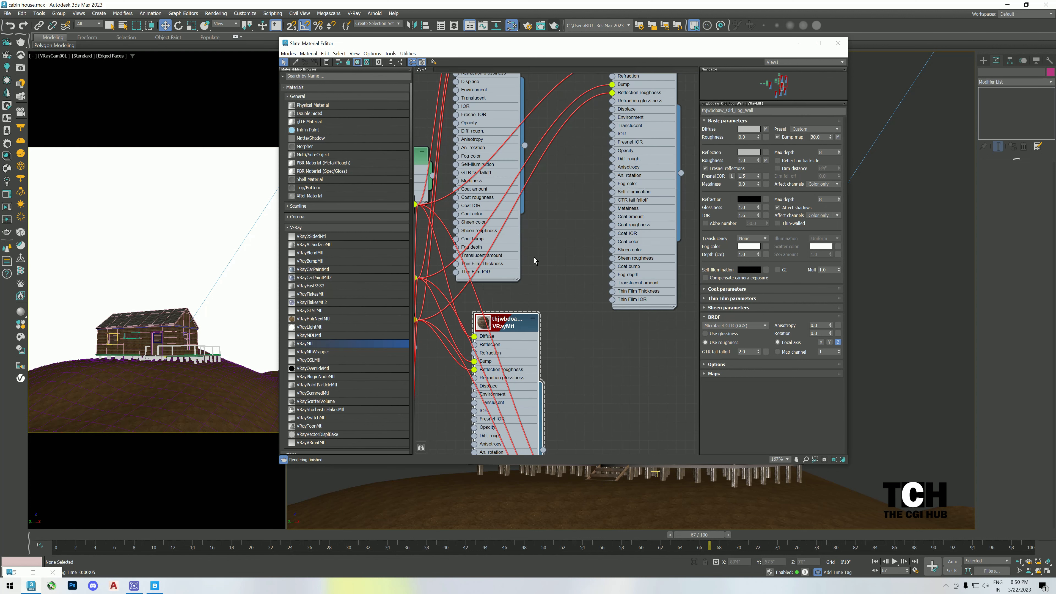
middle_click_drag(535, 260, 541, 531)
double_click(470, 270)
double_click(483, 289)
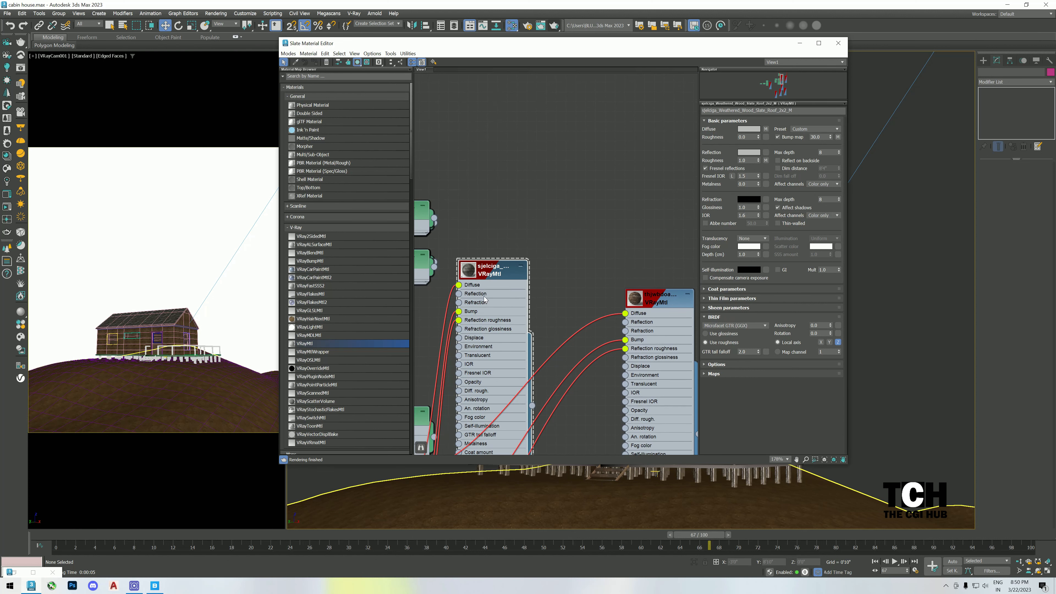
double_click(651, 304)
double_click(643, 317)
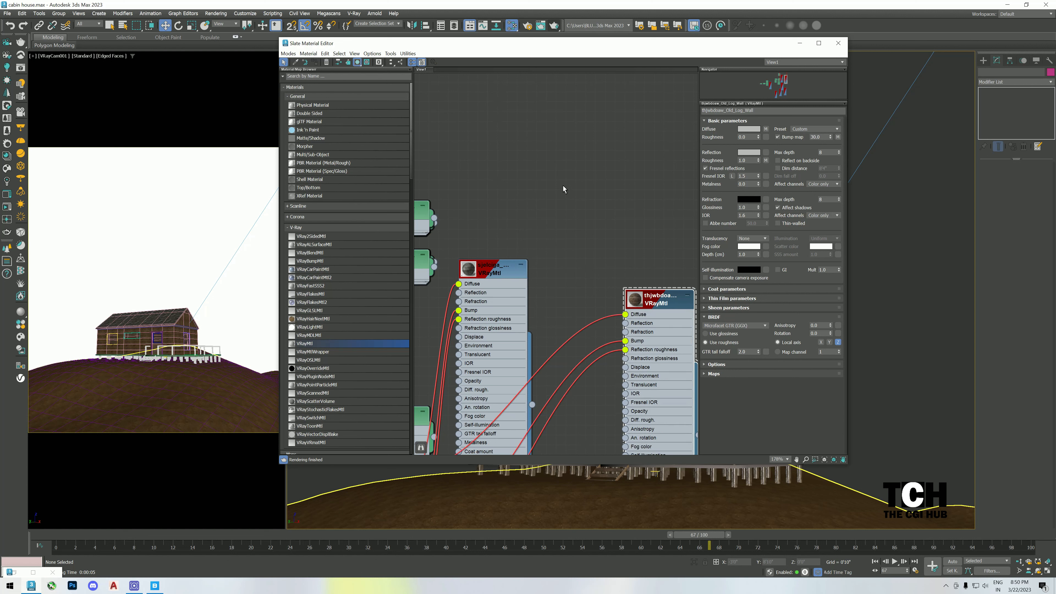
Spread out the unconnected bitmap nodes beside the material trees to expose the wood textures.
scroll(564, 189, "down", 1)
middle_click_drag(582, 203, 810, 200)
left_click_drag(651, 214, 501, 224)
left_click_drag(659, 250, 563, 242)
scroll(593, 194, "up", 1)
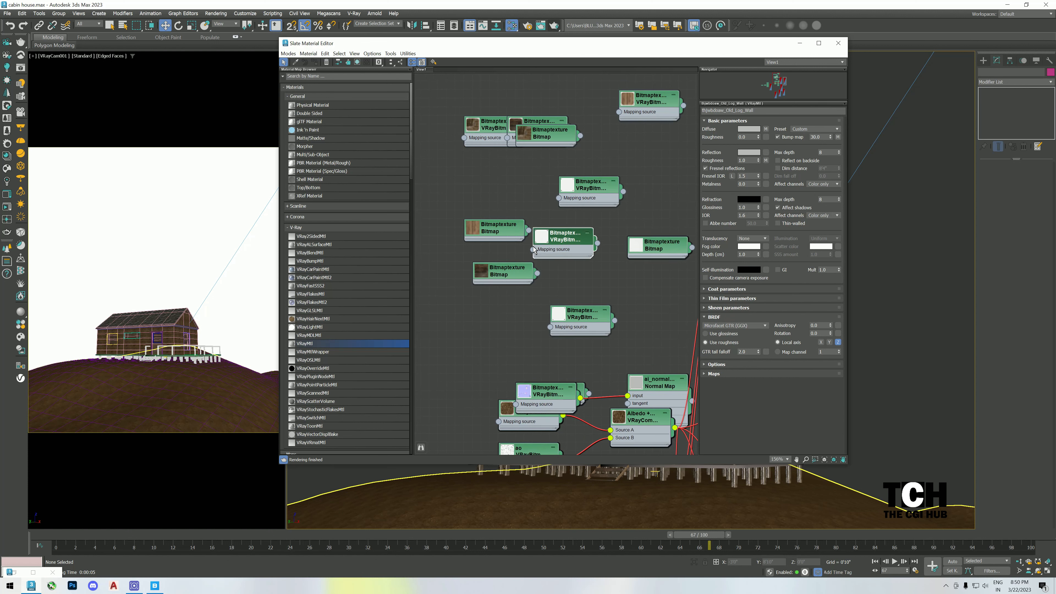
Create a VRayMtl and connect the dark wood block albedo bitmap to its Diffuse input.
scroll(509, 248, "up", 3)
left_click(514, 284)
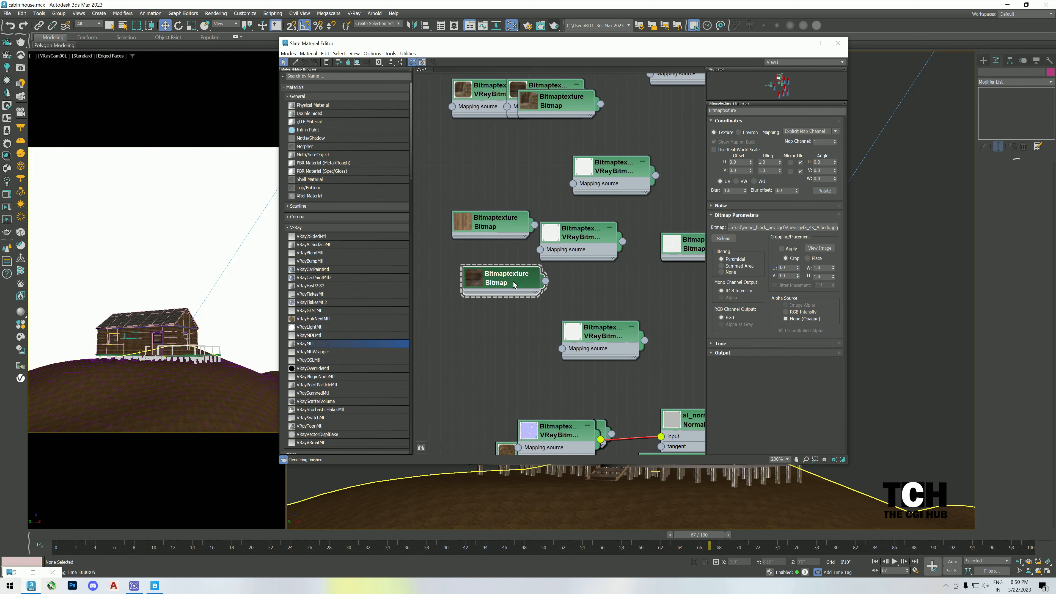
middle_click_drag(582, 314, 629, 306)
left_click_drag(556, 285, 456, 307)
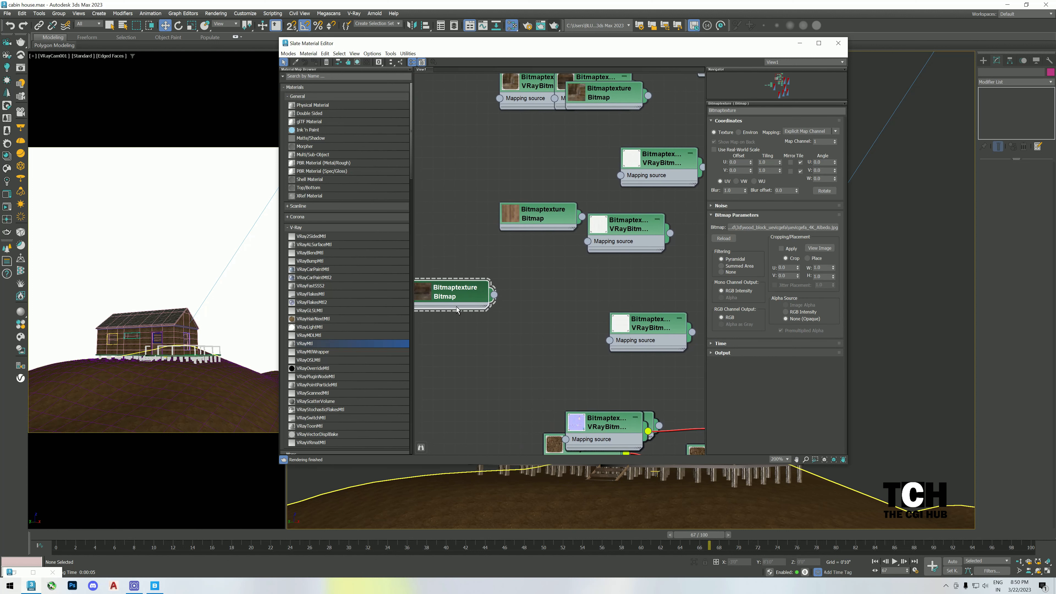
left_click_drag(535, 312, 501, 309)
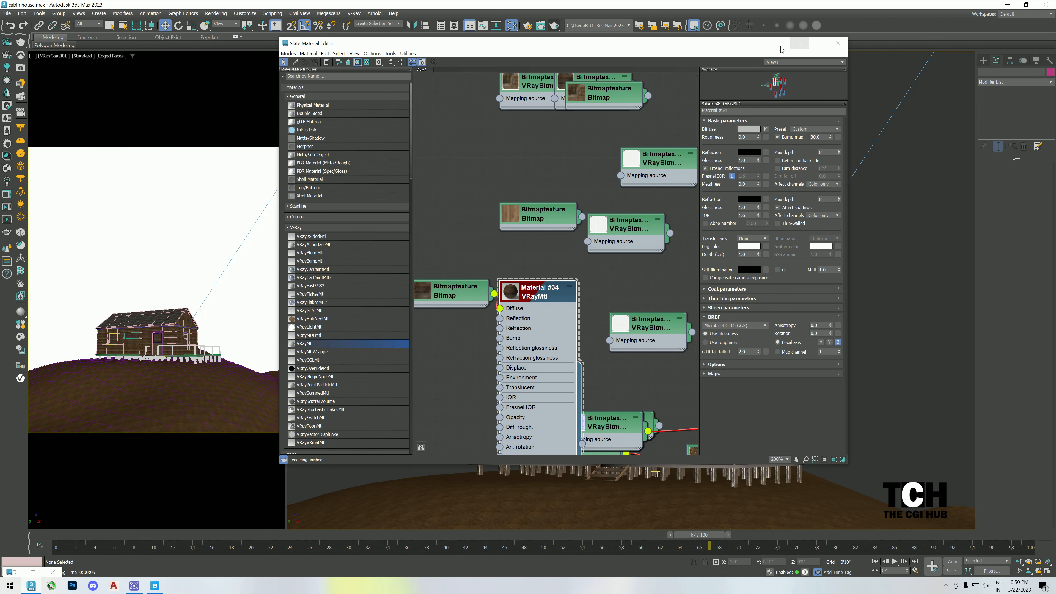
Isolate the cabin group, view it in perspective from above the deck, and open the group.
left_click_drag(781, 50, 390, 129)
left_click(771, 438)
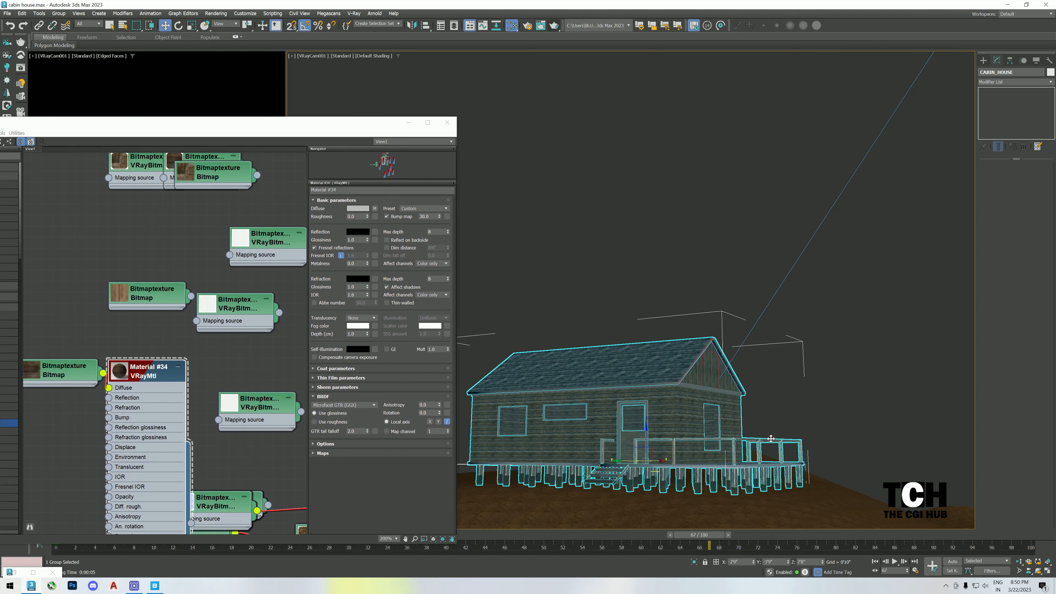
key("alt+q")
key("p")
key("z")
key("x")
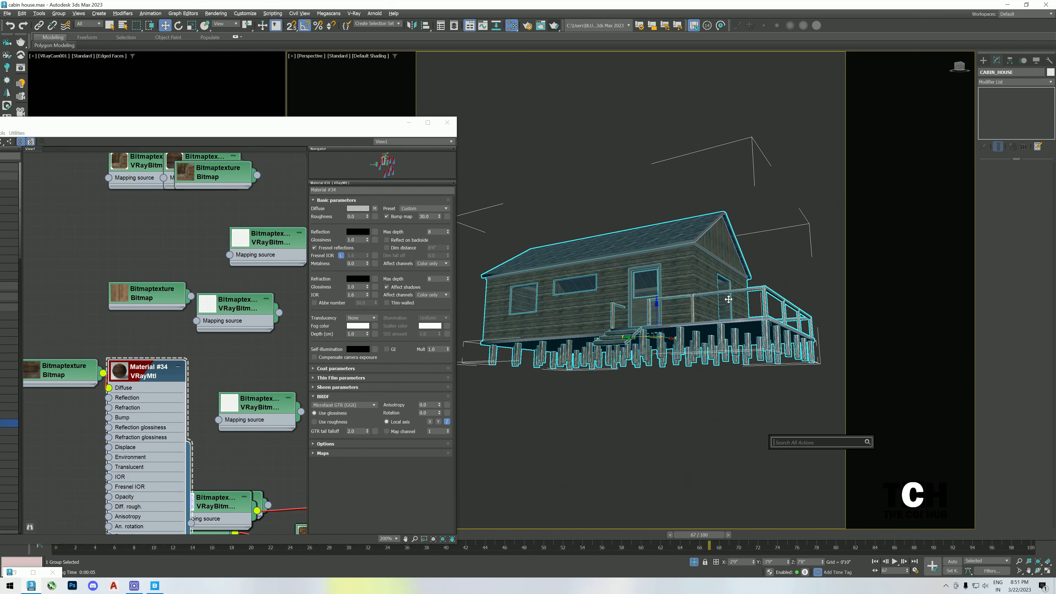
middle_click_drag(729, 294, 702, 296, "alt")
key("shift+f")
key("z")
left_click(59, 13)
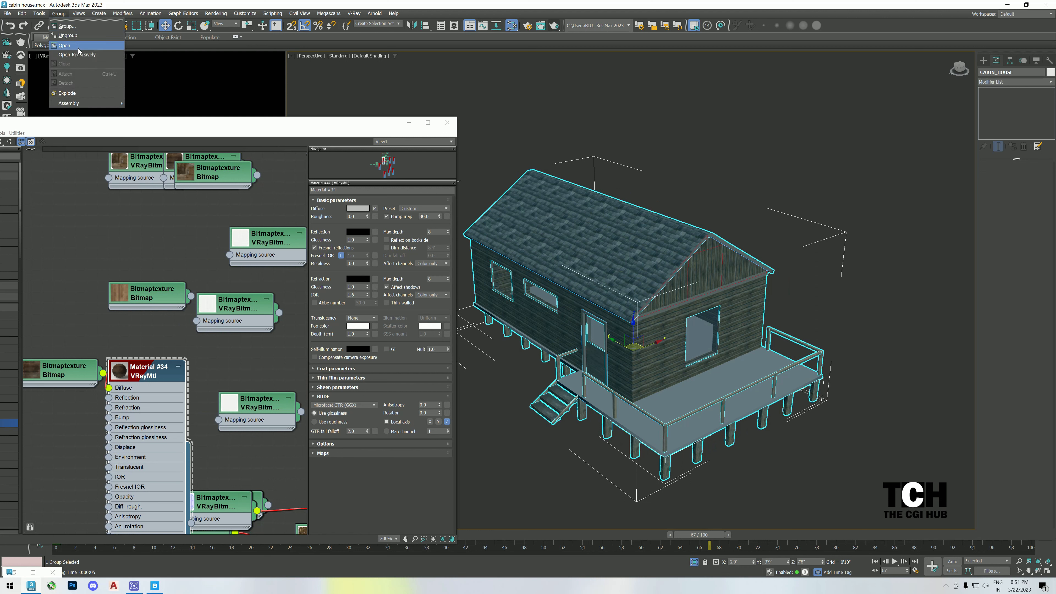
left_click(74, 48)
Assign the new VRayMtl to the deck's corner railing post and the adjoining rail, and inspect the texture.
scroll(668, 436, "up", 3)
left_click(665, 423)
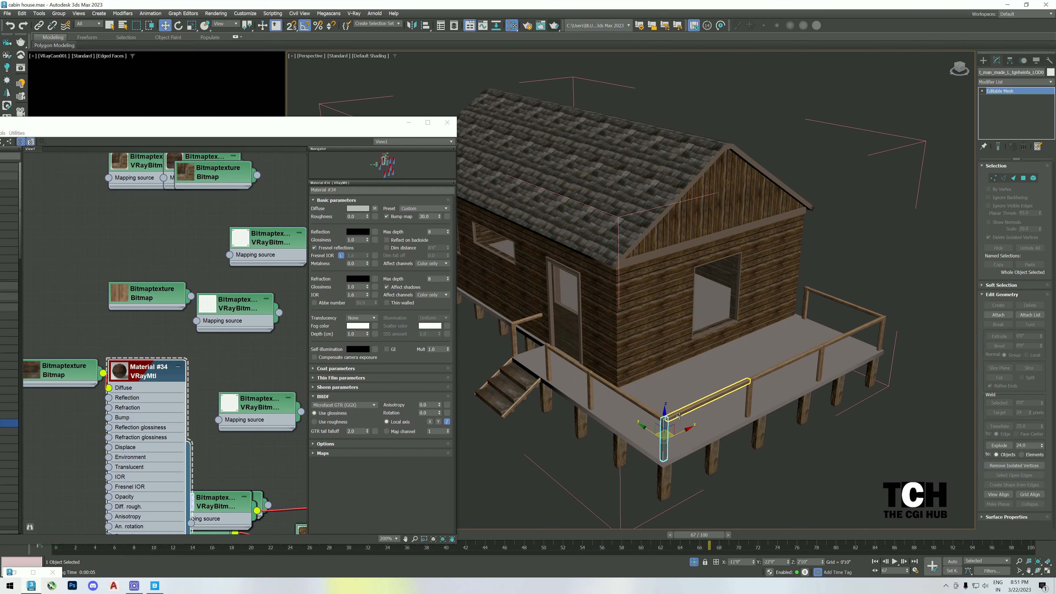
left_click(703, 401, "ctrl")
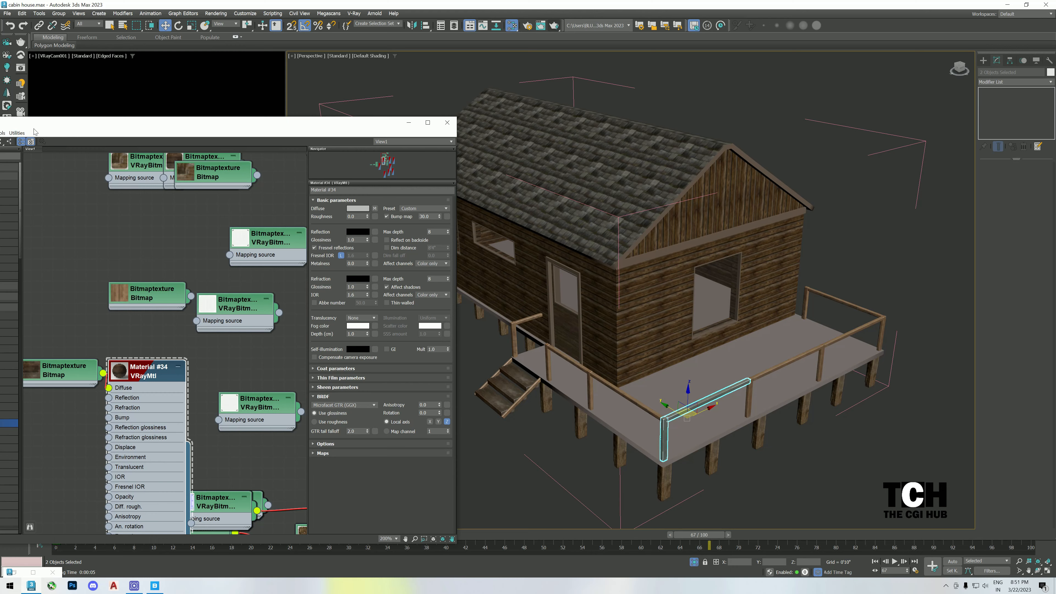
left_click_drag(34, 126, 184, 136)
left_click(73, 152)
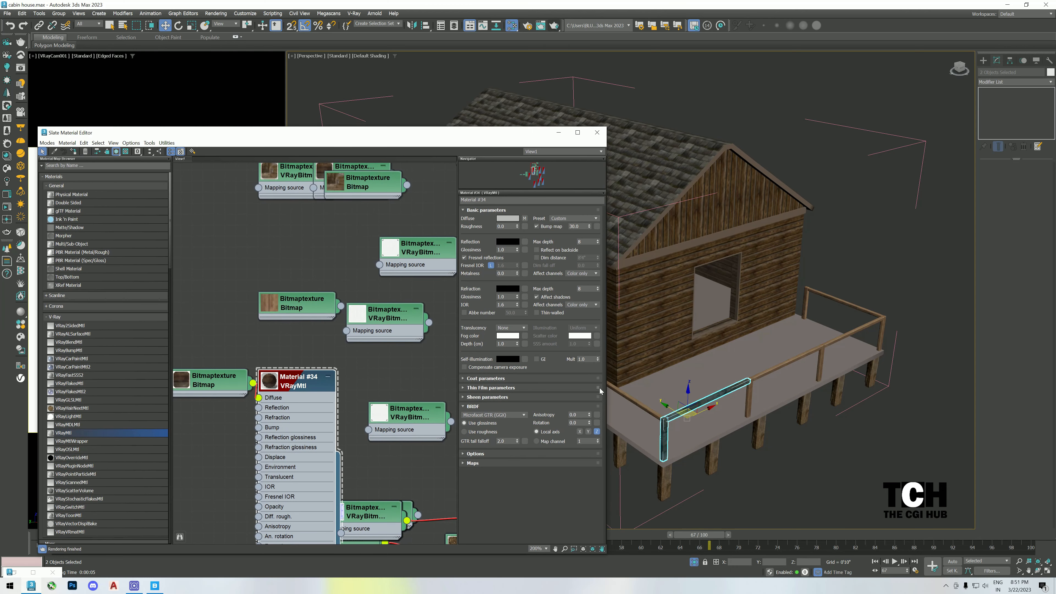
scroll(698, 408, "up", 6)
middle_click_drag(667, 389, 981, 281)
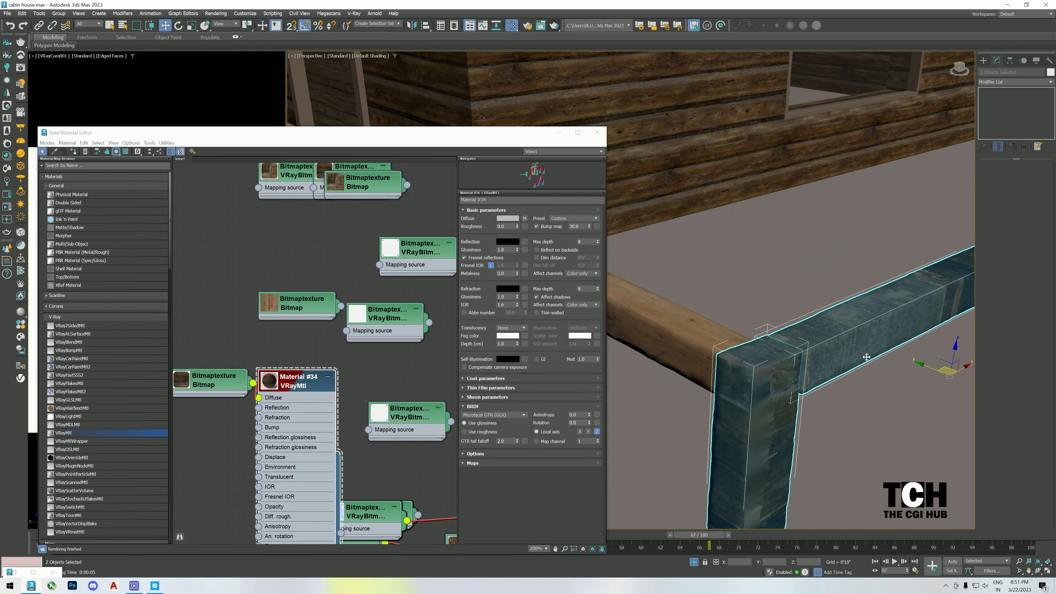
middle_click_drag(866, 357, 758, 377)
Replace the new VRayMtl's Diffuse map with the lighter wood bitmap.
left_click_drag(298, 308, 233, 285)
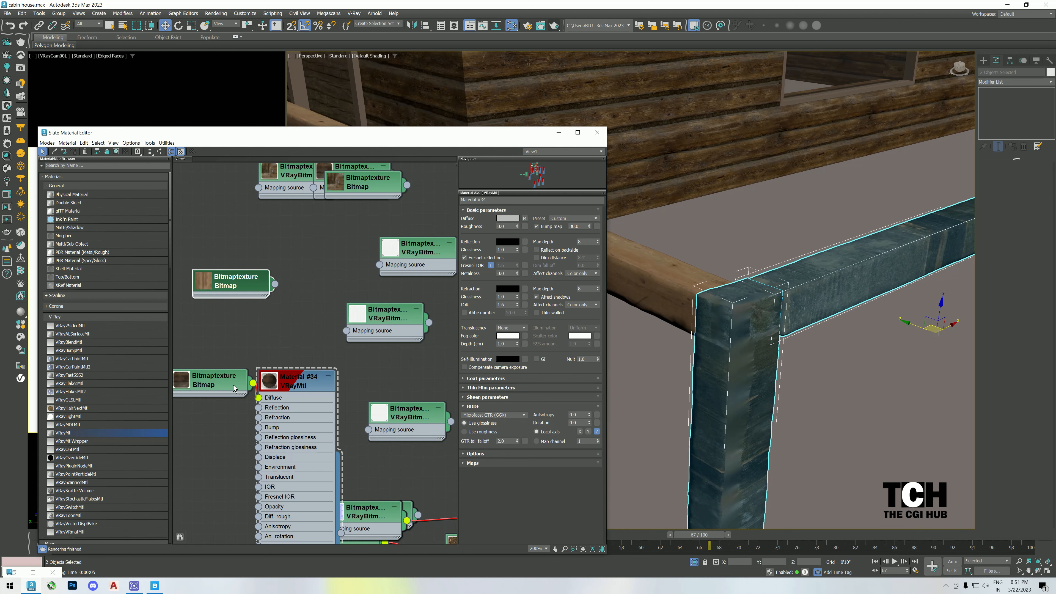
left_click_drag(234, 390, 191, 357)
left_click_drag(275, 285, 258, 389)
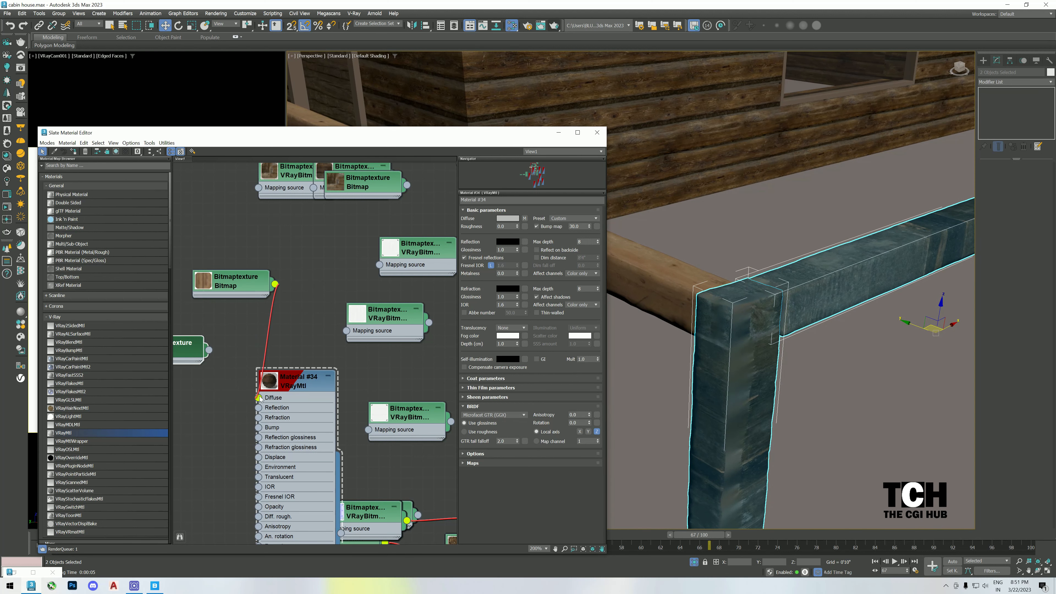
scroll(769, 336, "down", 5)
scroll(770, 336, "down", 8)
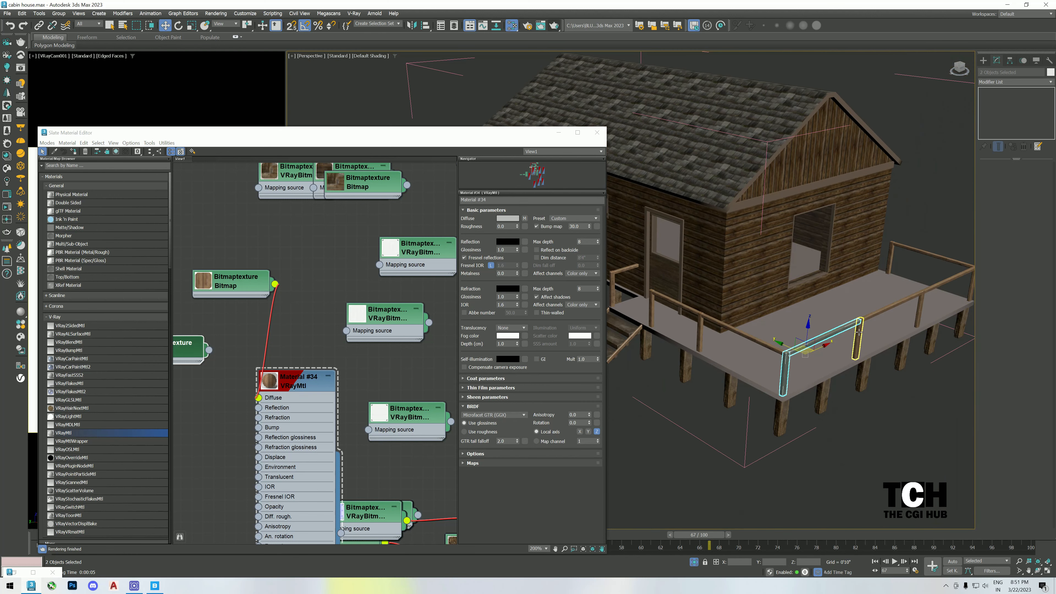
Assign the light wood VRayMtl to the remaining railing posts and rails around the deck and steps.
left_click(859, 331, "ctrl")
left_click(892, 306, "ctrl")
key("q")
left_click(943, 282, "ctrl")
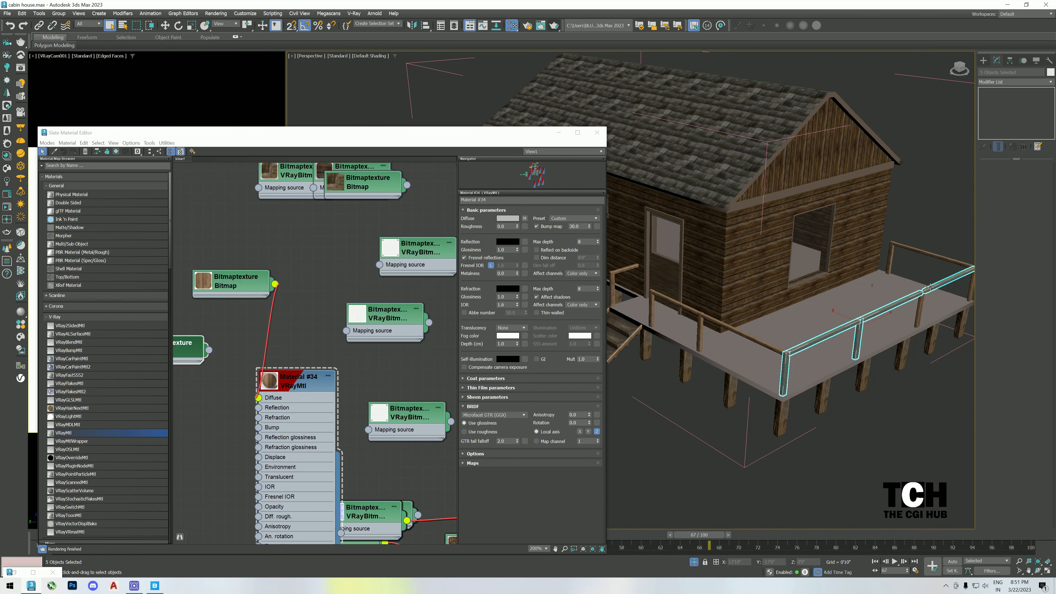
left_click(922, 304, "ctrl")
left_click(968, 287, "ctrl")
left_click(892, 251, "ctrl")
middle_click_drag(892, 252, 790, 258, "alt")
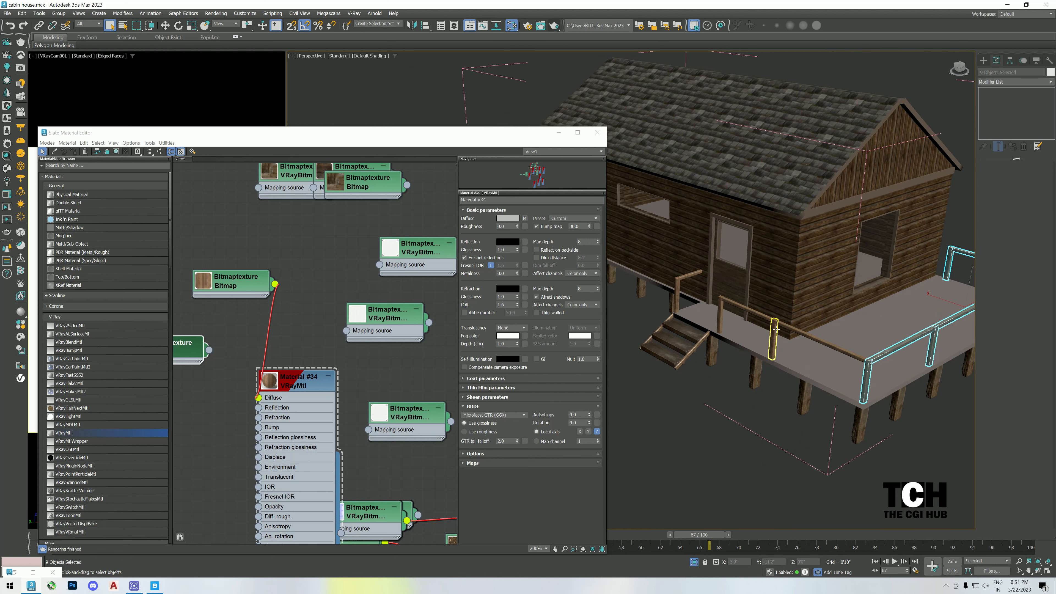
left_click(774, 333, "ctrl")
left_click(753, 313, "ctrl")
left_click(721, 321, "ctrl")
left_click(689, 276, "ctrl")
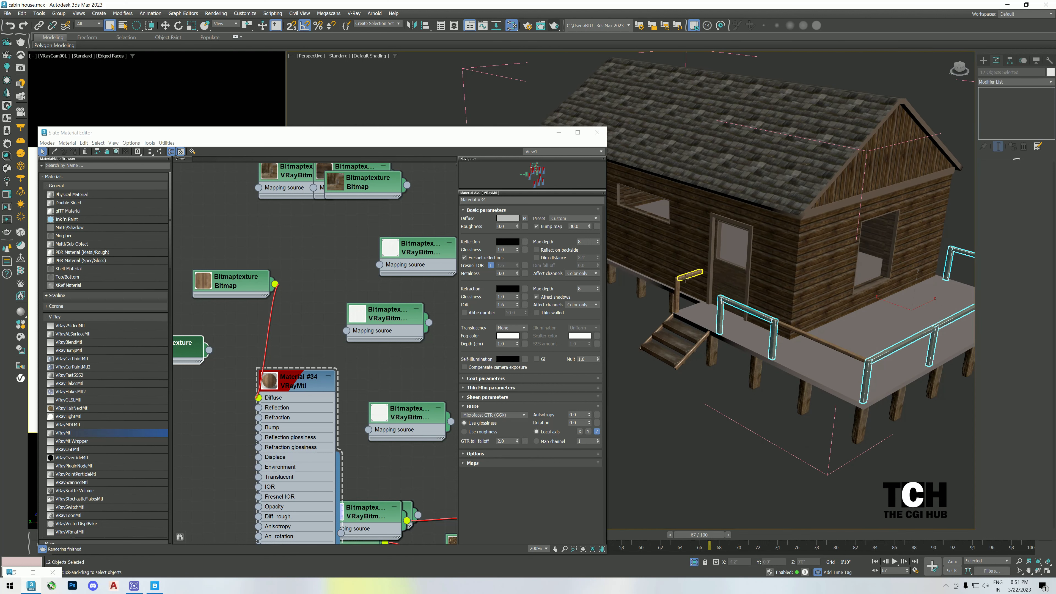
left_click(676, 291, "ctrl")
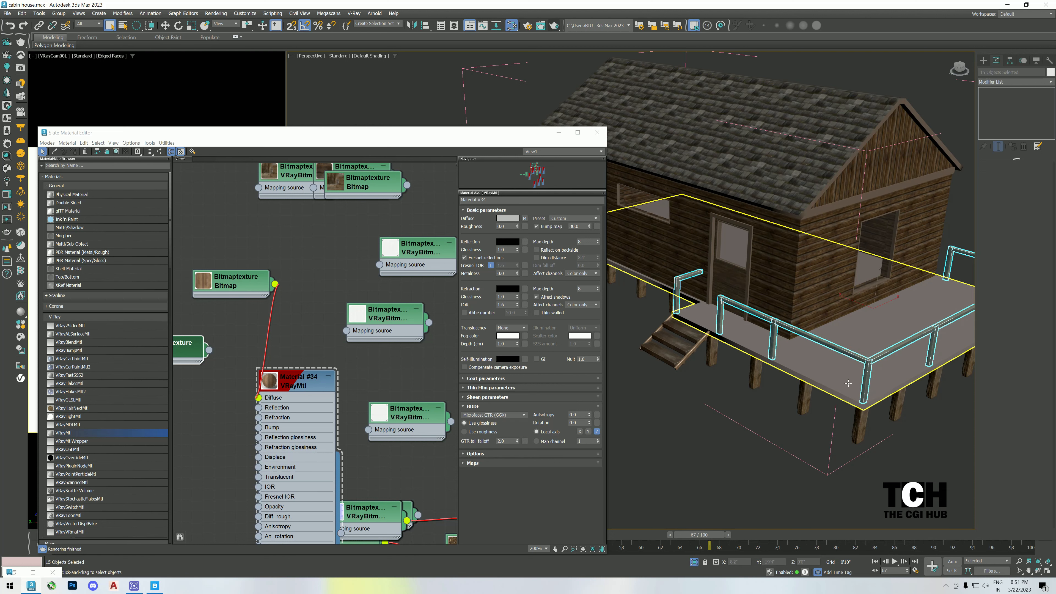
middle_click_drag(819, 341, 790, 366, "alt")
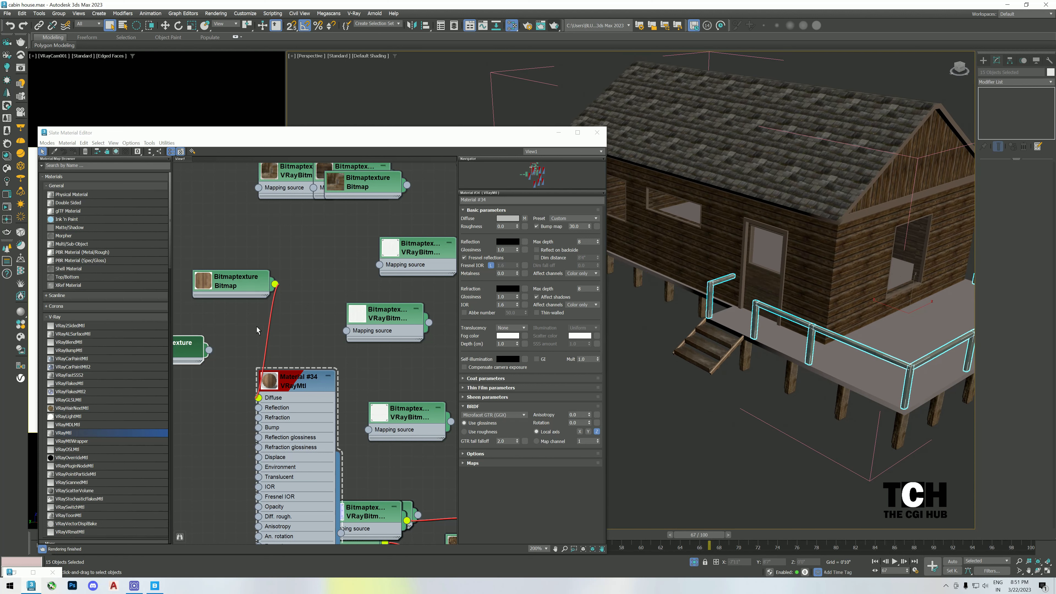
left_click(291, 370)
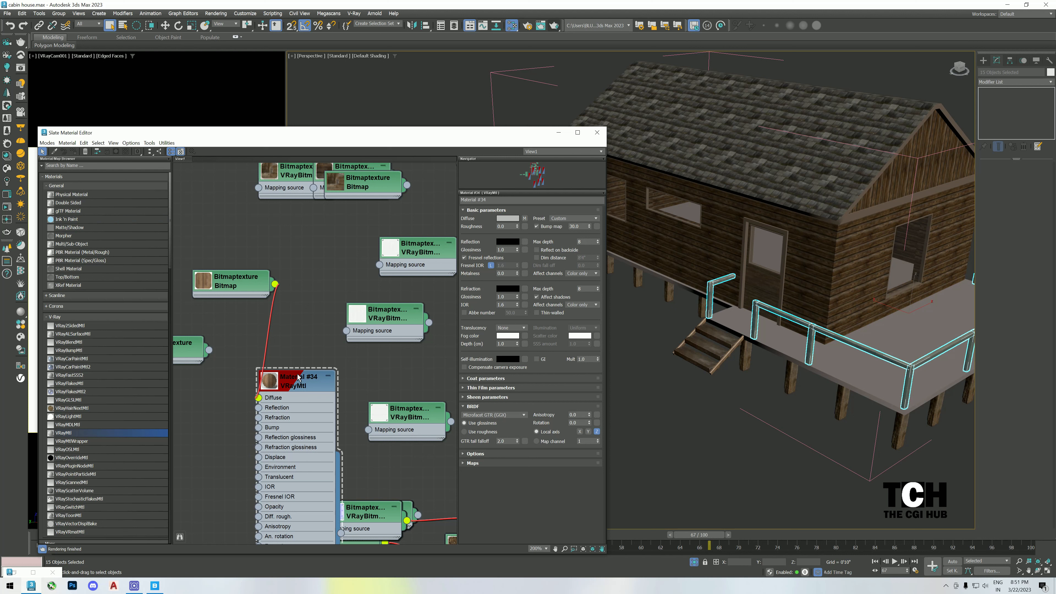
left_click_drag(303, 388, 326, 375)
Check the unused dark wood bitmap's parameters, clear the railing selection, and inspect the railing up close.
middle_click_drag(292, 359, 464, 337)
double_click(342, 336)
middle_click_drag(367, 365, 287, 329)
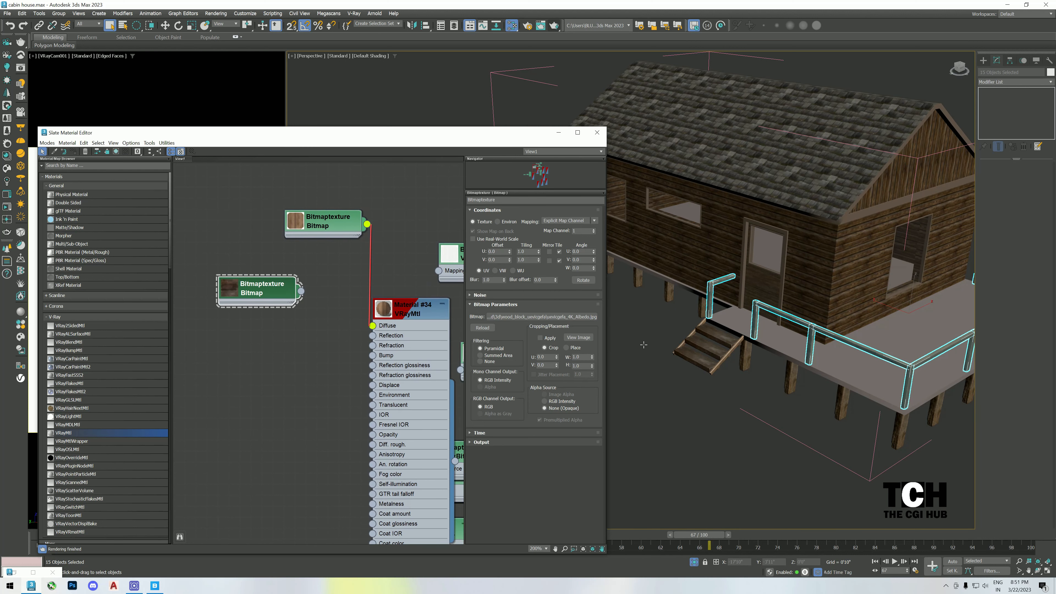
scroll(748, 373, "up", 3)
middle_click_drag(747, 372, 677, 356)
left_click(696, 377)
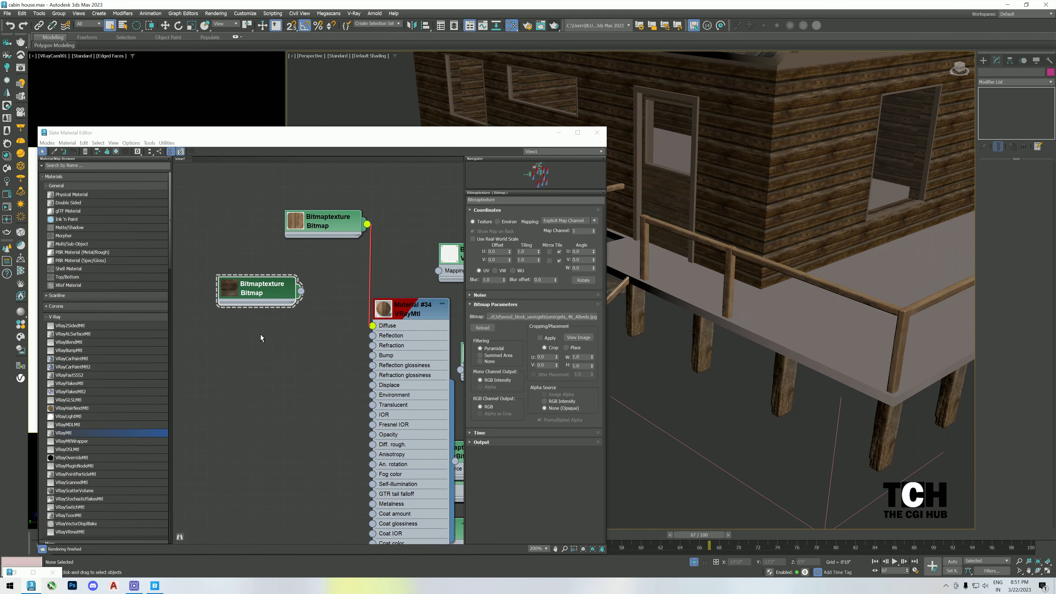
Create a new Slate view named MAGA.
scroll(298, 325, "down", 1)
right_click(212, 159)
left_click(227, 166)
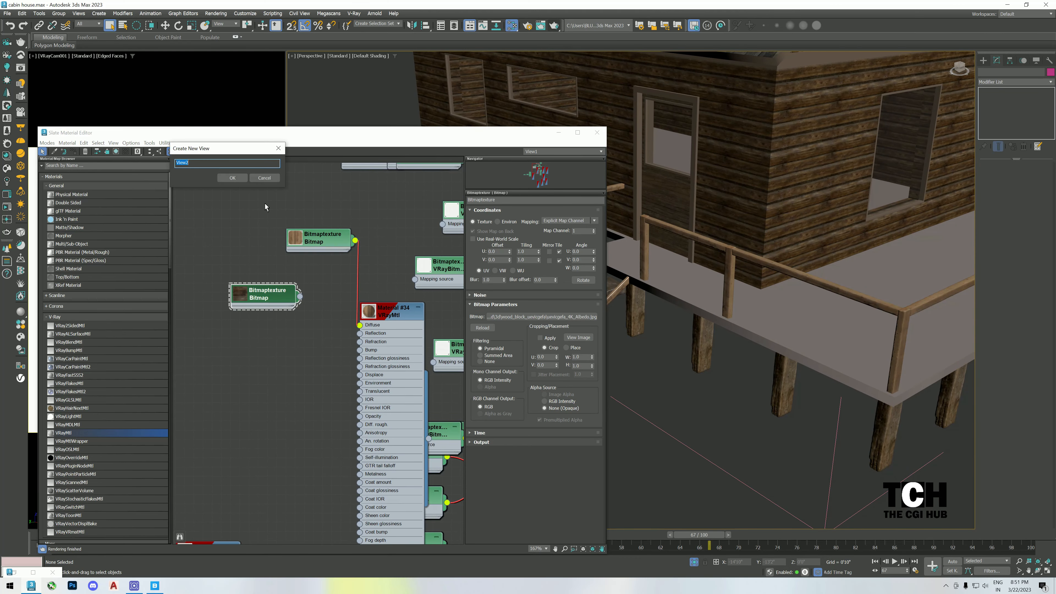
type("MAGA")
key("Return")
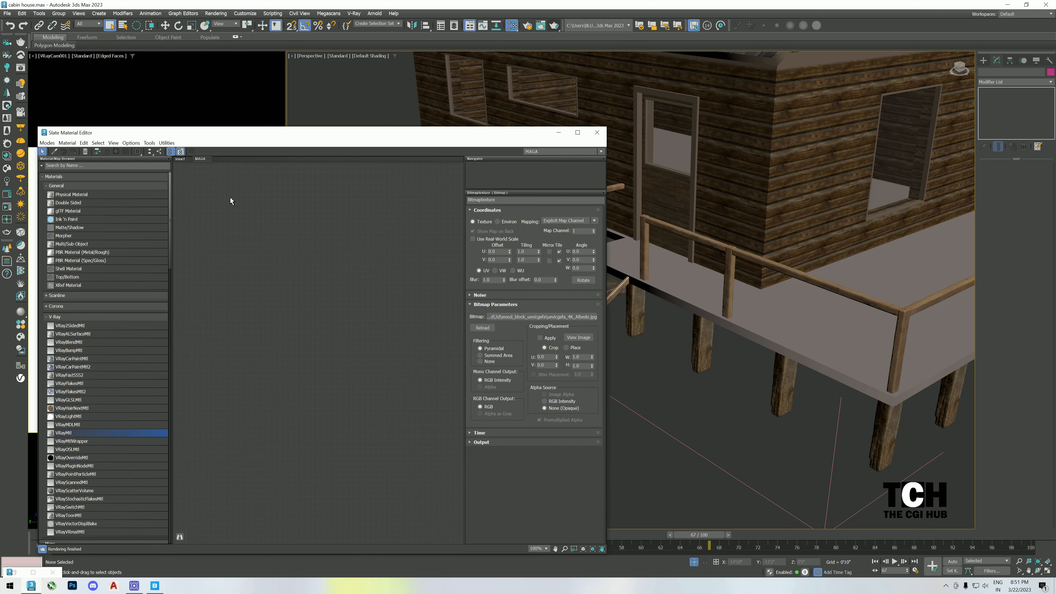
Pick the Wooden Bollard material from the deck's support posts and change its type from Standard Surface to VRayMtl.
left_click(54, 151)
left_click(711, 367)
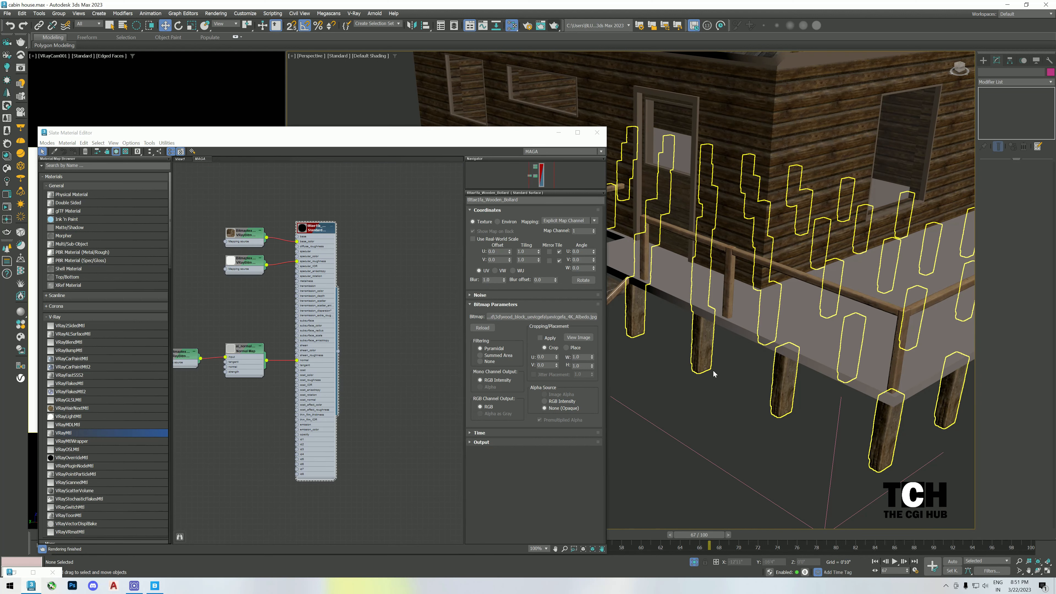
middle_click_drag(300, 316, 358, 324)
scroll(371, 291, "up", 1)
right_click(372, 237)
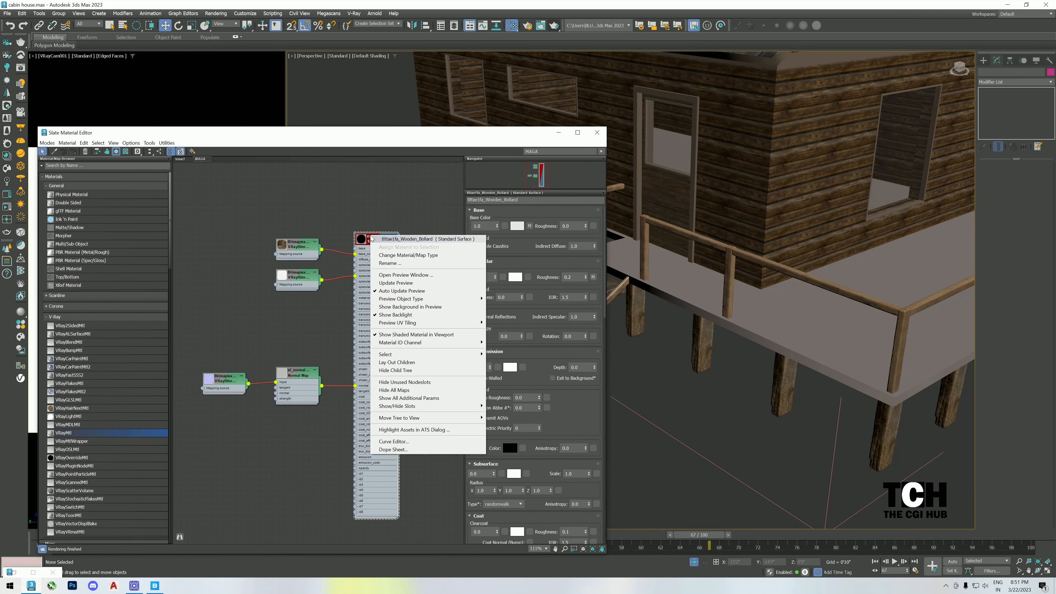
left_click(395, 257)
scroll(468, 350, "down", 3)
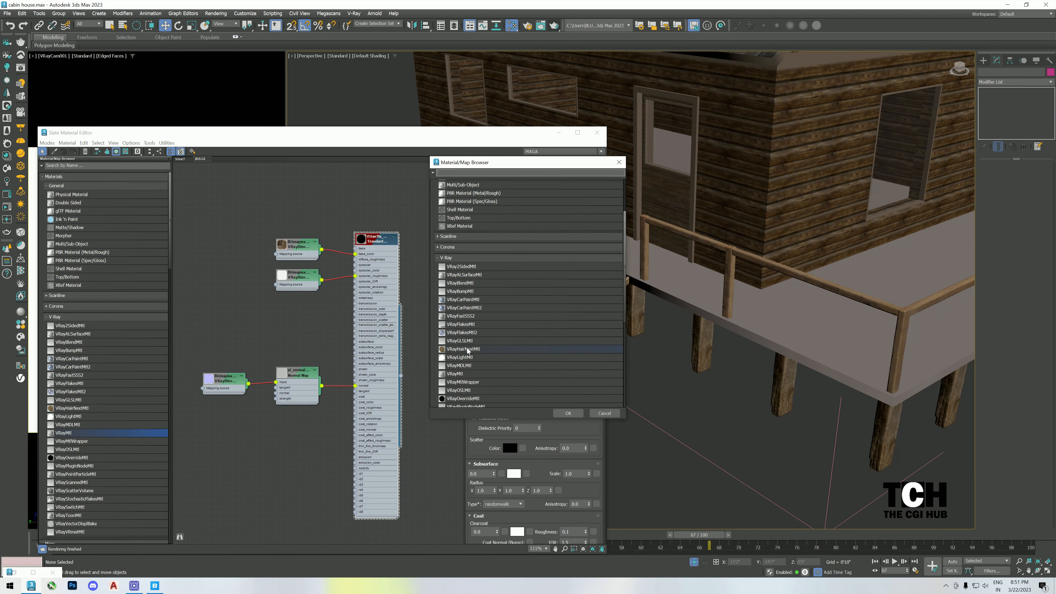
double_click(460, 374)
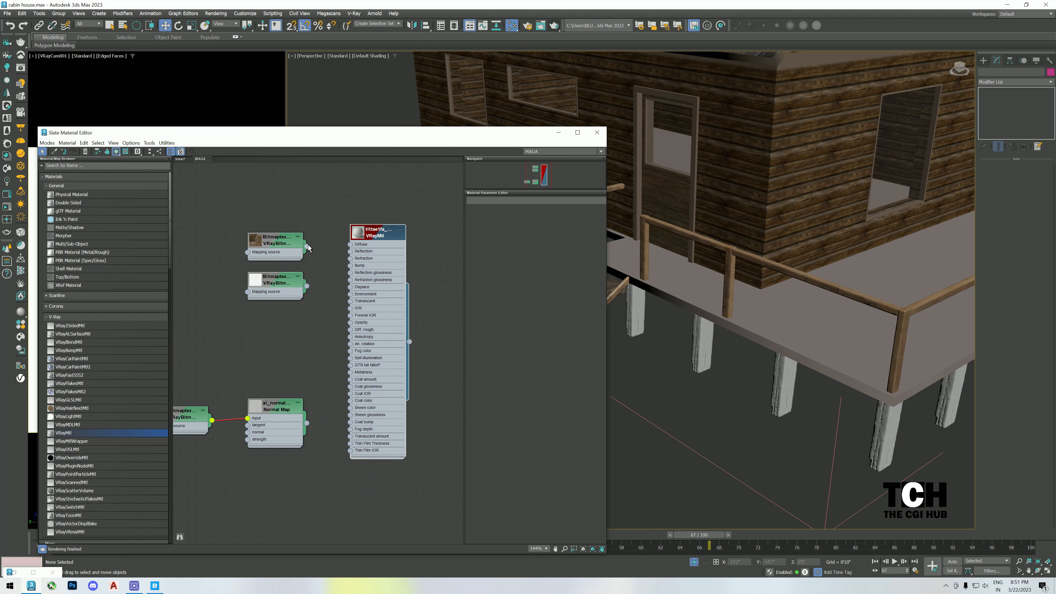
Wire the Wooden Bollard VRayMtl's albedo bitmap to Diffuse and its normal bitmap directly to Bump, deleting the intermediate normal map node.
left_click_drag(350, 245, 350, 245)
middle_click_drag(300, 316, 331, 354)
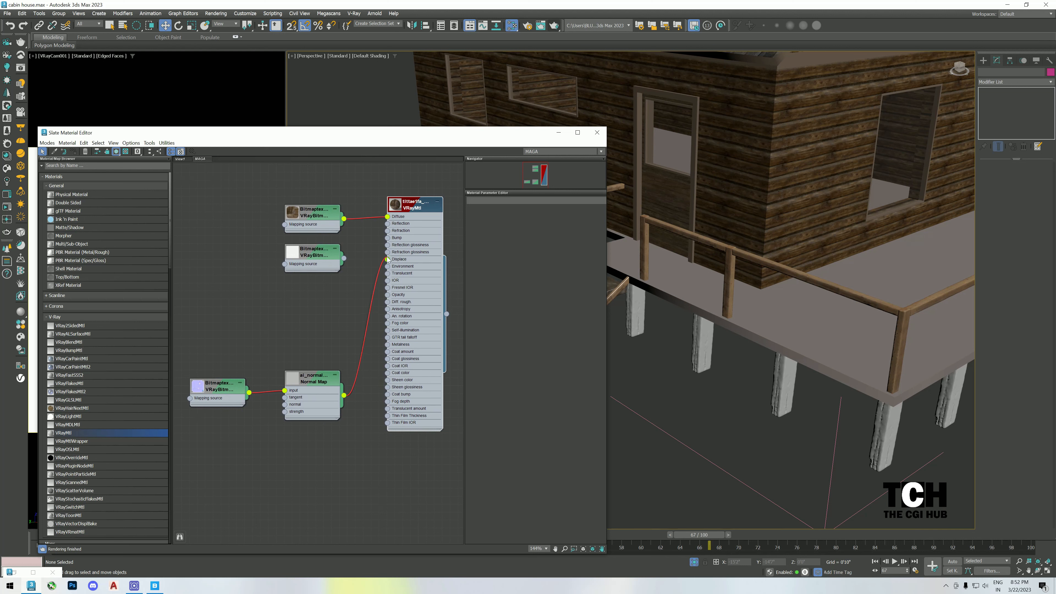
left_click_drag(375, 322, 373, 329)
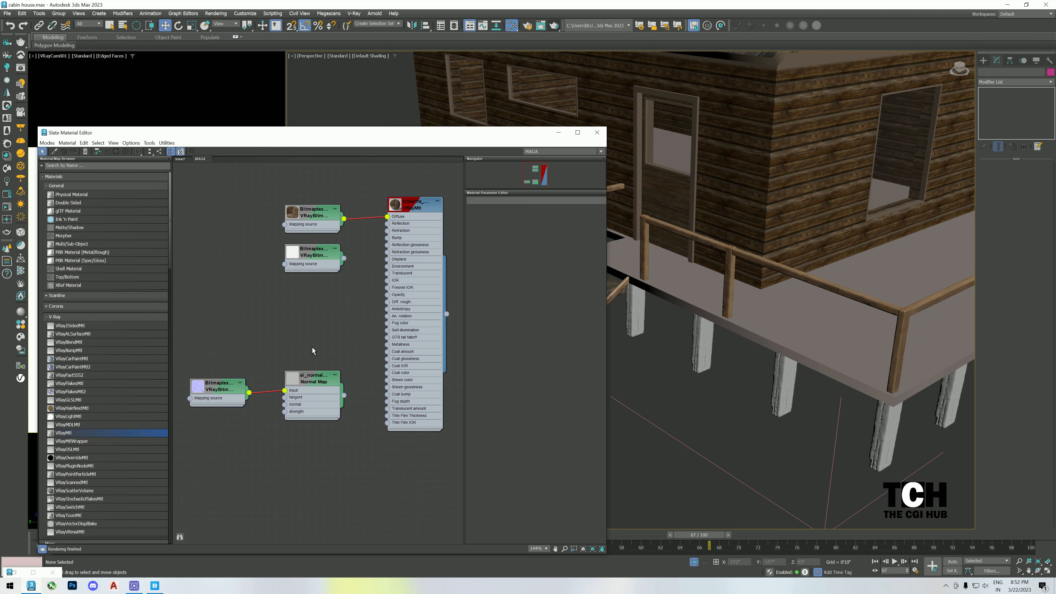
double_click(315, 378)
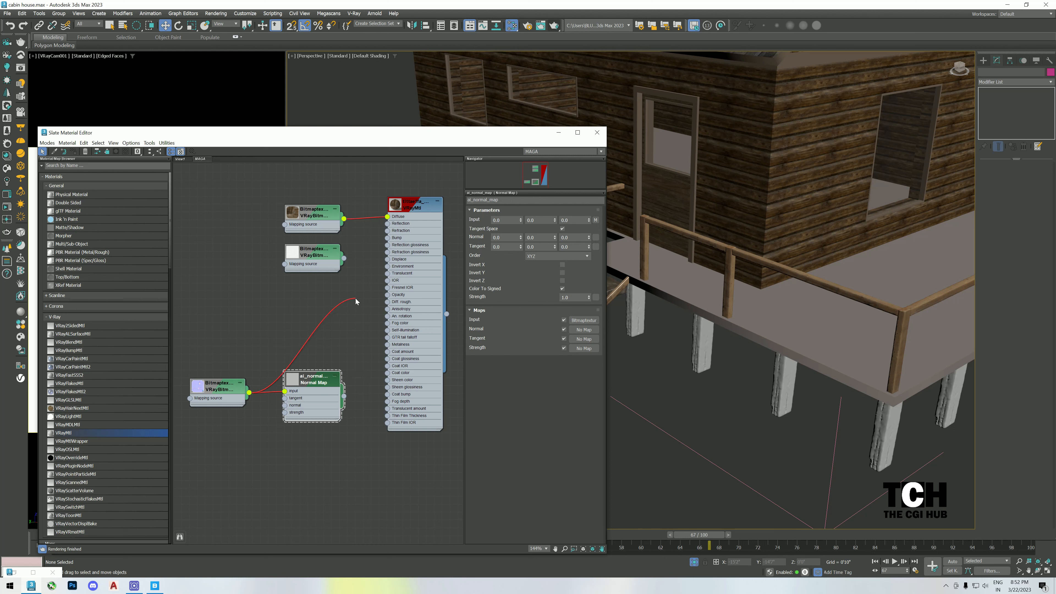
left_click_drag(356, 300, 385, 260)
key("Delete")
left_click_drag(306, 258, 250, 258)
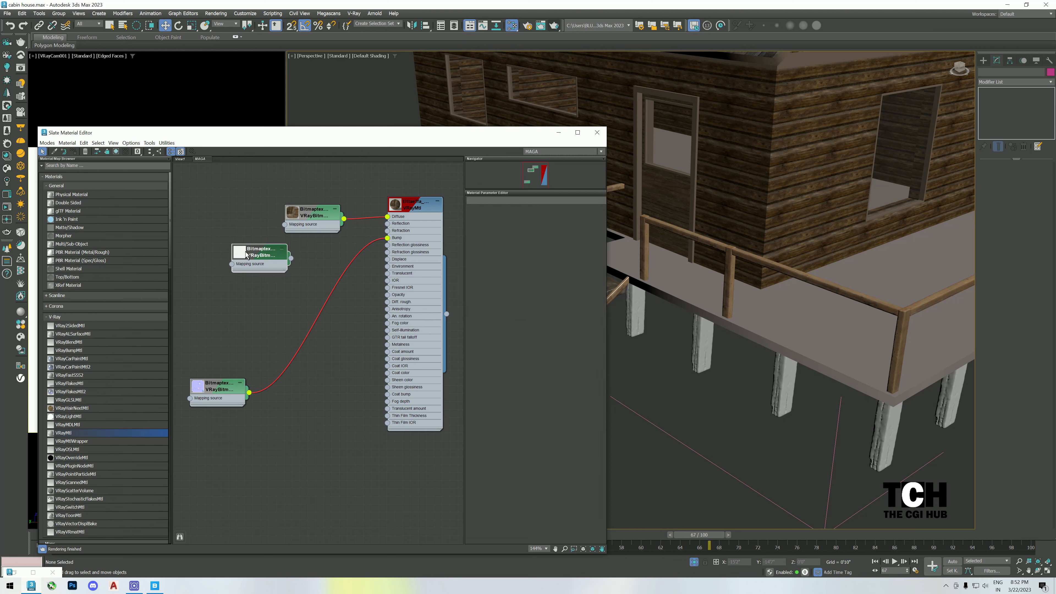
Try to apply the Wooden Bollard VRayMtl to the deck's support posts with its maps shown in the viewport.
double_click(413, 210)
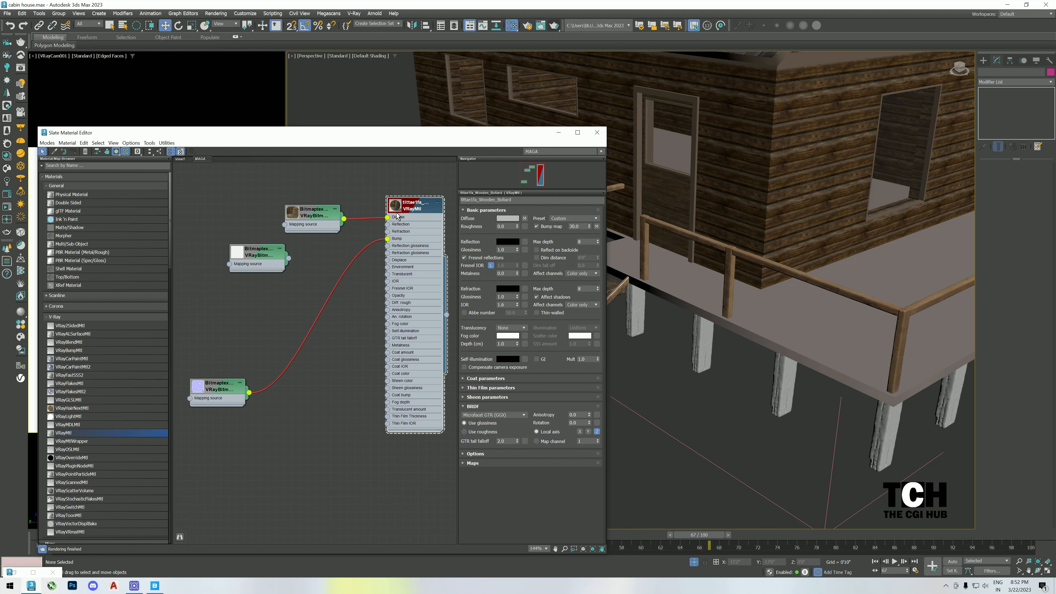
left_click(117, 153)
left_click(116, 152)
scroll(667, 347, "down", 3)
left_click(702, 341)
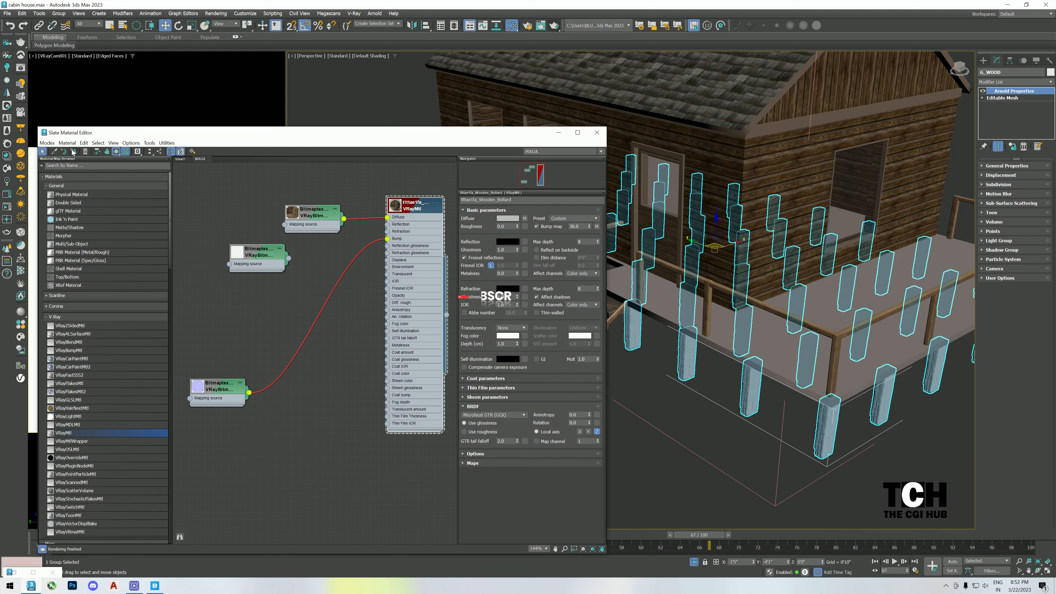
scroll(325, 233, "up", 1)
Delete the Wooden Bollard material and its white and normal bitmaps, and add a new VRayMtl with the albedo bitmap in Diffuse.
left_click_drag(324, 232, 282, 215)
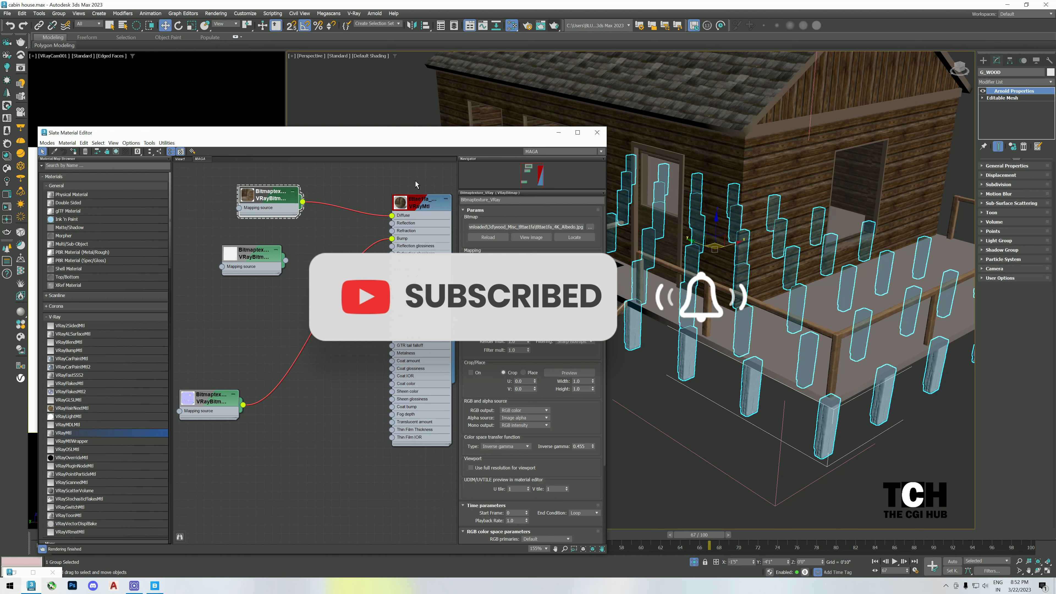
key("Delete")
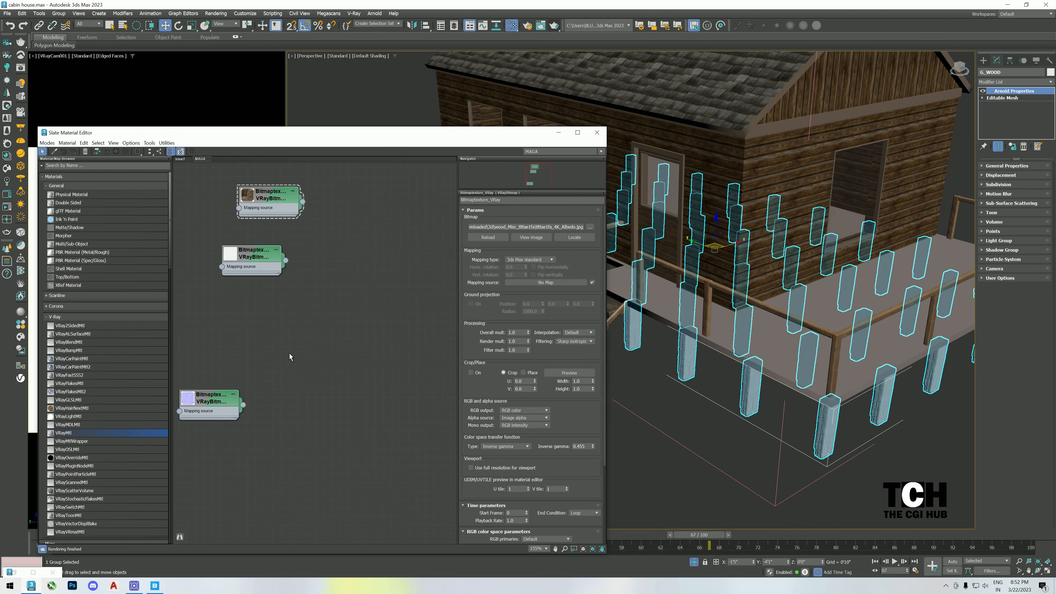
left_click_drag(307, 254, 219, 418)
key("Delete")
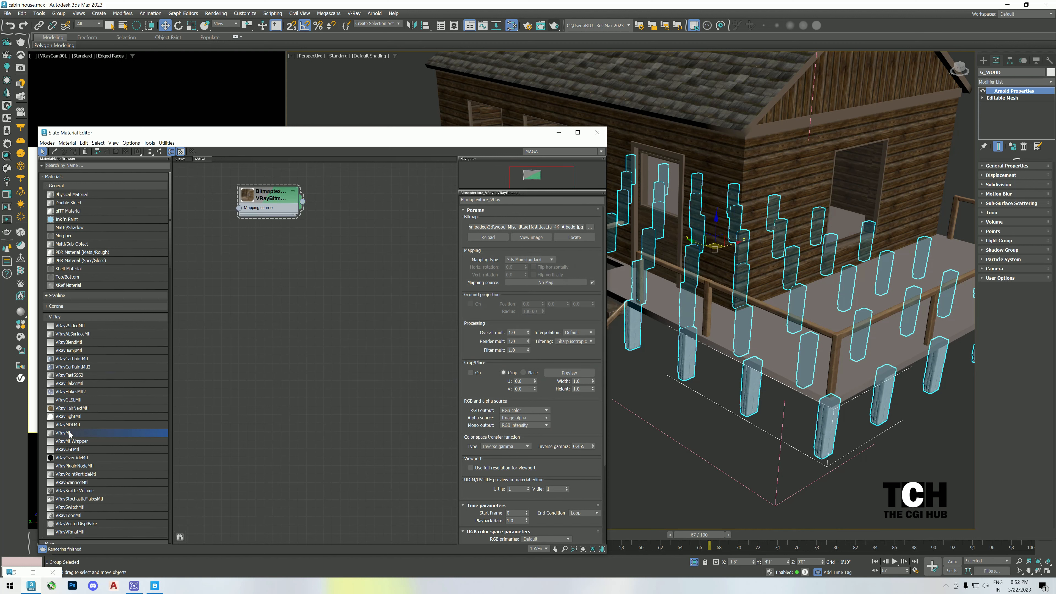
left_click_drag(70, 434, 349, 232)
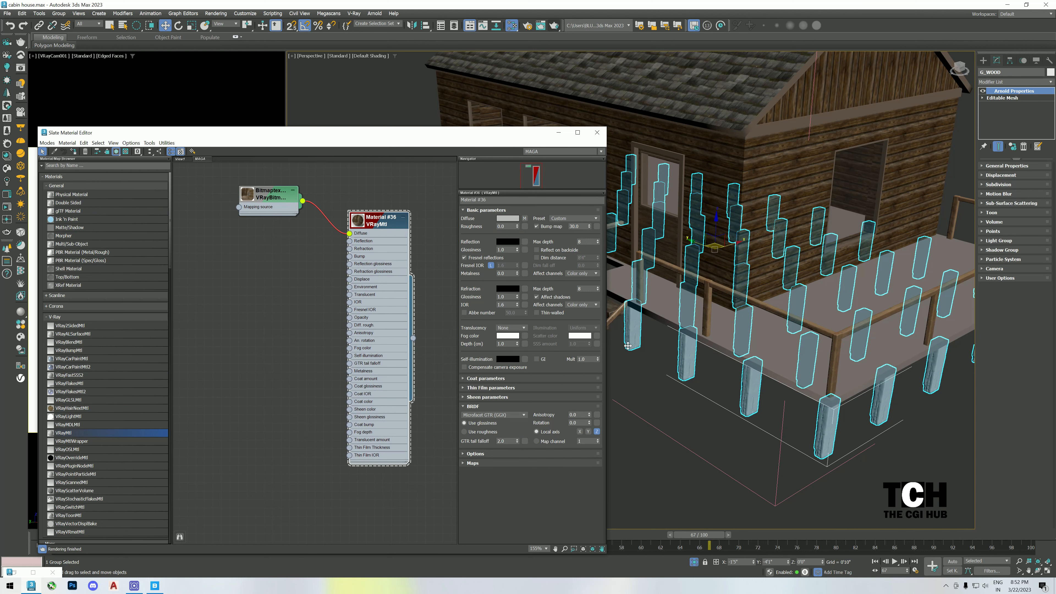
Assign the new bollard VRayMtl to the deck's support posts and enable its viewport display.
middle_click_drag(683, 351, 739, 349)
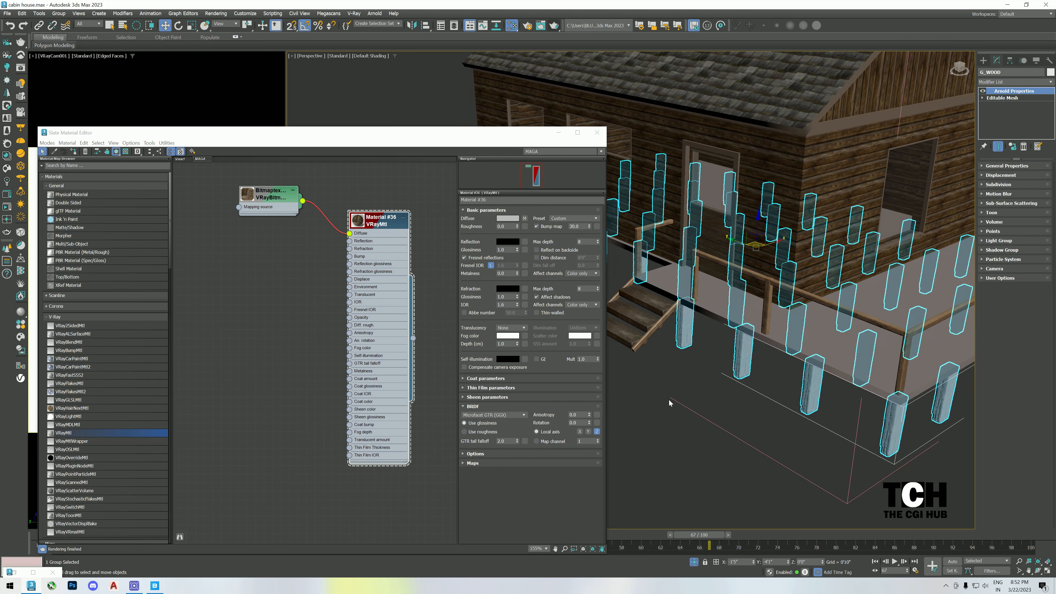
left_click(670, 403)
left_click(684, 325)
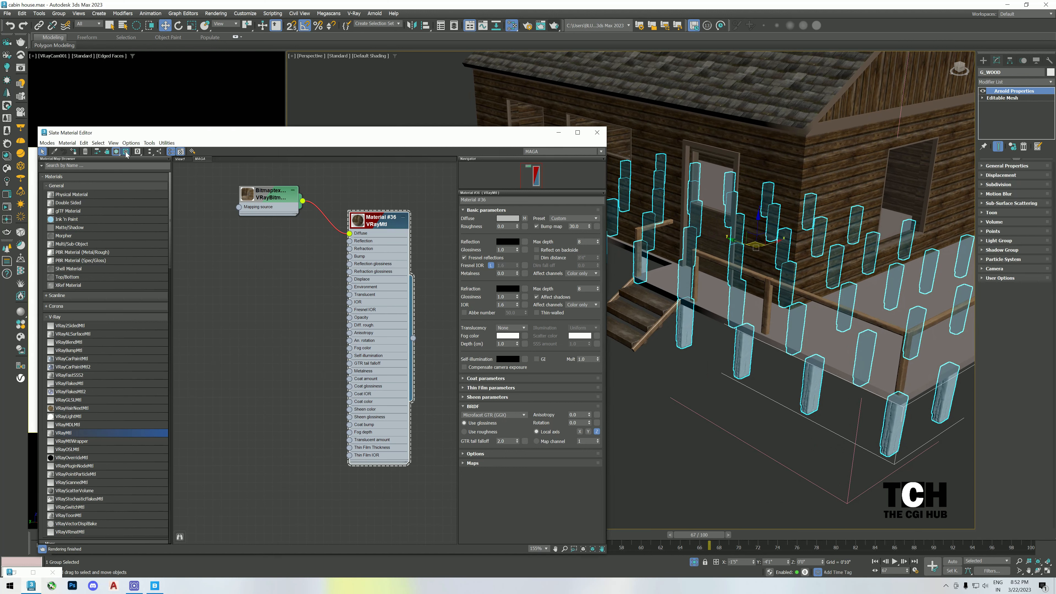
scroll(361, 257, "up", 2)
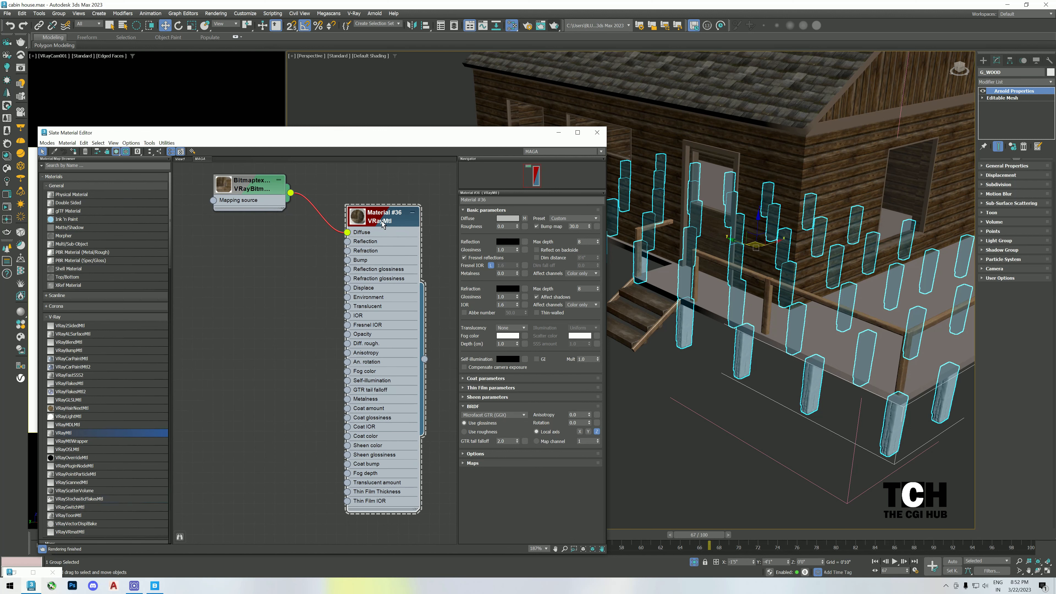
Assign the light wood VRayMtl from View1 to the two side stringers of the entrance steps.
left_click(661, 337)
scroll(660, 313, "up", 4)
left_click(661, 312)
middle_click_drag(662, 312, 712, 333, "alt")
left_click(713, 334)
left_click(618, 276, "ctrl")
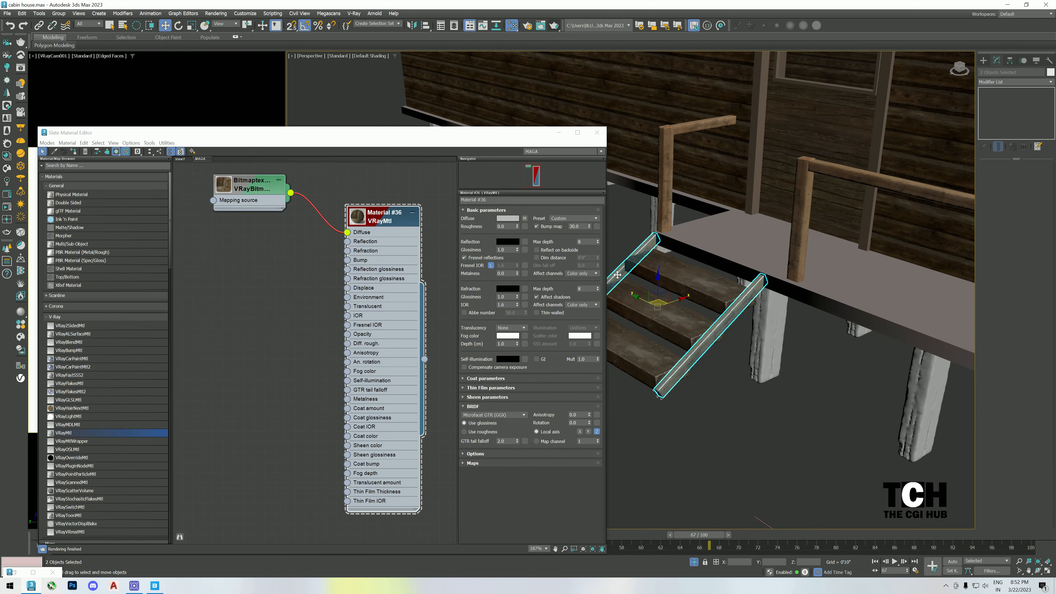
left_click(180, 159)
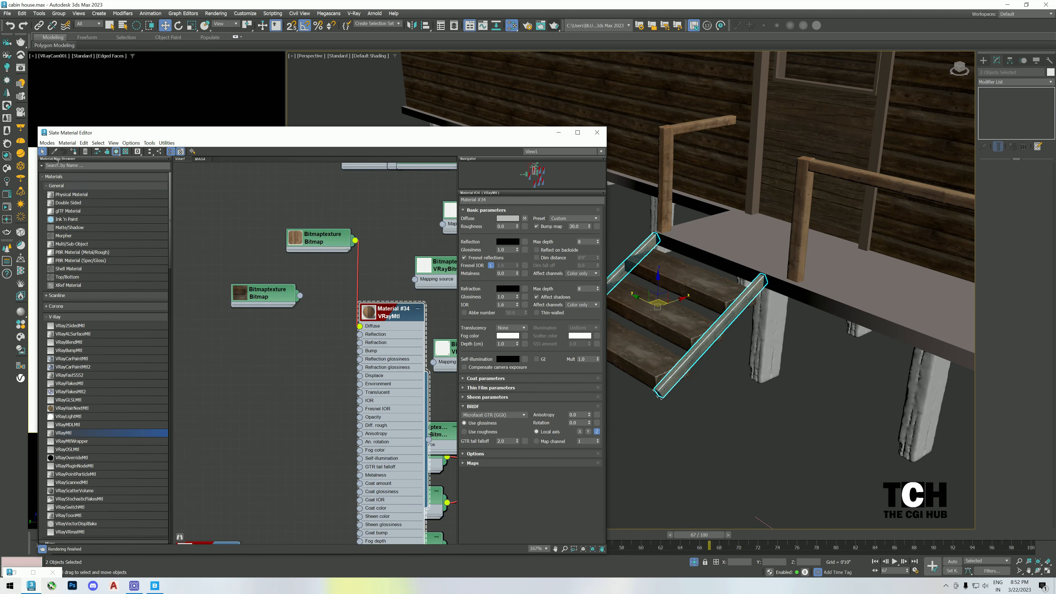
left_click(74, 153)
Pick the Wooden Block material from a stair tread into the MAGA view.
left_click(686, 283)
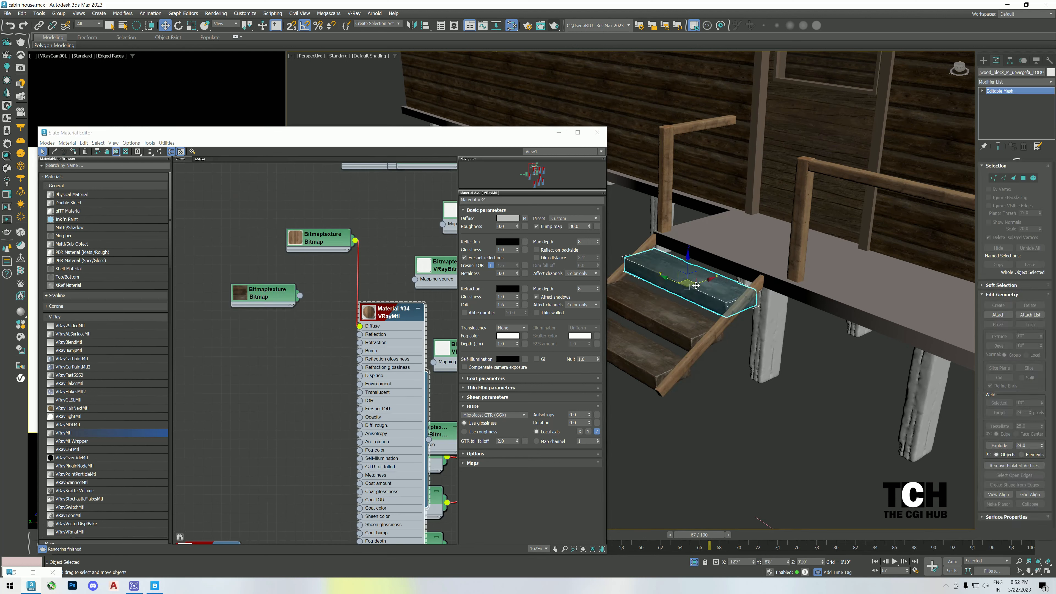
left_click(677, 318, "ctrl")
left_click(652, 352, "ctrl")
middle_click_drag(288, 301, 280, 288)
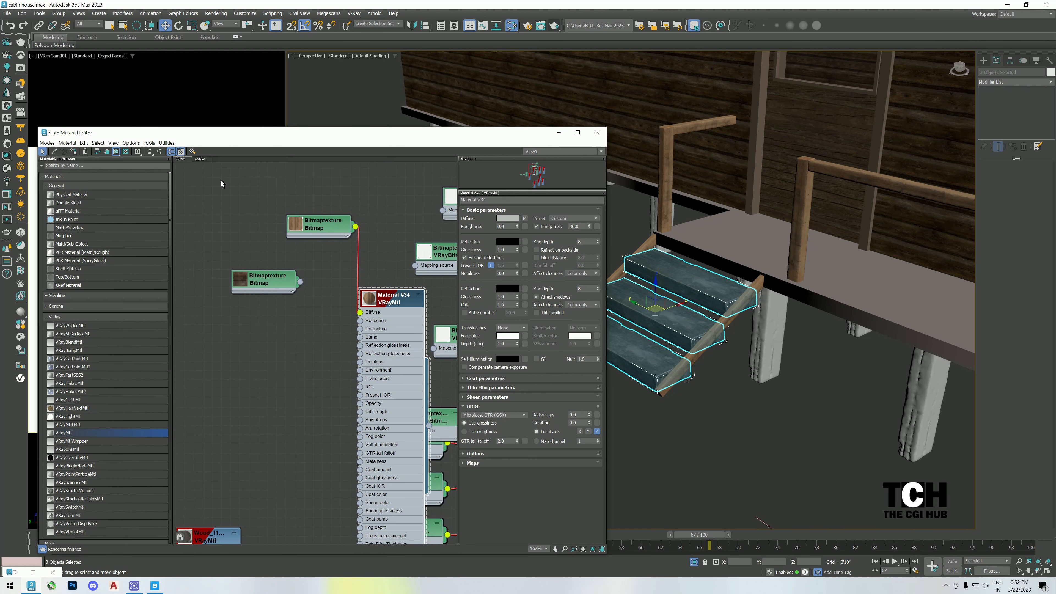
left_click(203, 159)
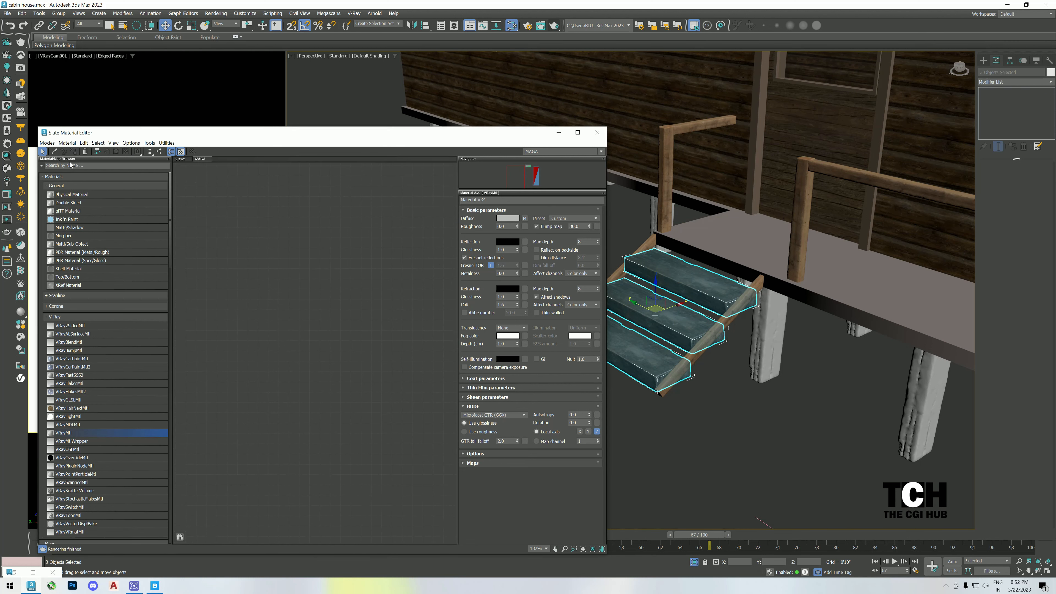
left_click(693, 438)
left_click(56, 151)
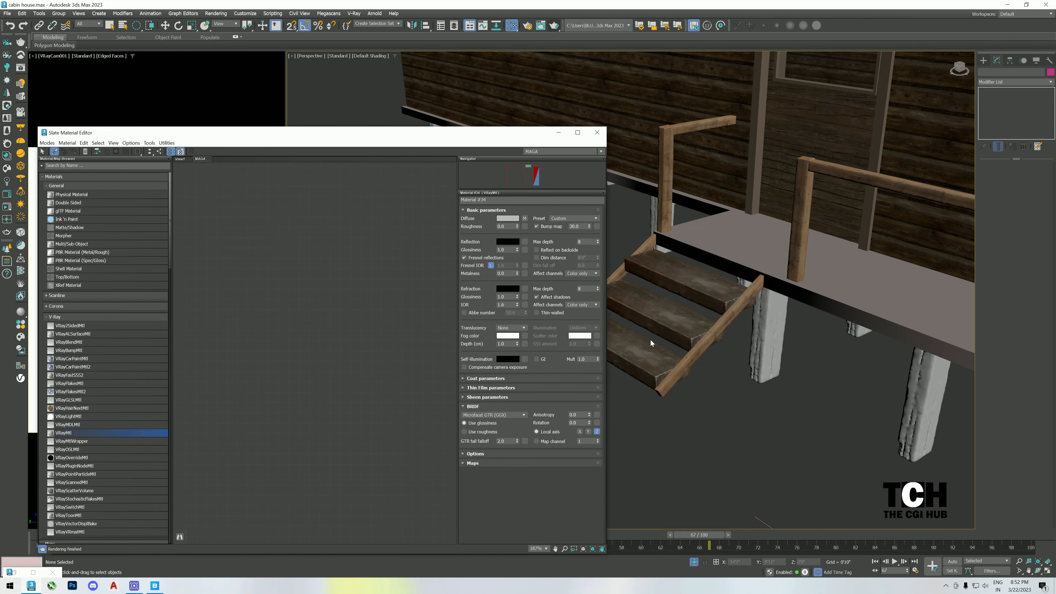
left_click(635, 348)
middle_click_drag(301, 246, 395, 271)
scroll(395, 271, "down", 1)
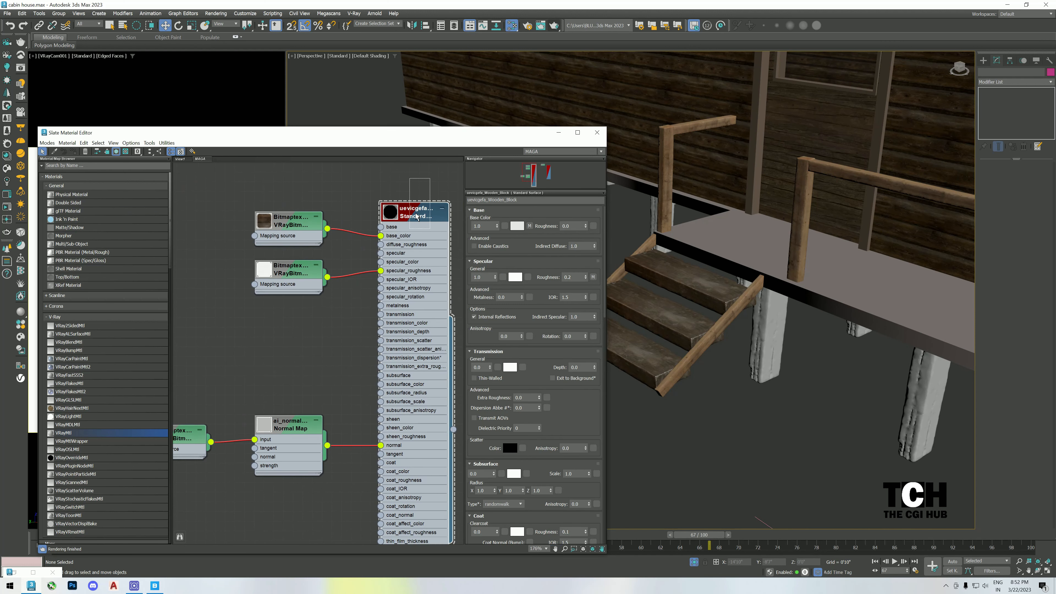
Replace the Wooden Block Standard Surface and its extra maps with a new VRayMtl using the albedo bitmap in Diffuse.
key("Delete")
left_click_drag(347, 262, 190, 485)
key("Delete")
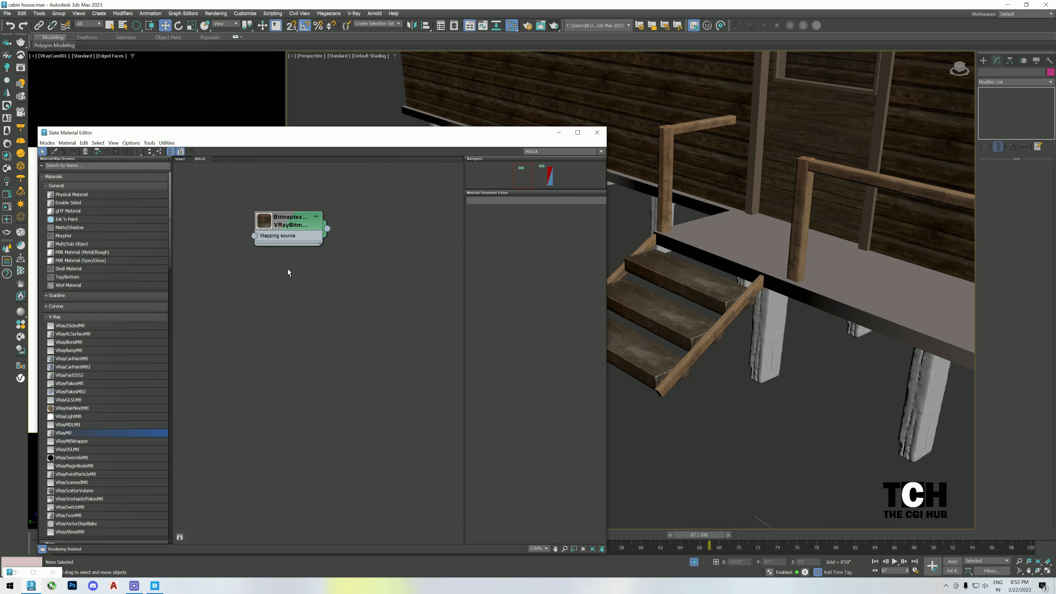
left_click(288, 226)
left_click_drag(69, 433, 357, 297)
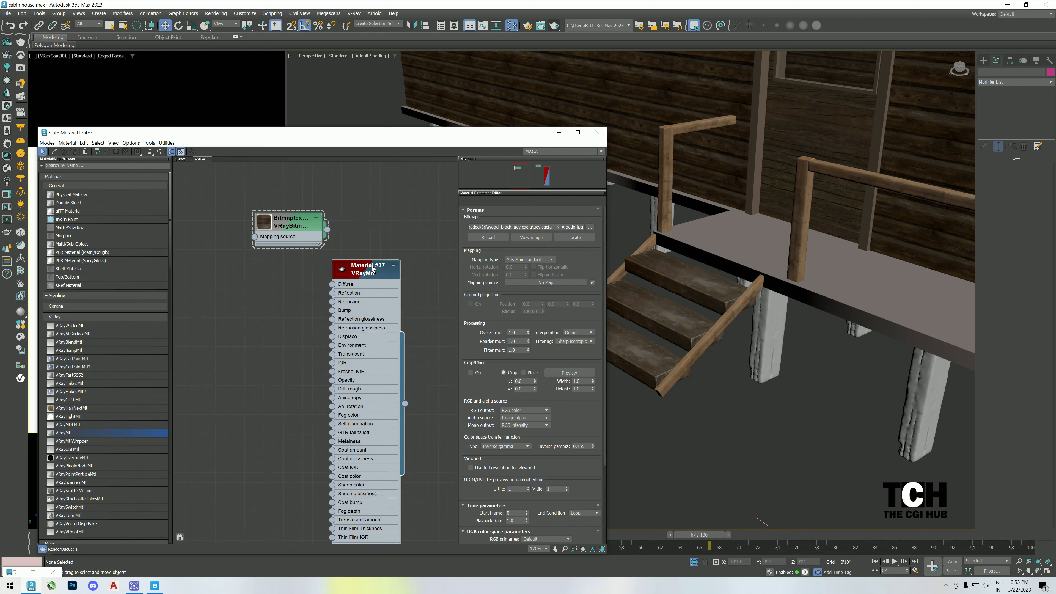
left_click_drag(328, 229, 363, 284)
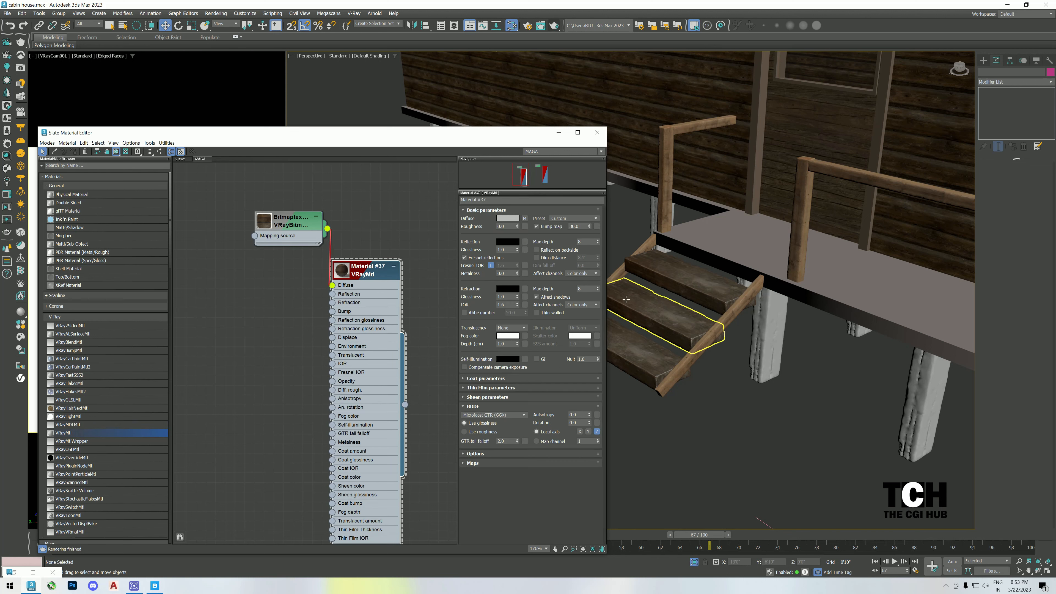
Assign the new wood block VRayMtl to the three stair treads.
left_click(667, 291)
left_click(656, 309, "ctrl")
left_click(618, 335, "ctrl")
left_click(320, 278)
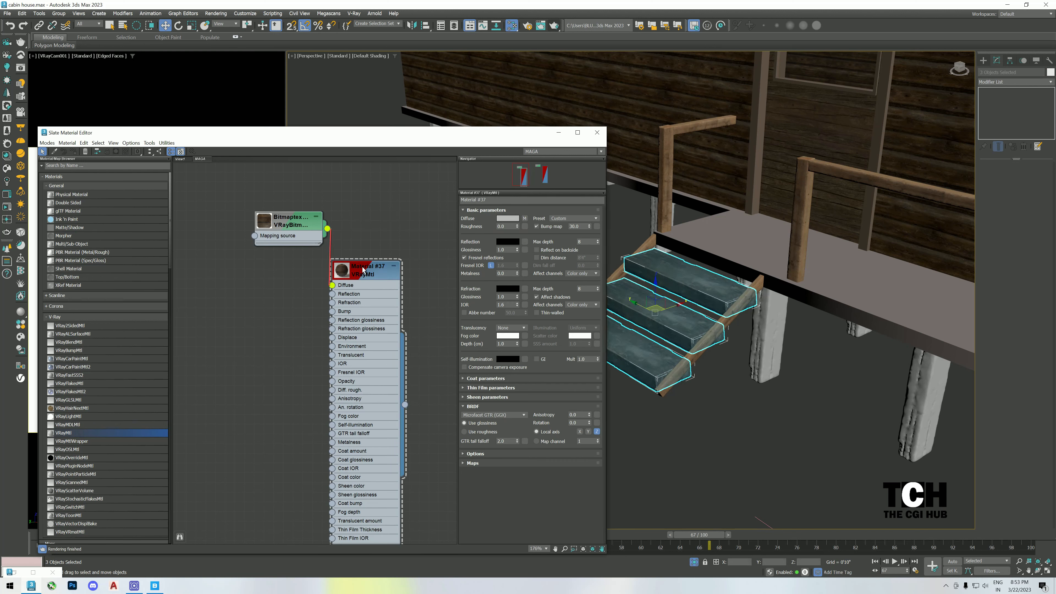
left_click(362, 269)
left_click(74, 151)
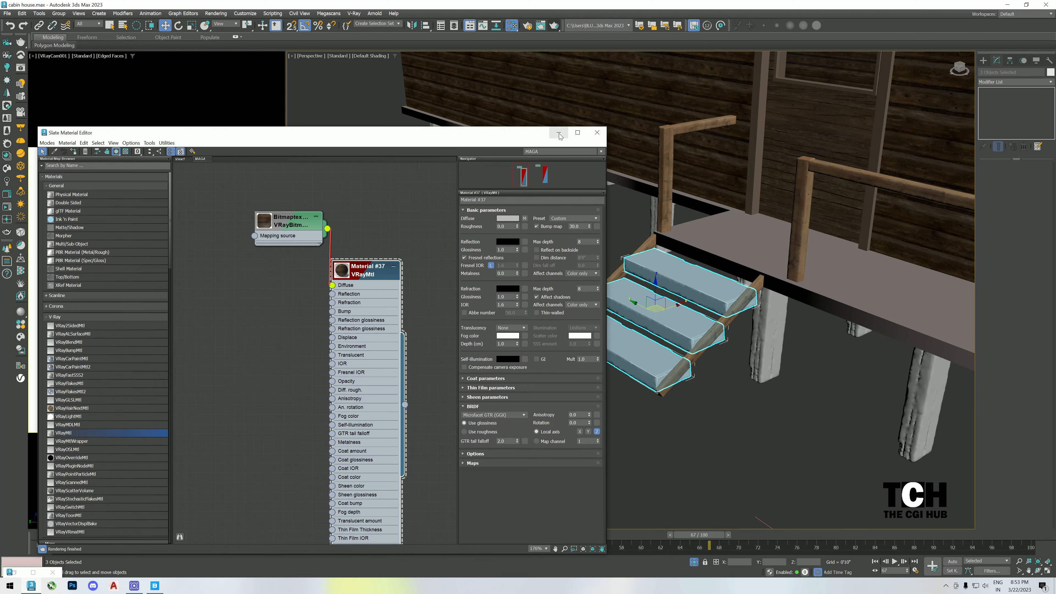
Close the material editor, close the open CABIN_HOUSE group, and clear the selection.
left_click(597, 133)
scroll(518, 291, "down", 5)
left_click(488, 343)
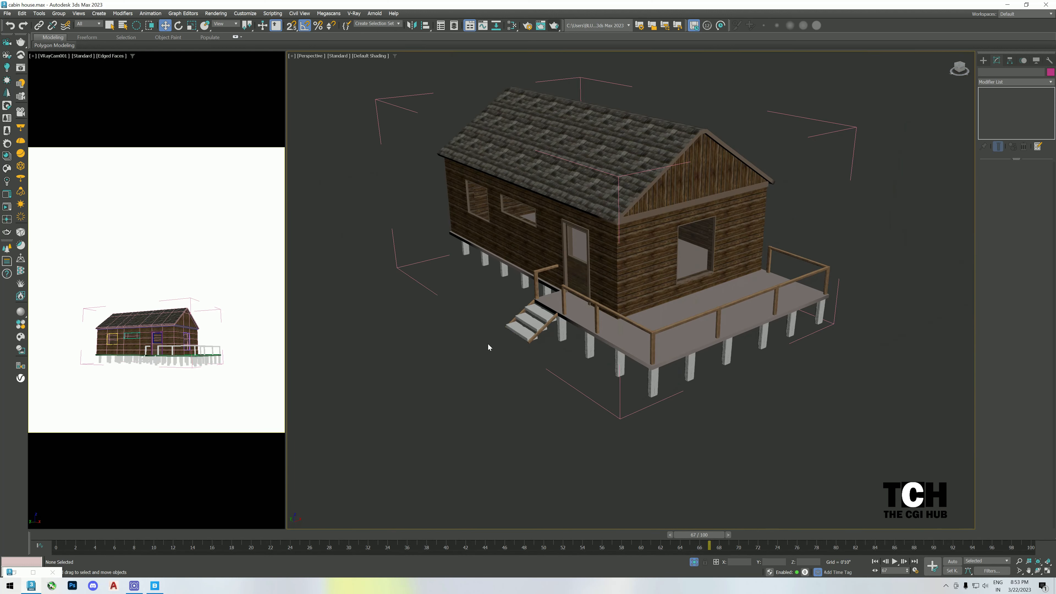
middle_click_drag(648, 183, 686, 154, "alt")
left_click_drag(861, 145, 542, 148)
left_click(59, 13)
left_click(66, 63)
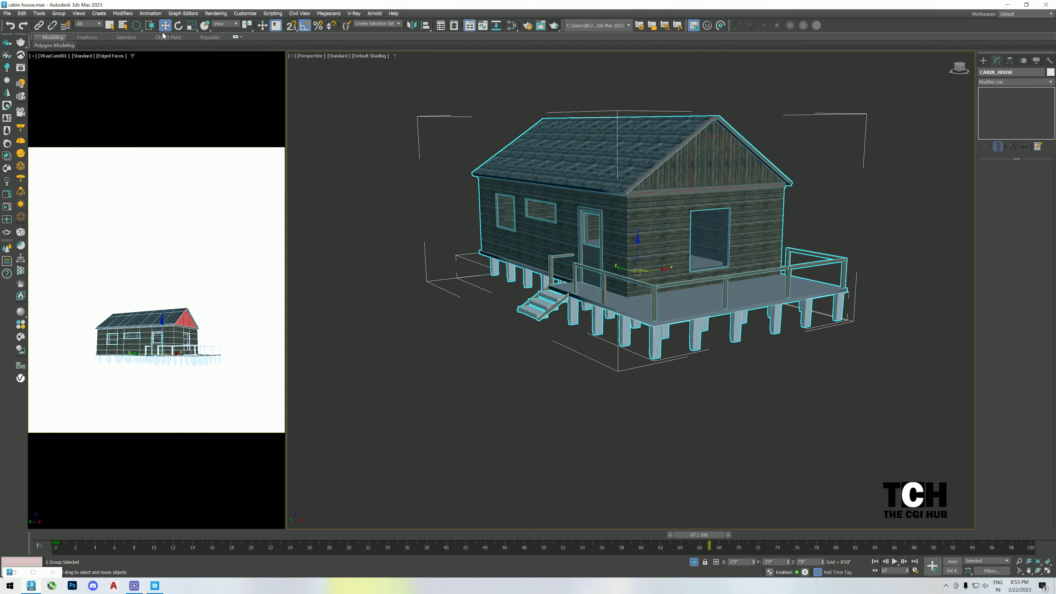
mouse_move(136, 25)
left_mouse_down()
mouse_move(137, 36)
mouse_move(136, 26)
left_mouse_up()
left_click(390, 253)
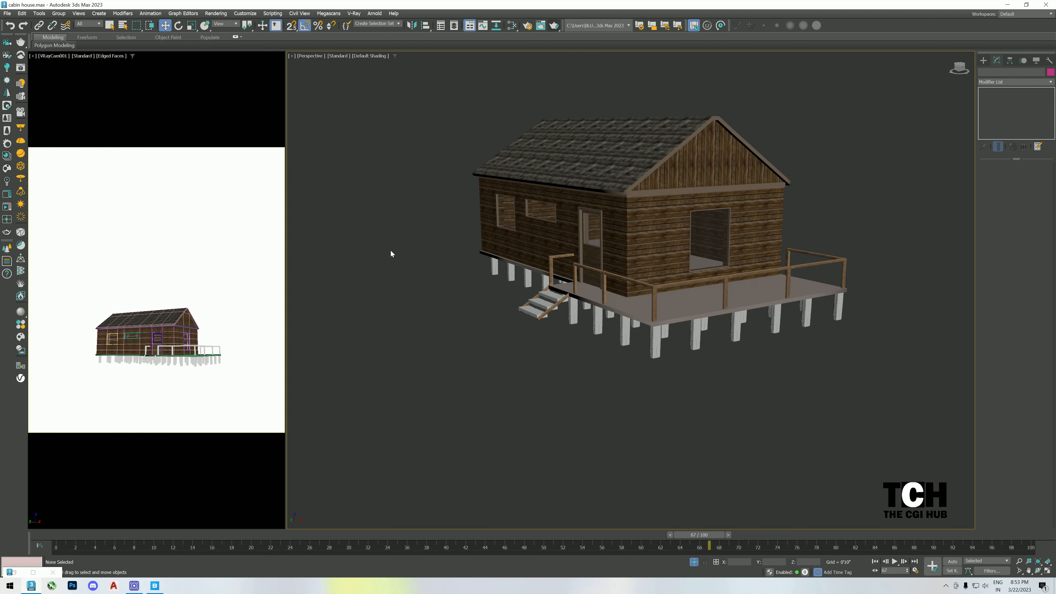
Exit isolation to bring back the terrain, sun and camera, and view the whole scene in perspective.
key("c")
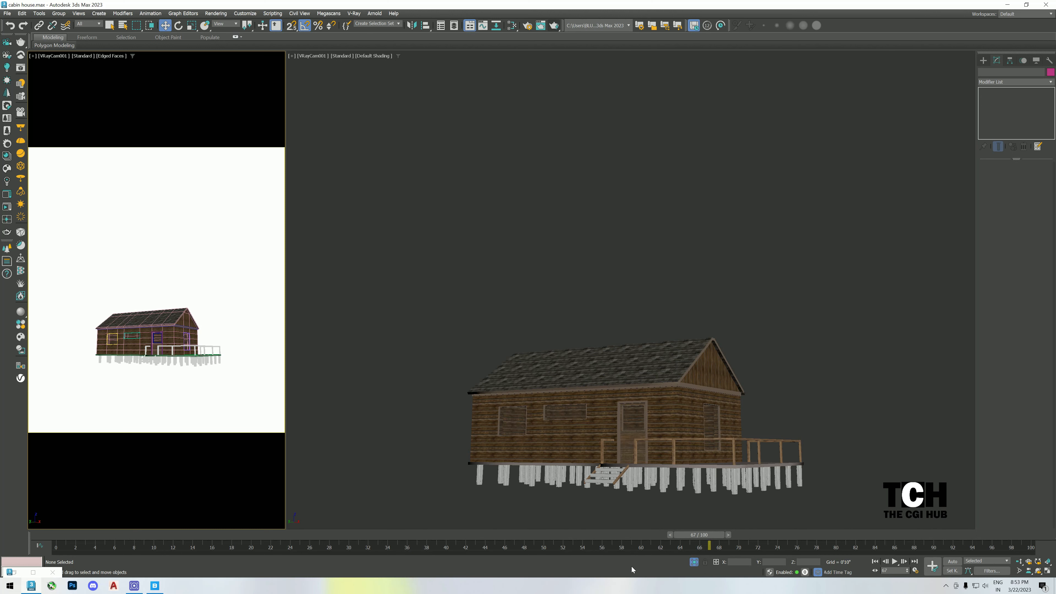
left_click(694, 562)
key("p")
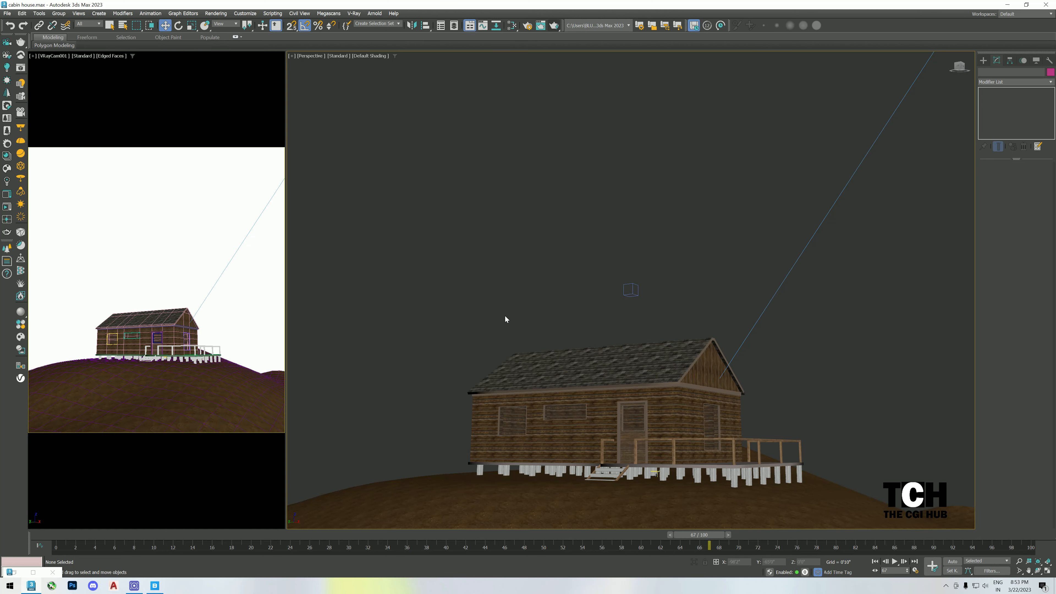
middle_click_drag(524, 271, 195, 219, "alt")
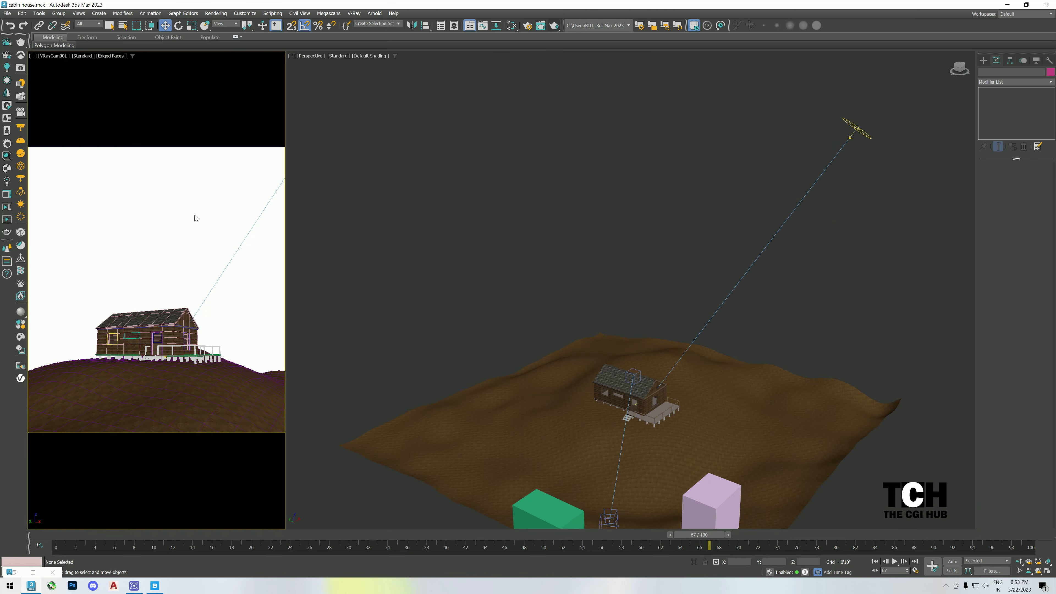
Run a V-Ray test render of the cabin, examine the wood materials and framing, and close the frame buffer.
left_click(554, 27)
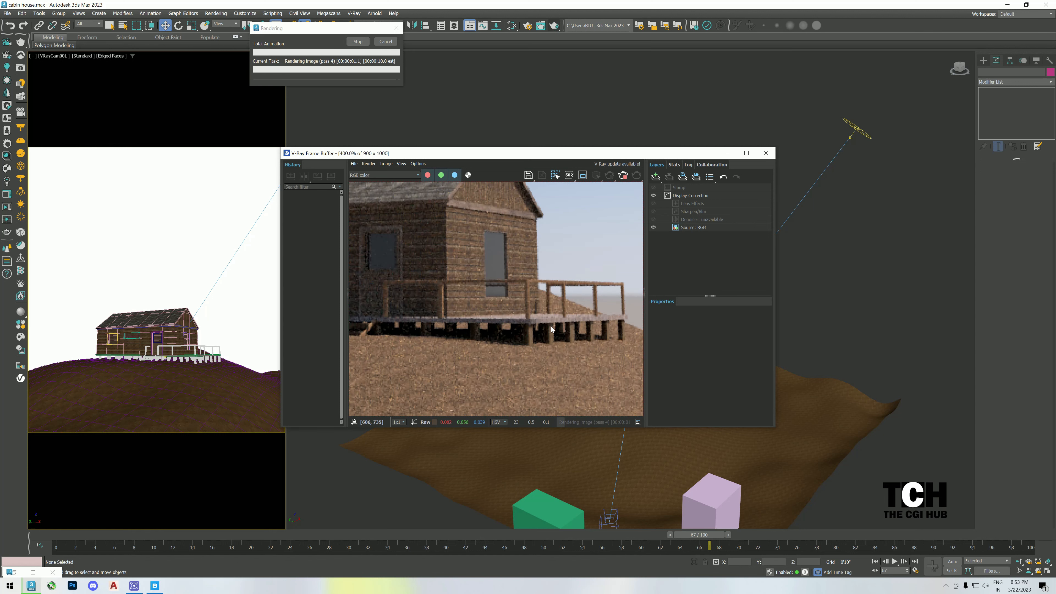
scroll(552, 327, "down", 2)
scroll(413, 335, "up", 1)
scroll(426, 323, "down", 1)
scroll(496, 287, "down", 1)
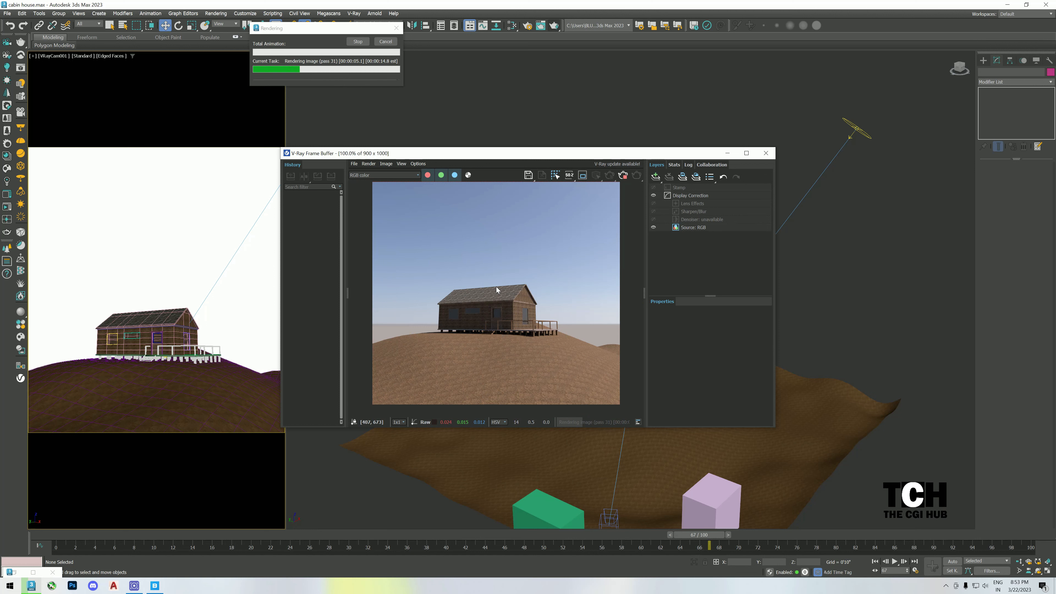
left_click(765, 154)
Select the VRayCam001 camera through its viewport and render the camera view again.
left_click(856, 126)
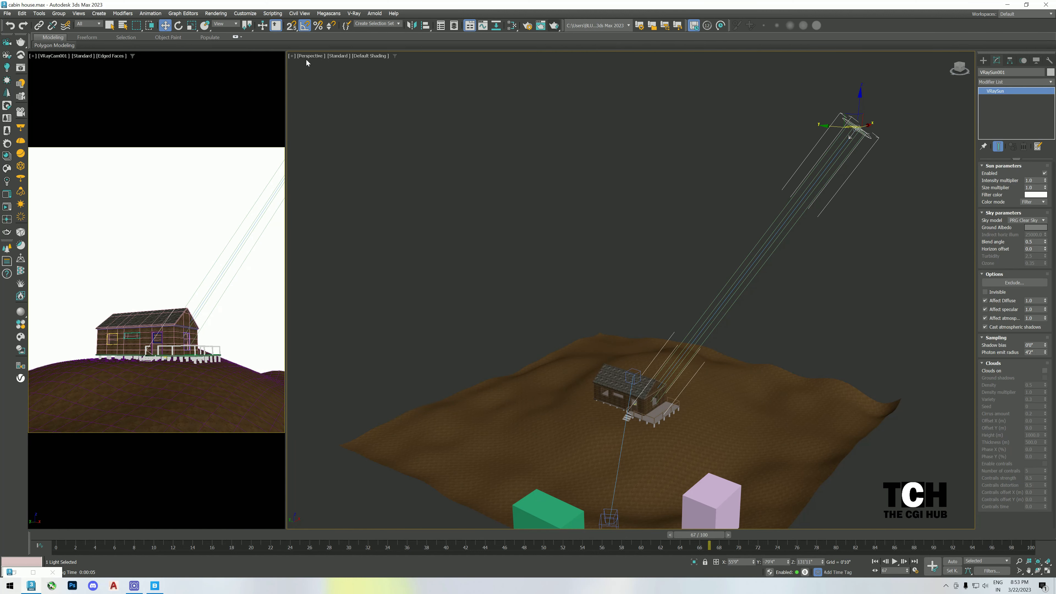
left_click(53, 56)
left_click(66, 200)
key("shift+q")
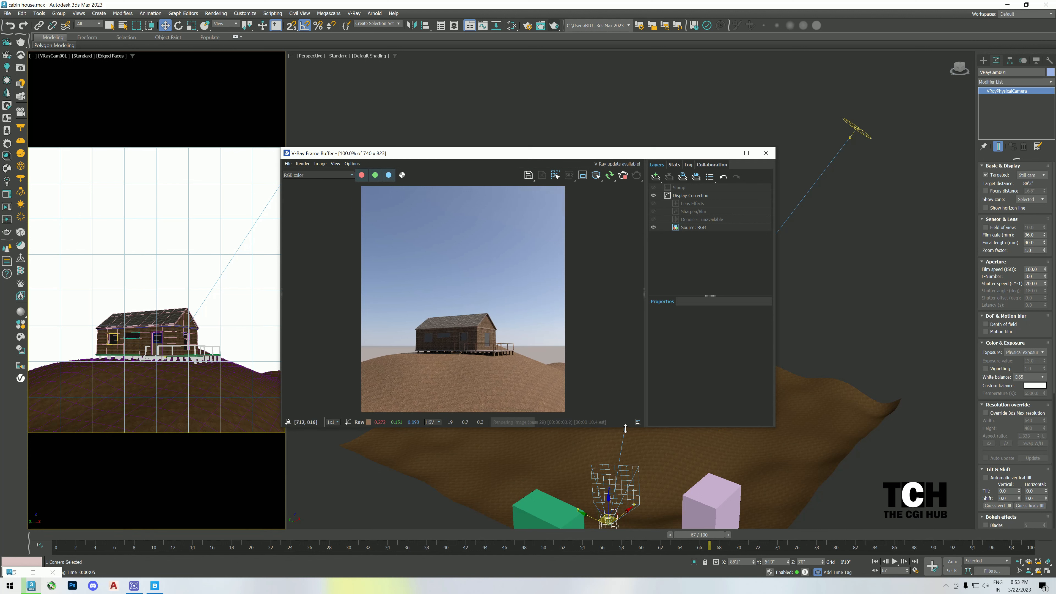
Enlarge the V-Ray frame buffer and adjust the camera's shutter speed, trying 1000 and settling on 100.
left_click_drag(626, 428, 625, 505)
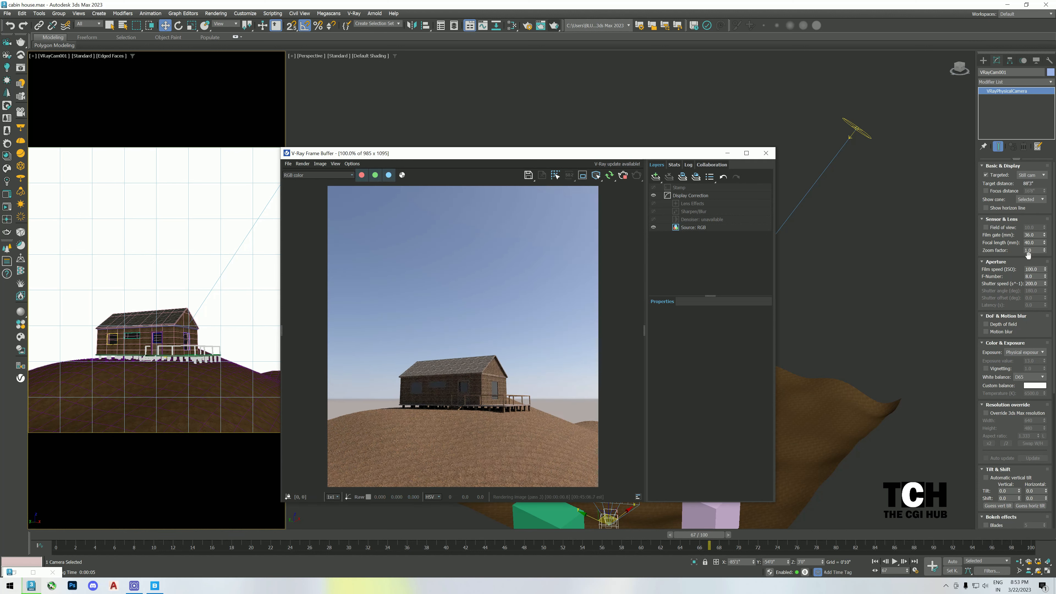
left_click_drag(1041, 283, 963, 281)
type("1000")
key("Return")
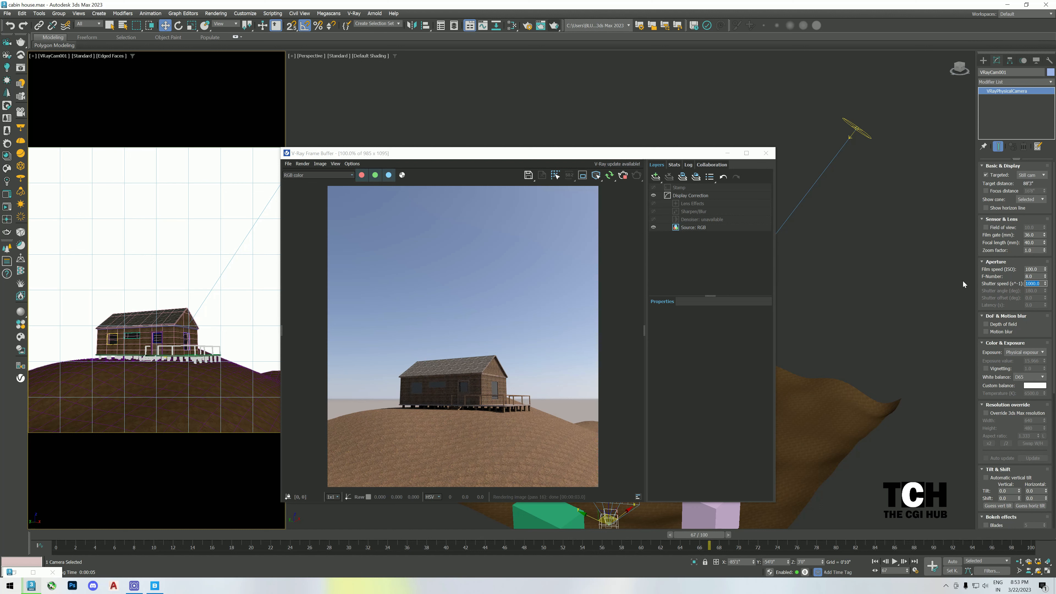
type("100")
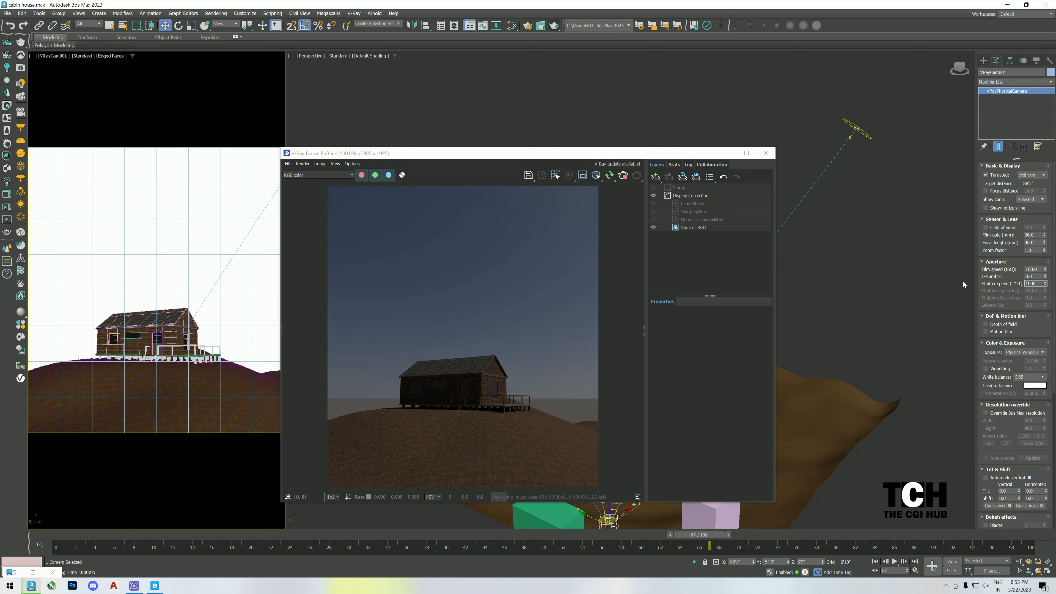
key("Return")
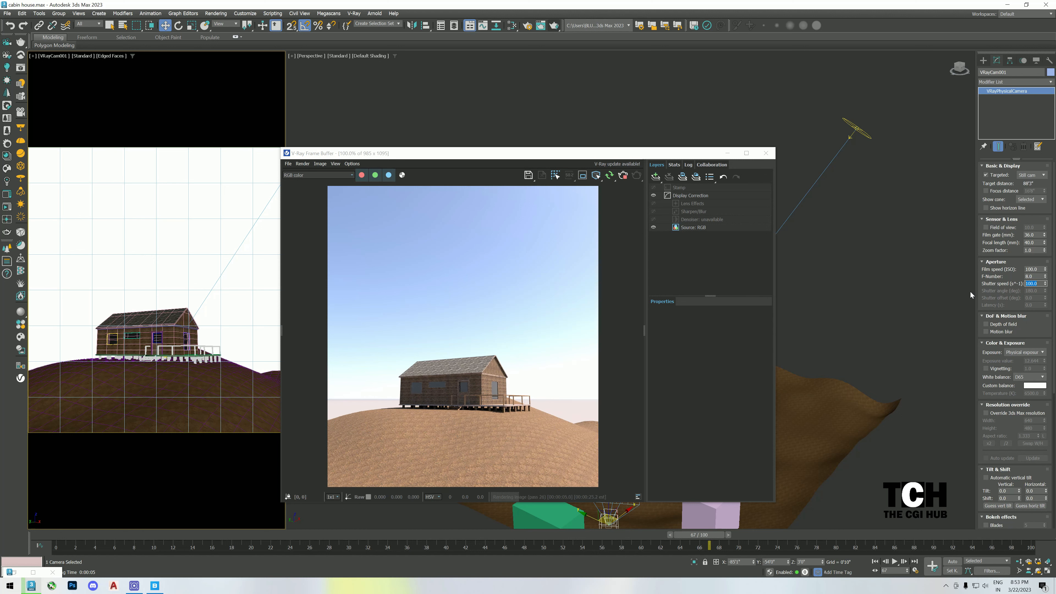
Enable automatic vertical tilt on the camera and set its white balance to Neutral.
left_click(1013, 478)
scroll(1006, 335, "down", 5)
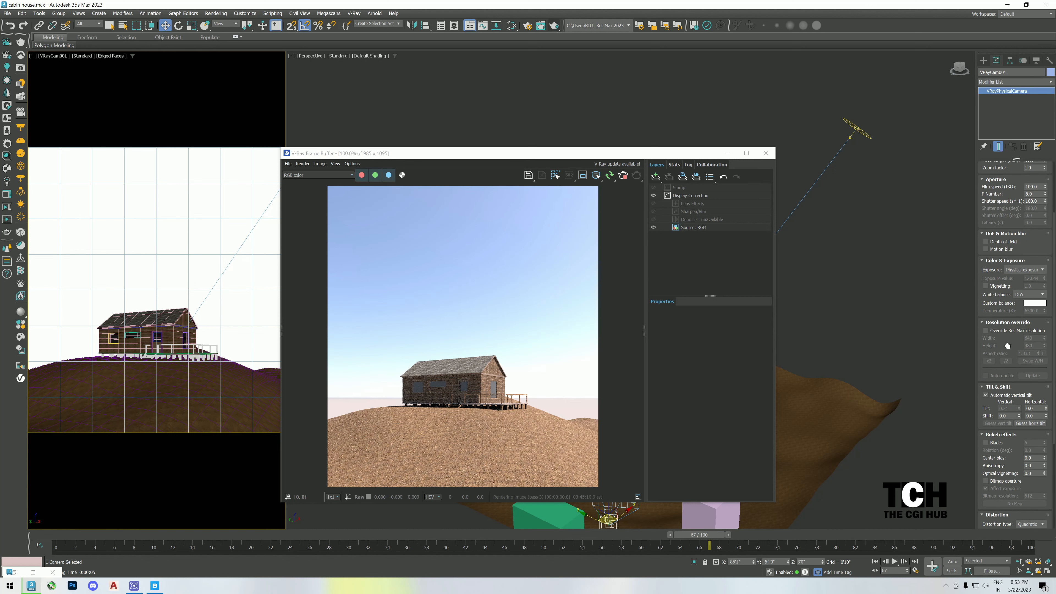
left_click_drag(1006, 335, 1005, 321)
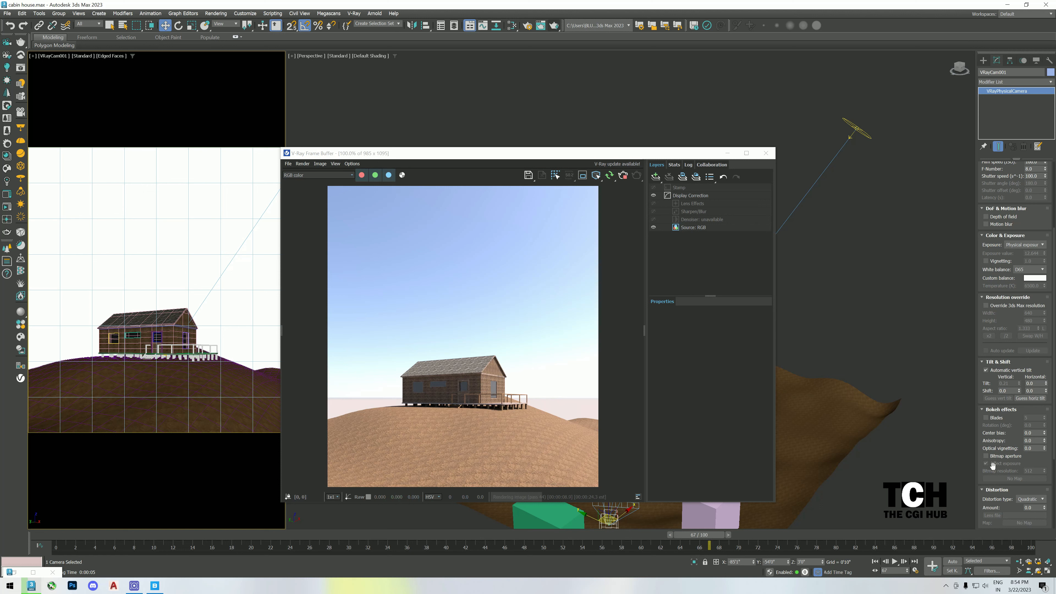
left_click_drag(1006, 282, 1006, 313)
left_click(1029, 301)
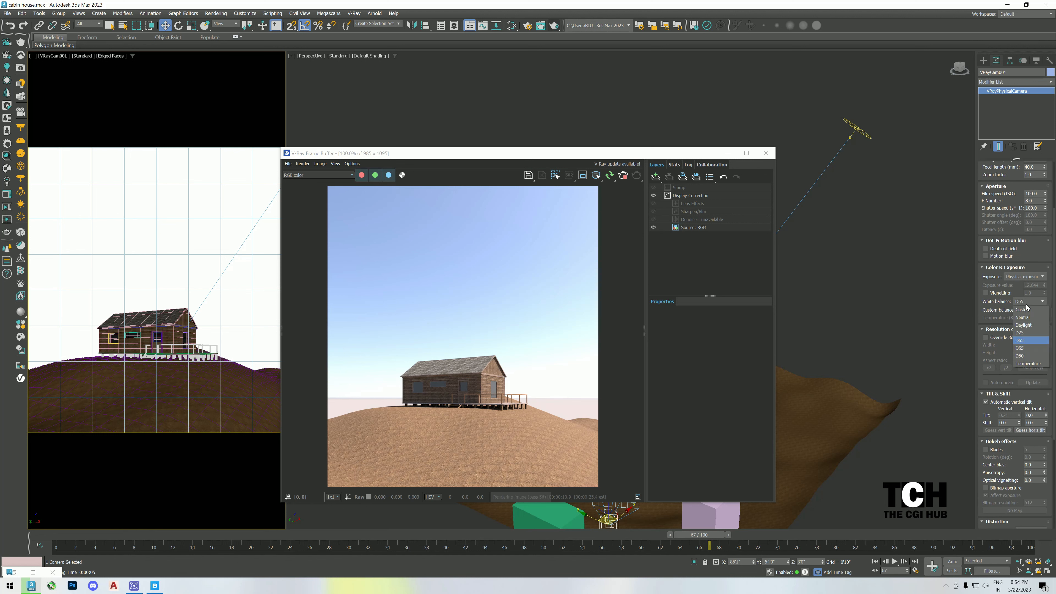
left_click(1025, 317)
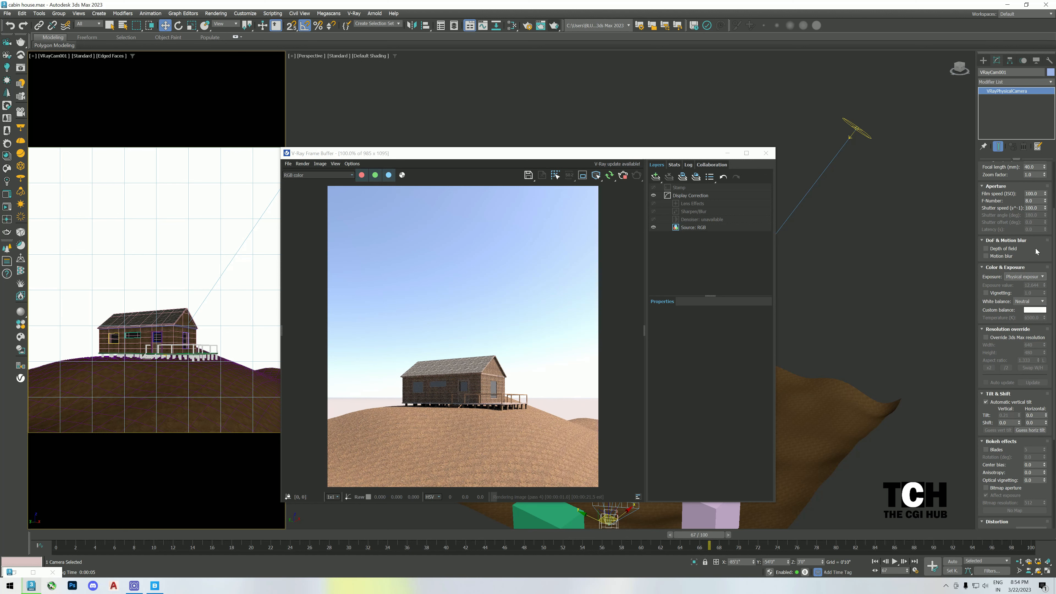
Set the camera's focal length to 35 mm and close the V-Ray frame buffer.
scroll(1036, 251, "up", 3)
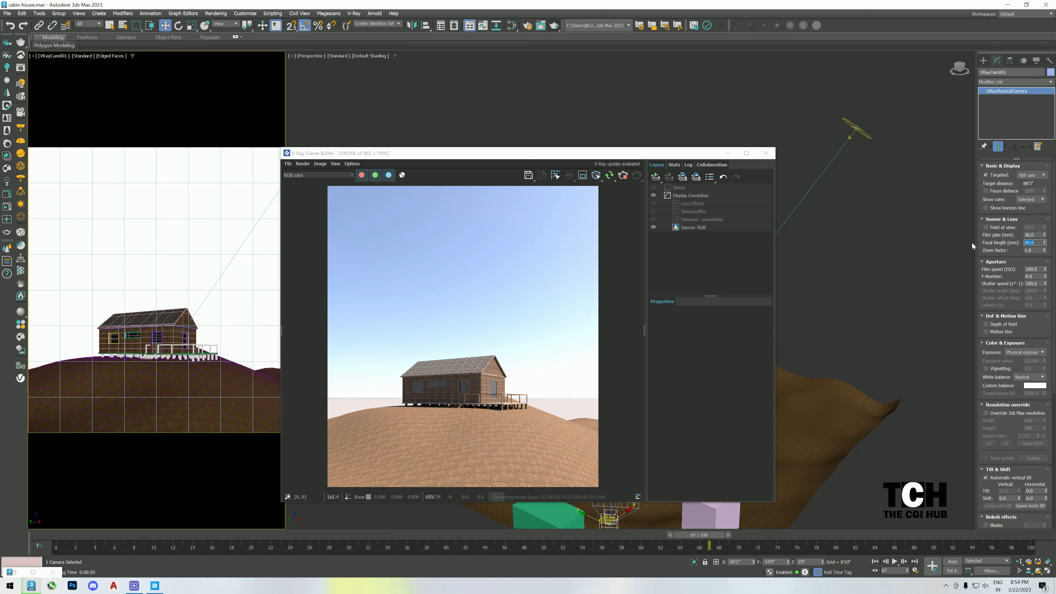
type("35")
key("Return")
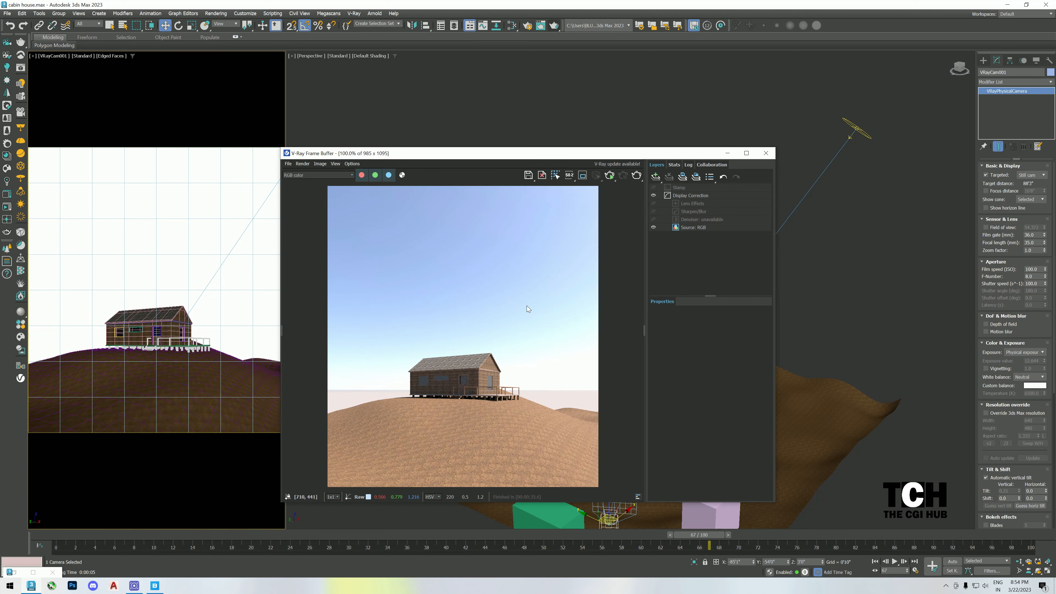
left_click(766, 153)
Delete the green and pink boxes on either side of the camera.
scroll(709, 175, "down", 6)
scroll(692, 235, "up", 8)
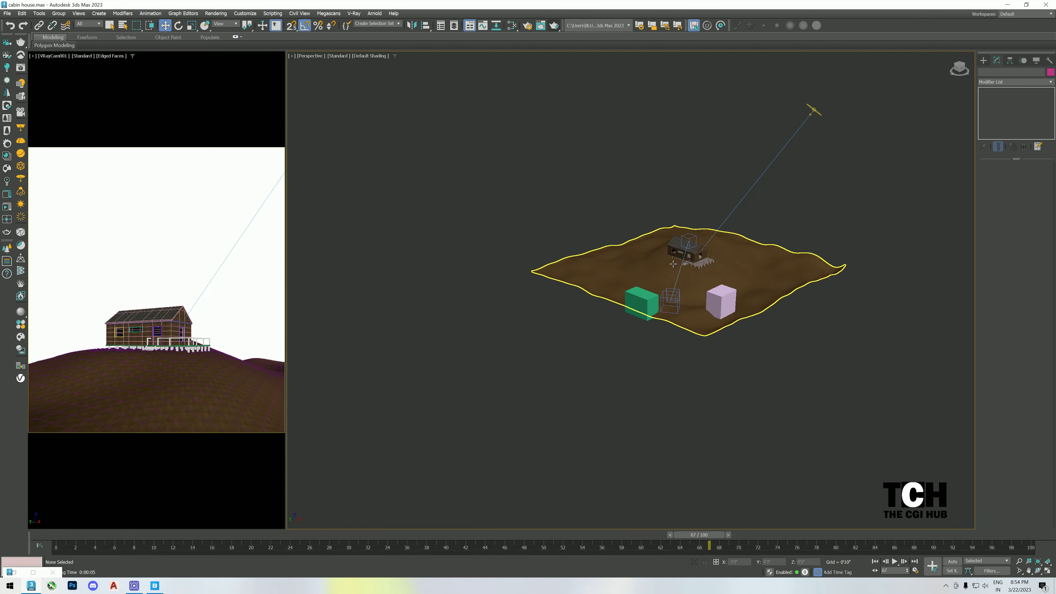
left_click(590, 364)
key("Delete")
left_click(775, 361)
key("Delete")
Unhide all hidden objects and delete the leftover one near the camera.
right_click(440, 291)
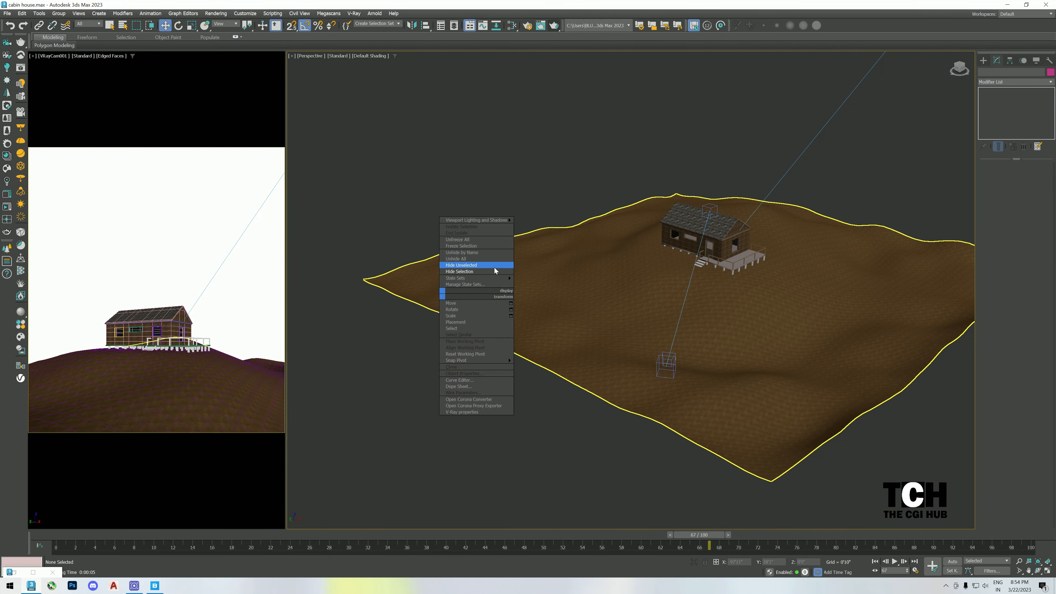
left_click(467, 259)
left_click(702, 395)
key("Delete")
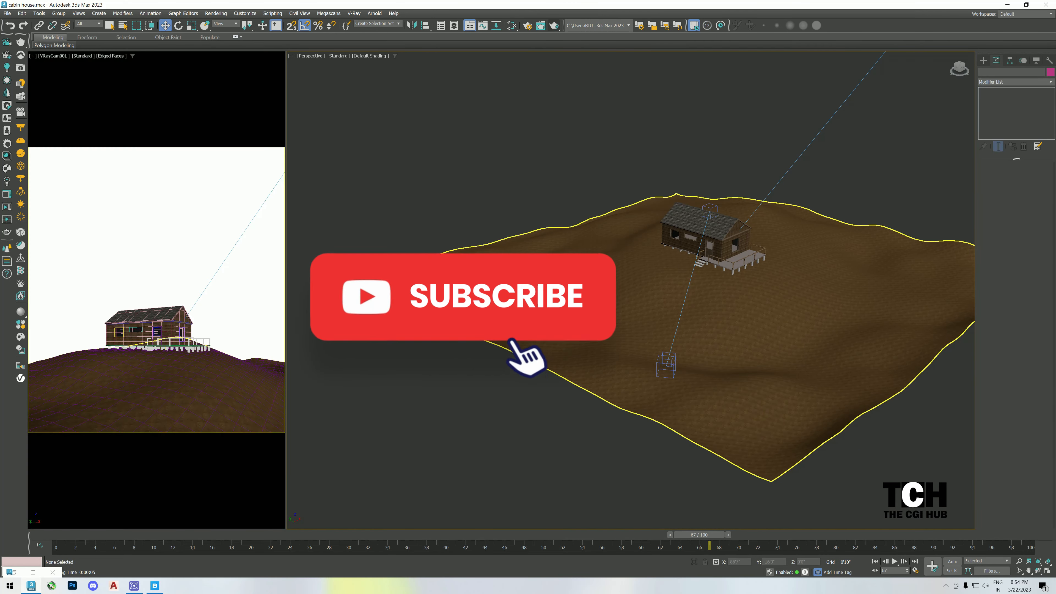
Change the camera viewport's background to the customized user interface solid color, applied to the active view.
scroll(575, 335, "down", 3)
middle_click_drag(668, 289, 696, 287, "alt")
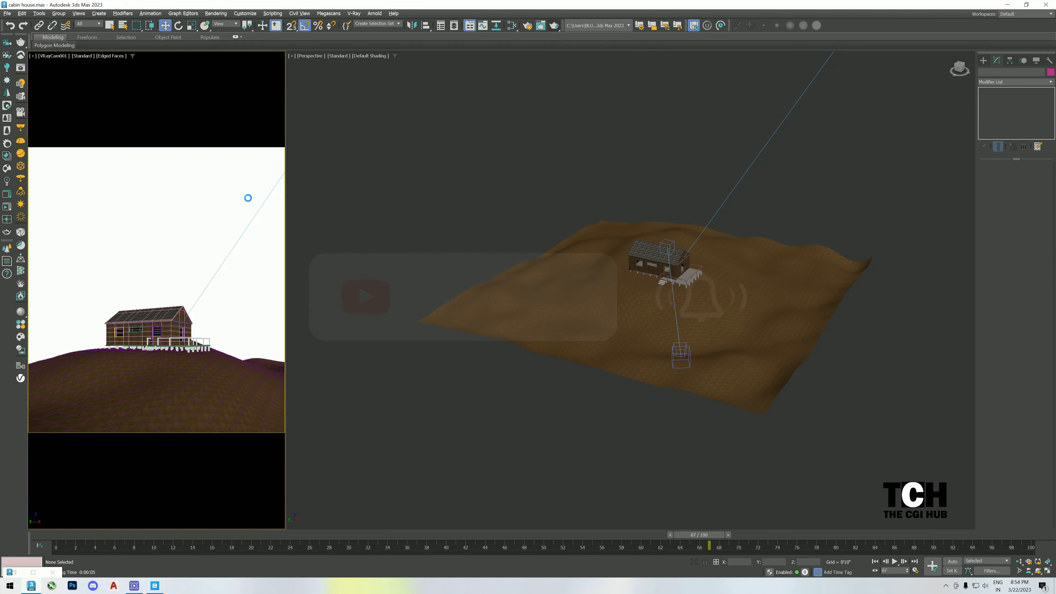
key("alt+b")
left_click(478, 235)
left_click(559, 390)
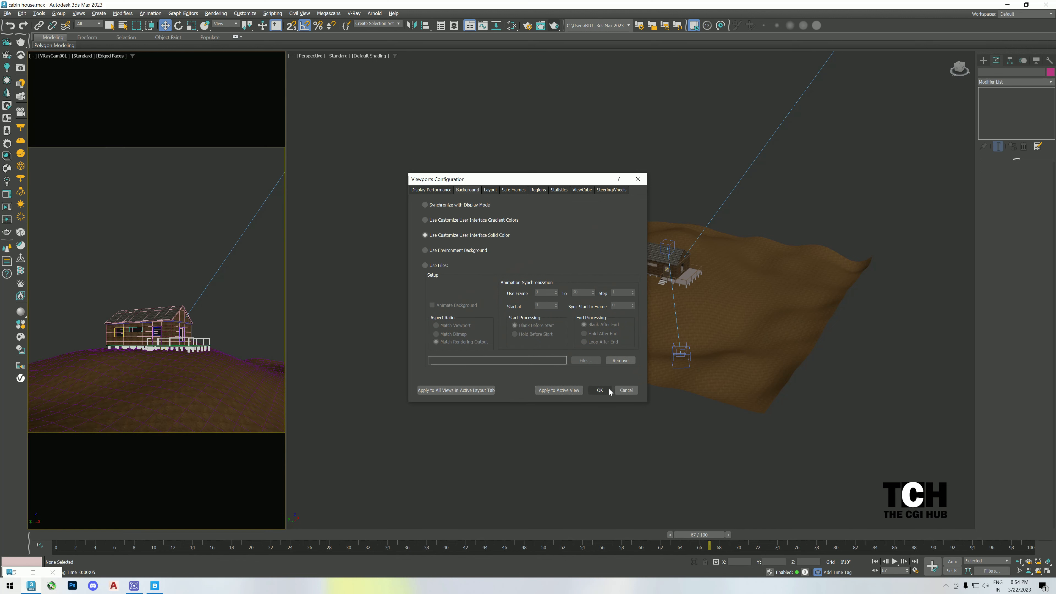
left_click(599, 390)
Maximize the perspective viewport and open the Trees category of the Vegetation 3D models in Chaos Cosmos.
left_click(574, 441)
key("alt+w")
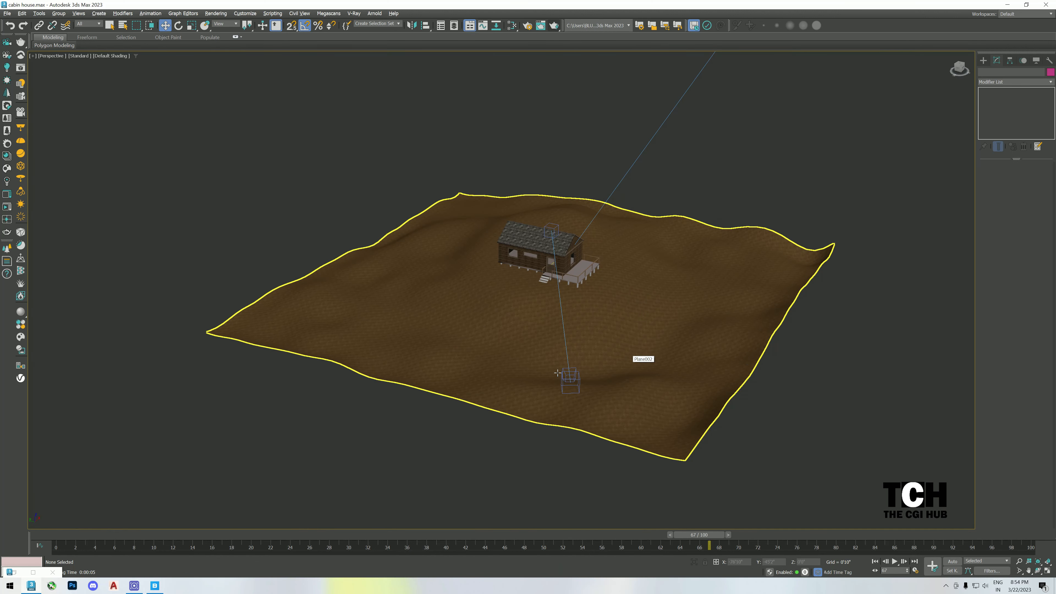
left_click(21, 337)
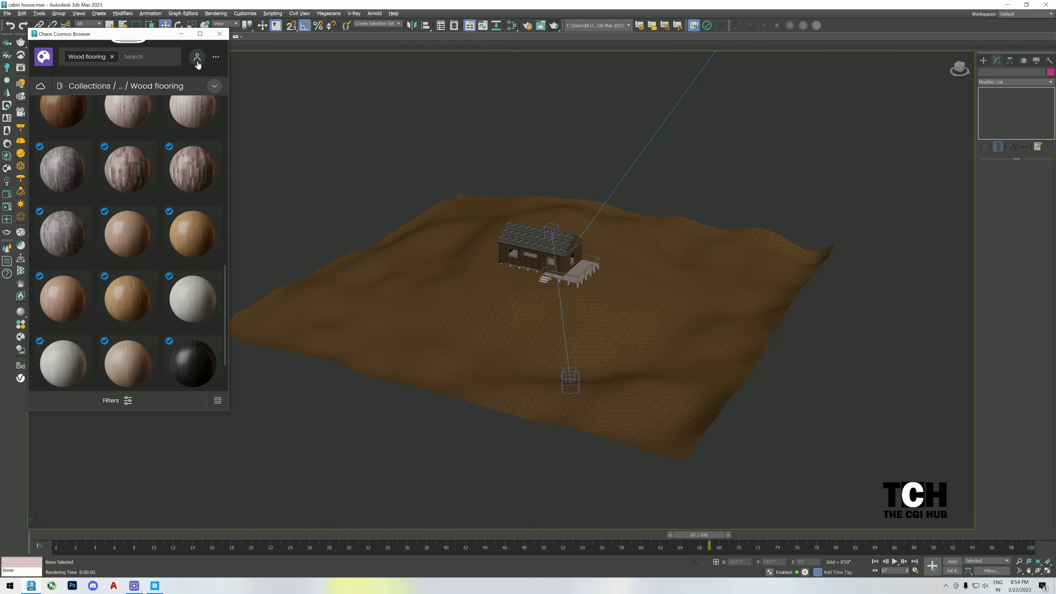
left_click(215, 85)
left_click(109, 99)
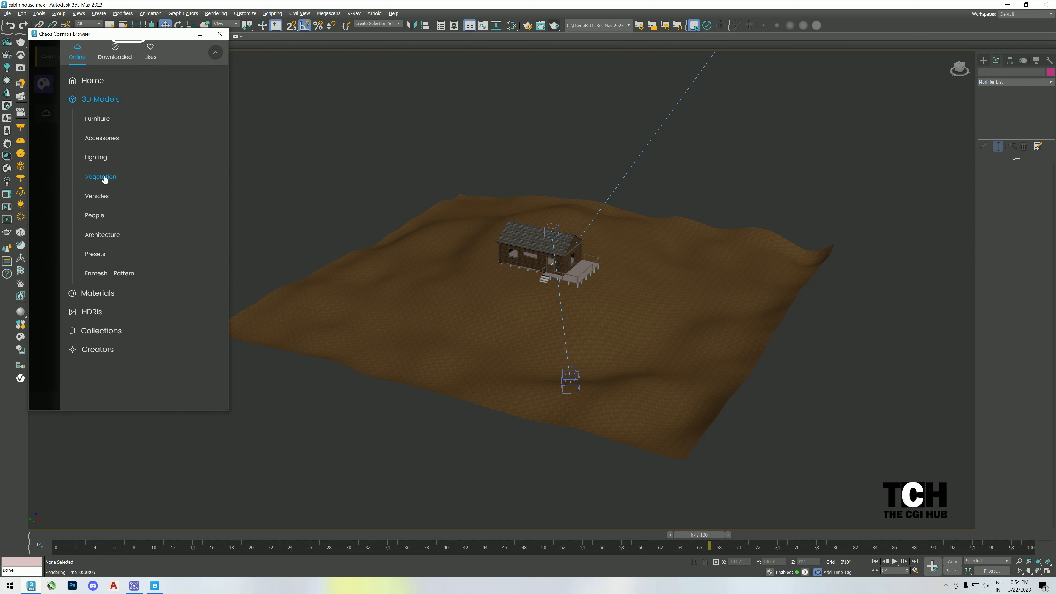
left_click(104, 178)
left_click(107, 195)
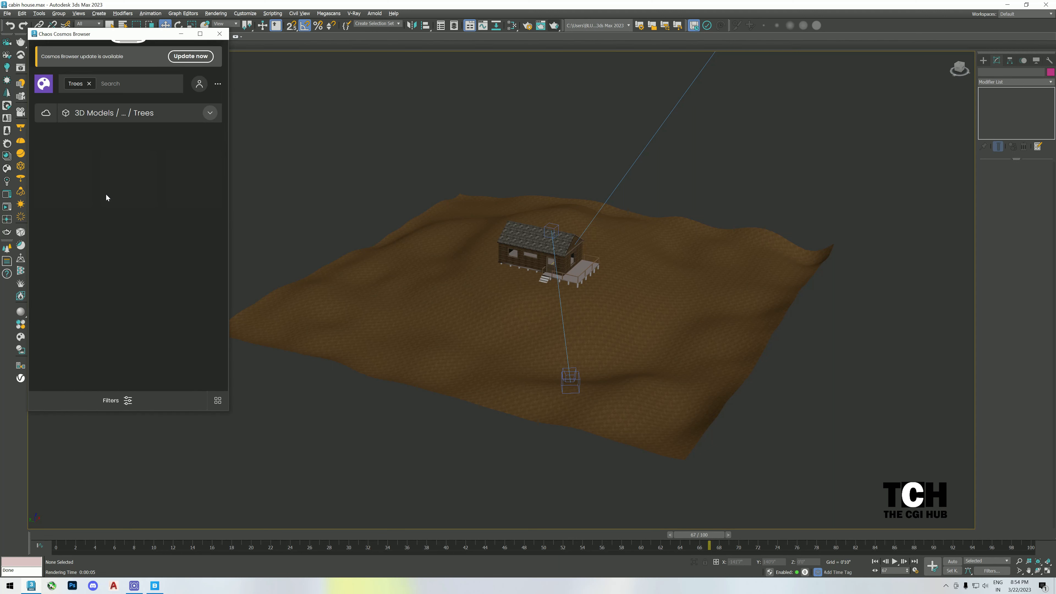